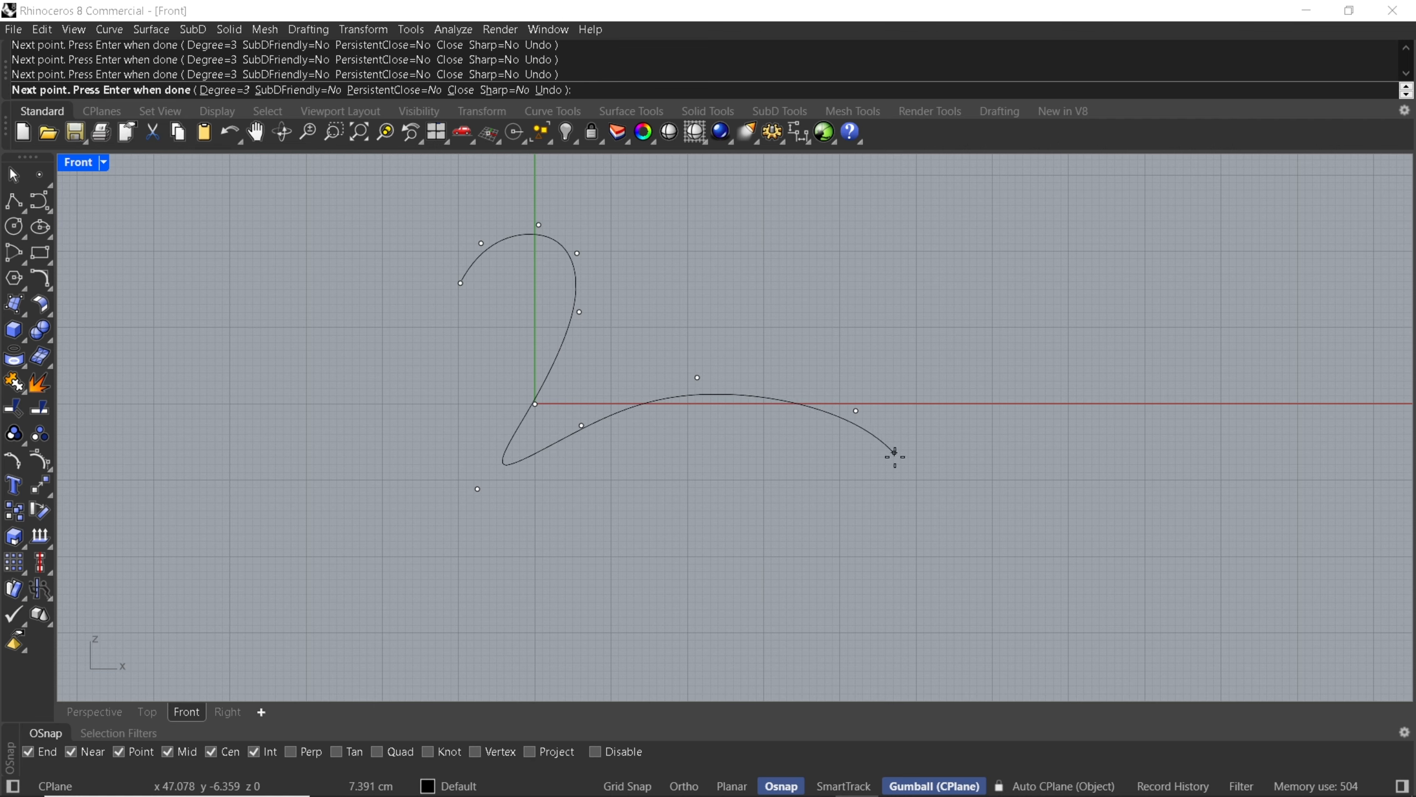
End the swan's upper outline curve at the tail tip.
left_click(904, 493)
right_click(897, 493)
Draw the swan's lower outline curve from the tail tip along the belly and breast, up the neck to the head.
right_click(899, 502)
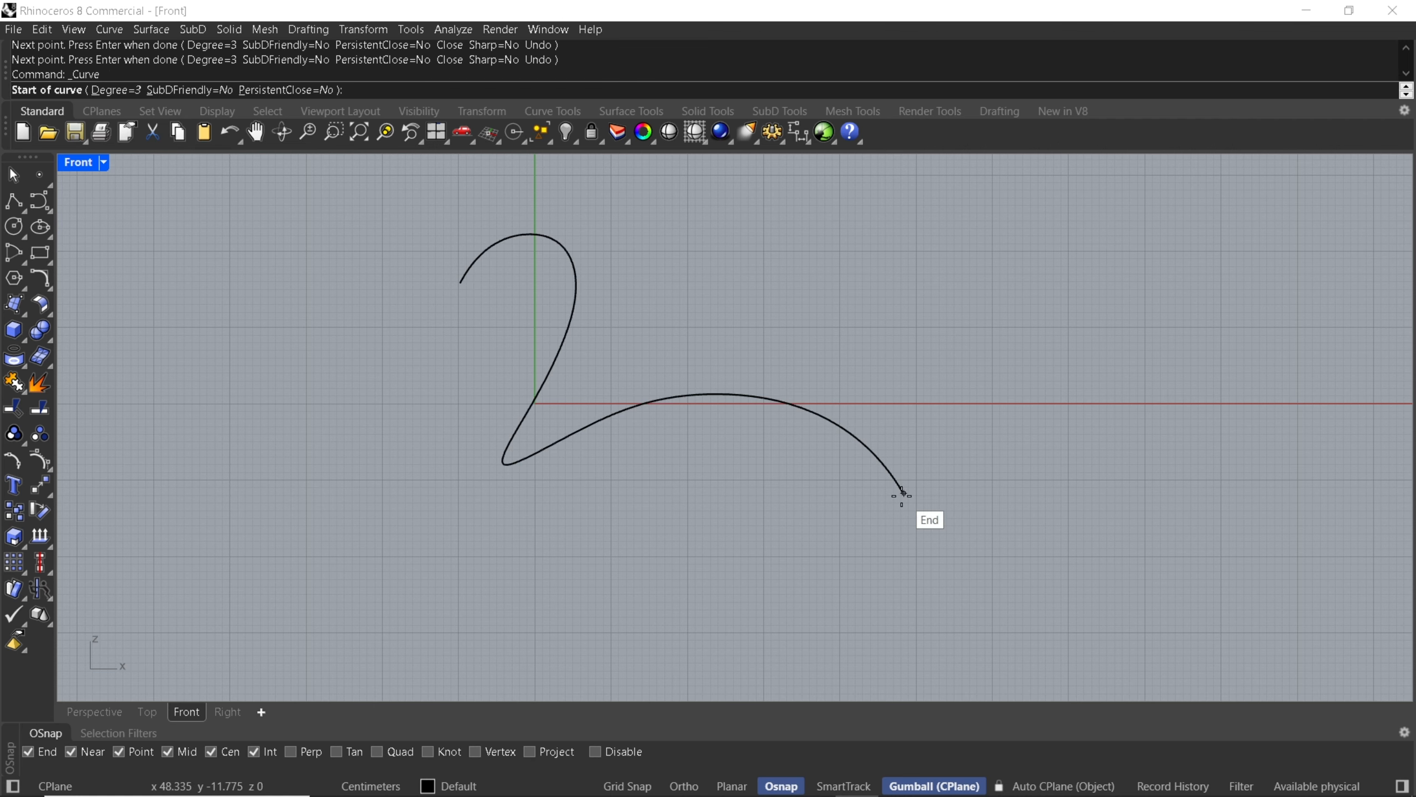
left_click(903, 493)
left_click(856, 577)
left_click(694, 587)
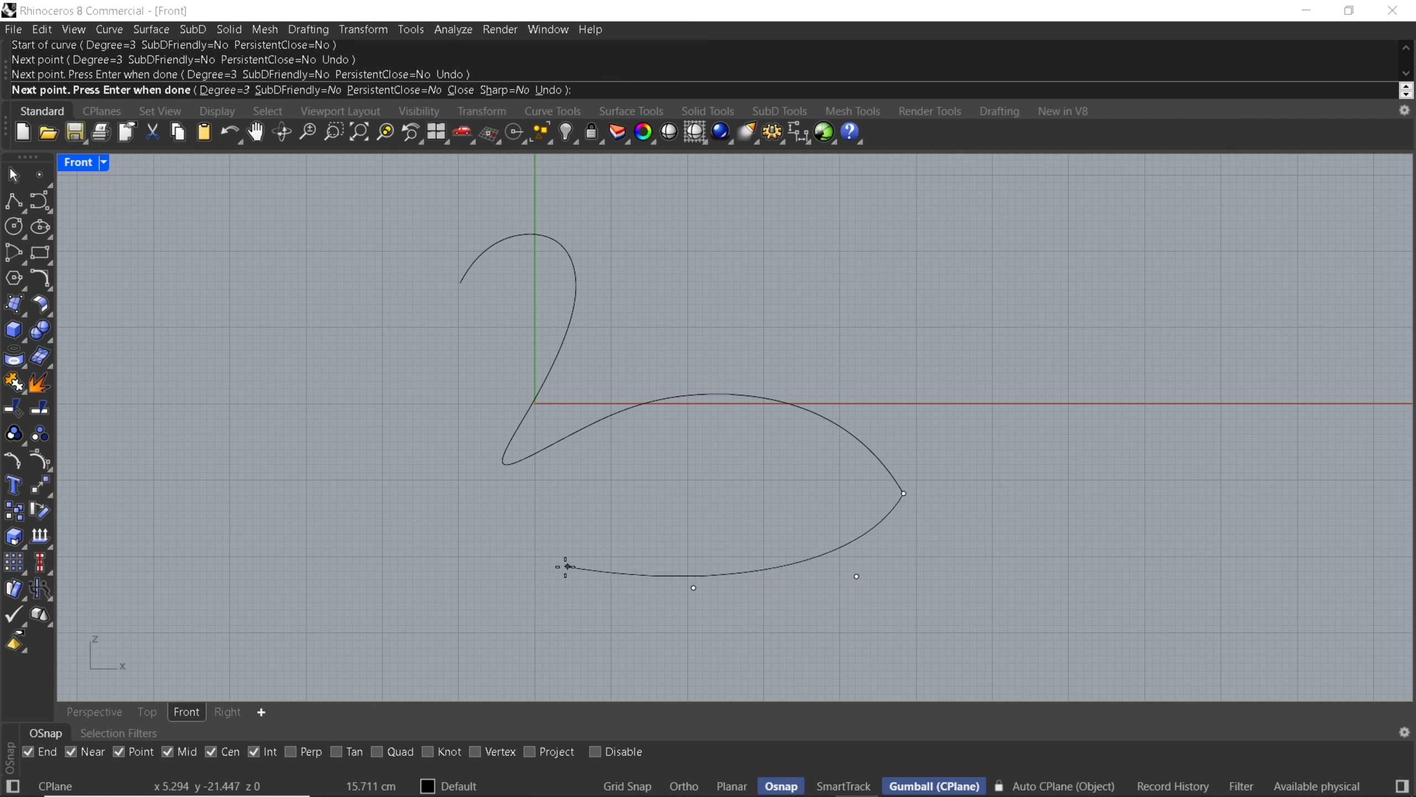
left_click(448, 554)
left_click(472, 435)
scroll(512, 358, "up", 2)
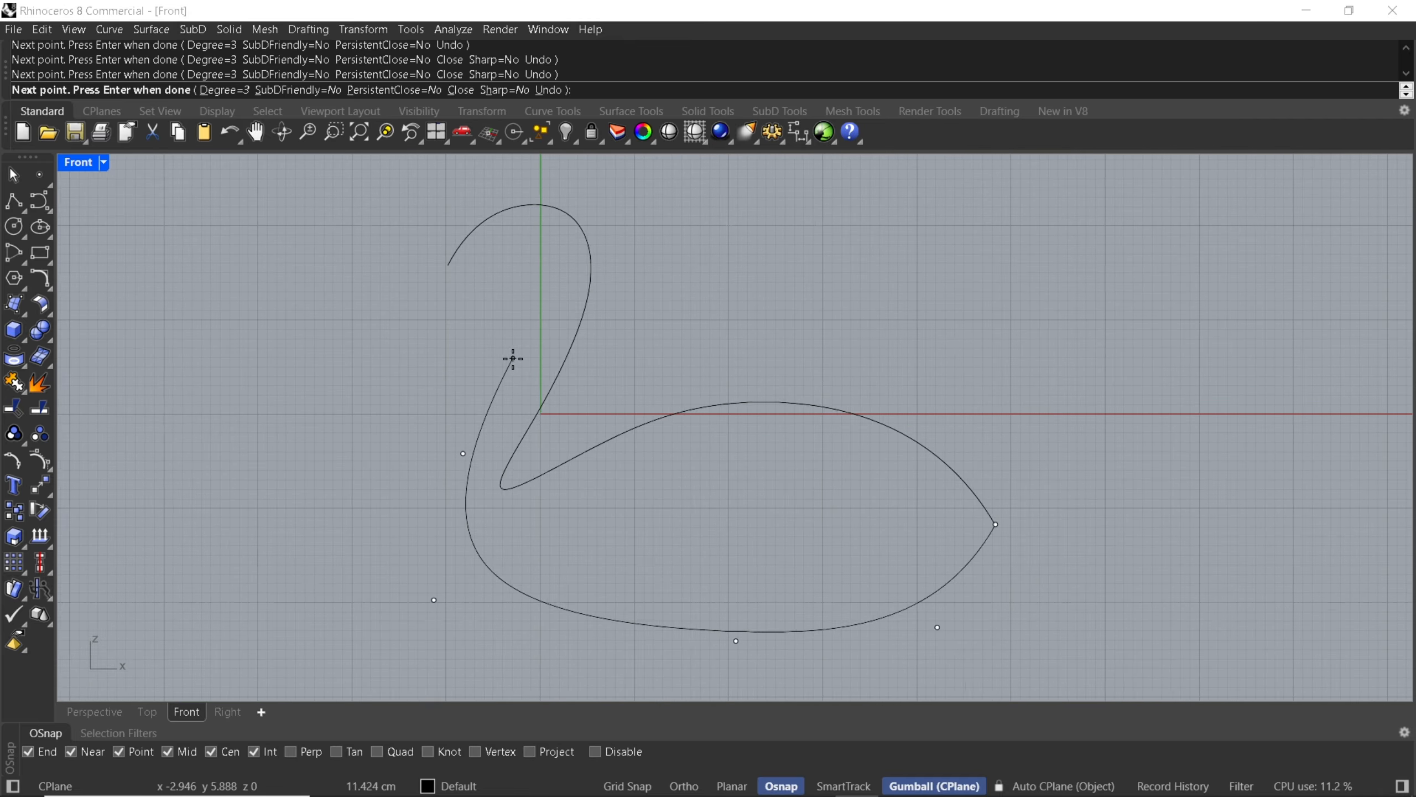
scroll(512, 358, "up", 1)
left_click(540, 328)
left_click(567, 227)
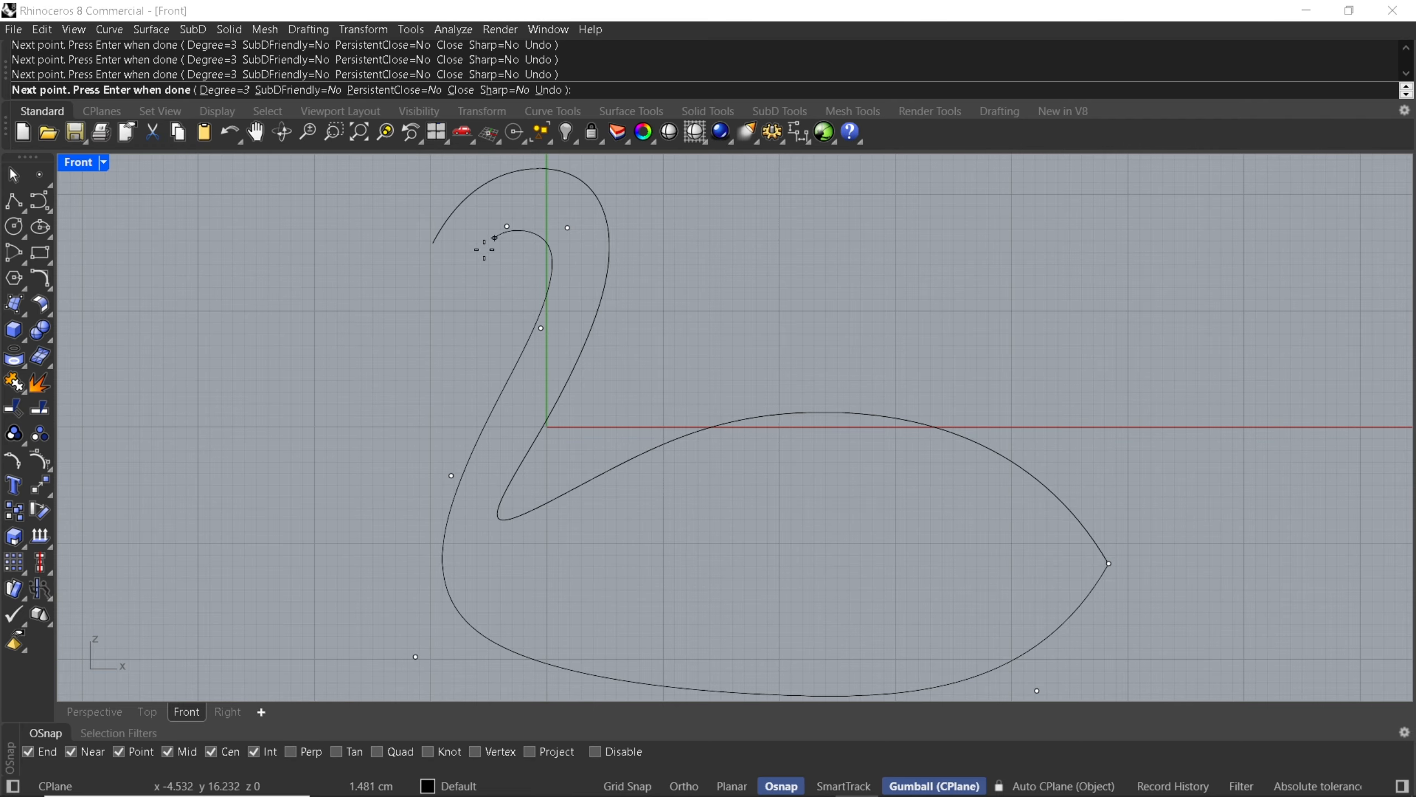
left_click(461, 274)
key("Return")
scroll(398, 338, "down", 5)
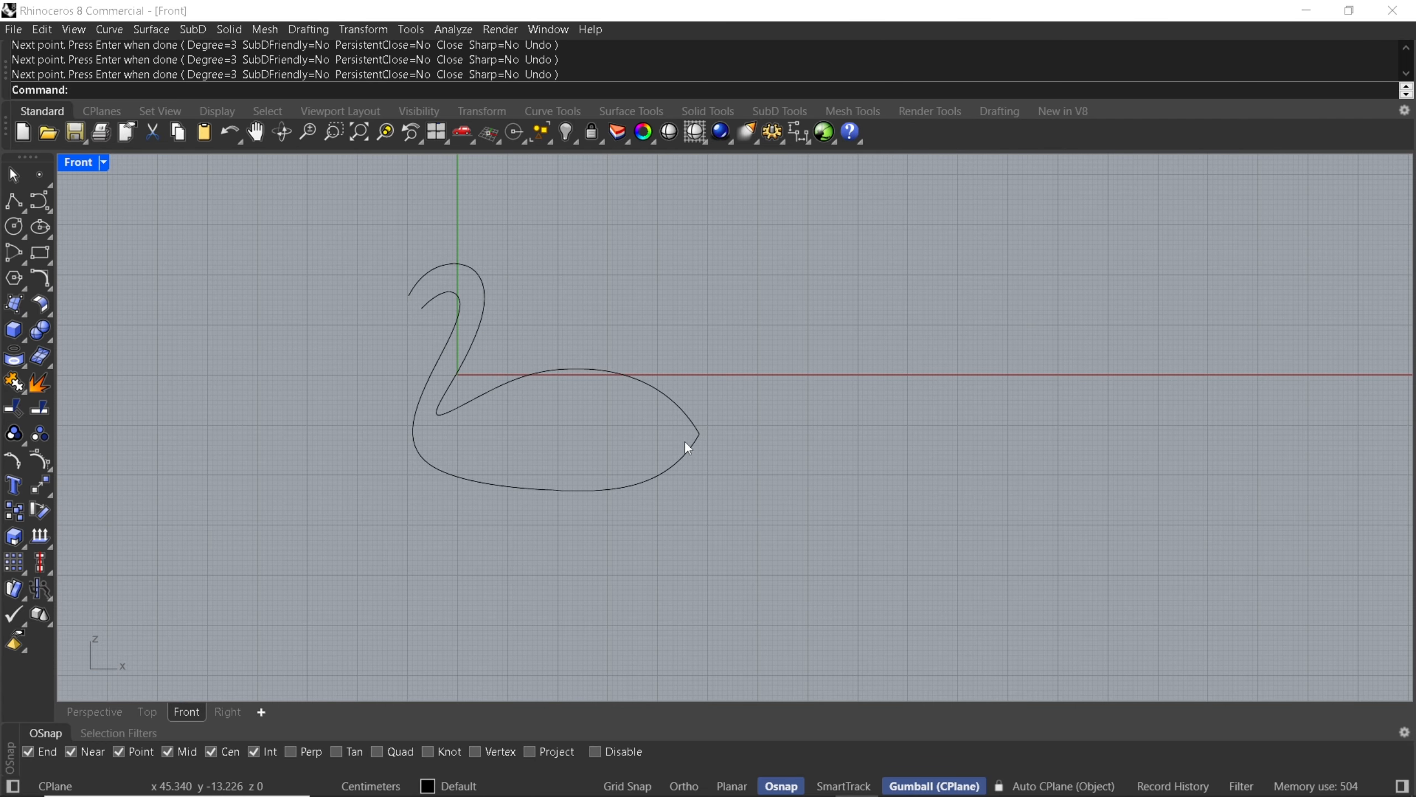
Start a third curve at the tail tip and run it through the middle of the body to the breast.
key("Return")
scroll(702, 444, "up", 3)
left_click(711, 433)
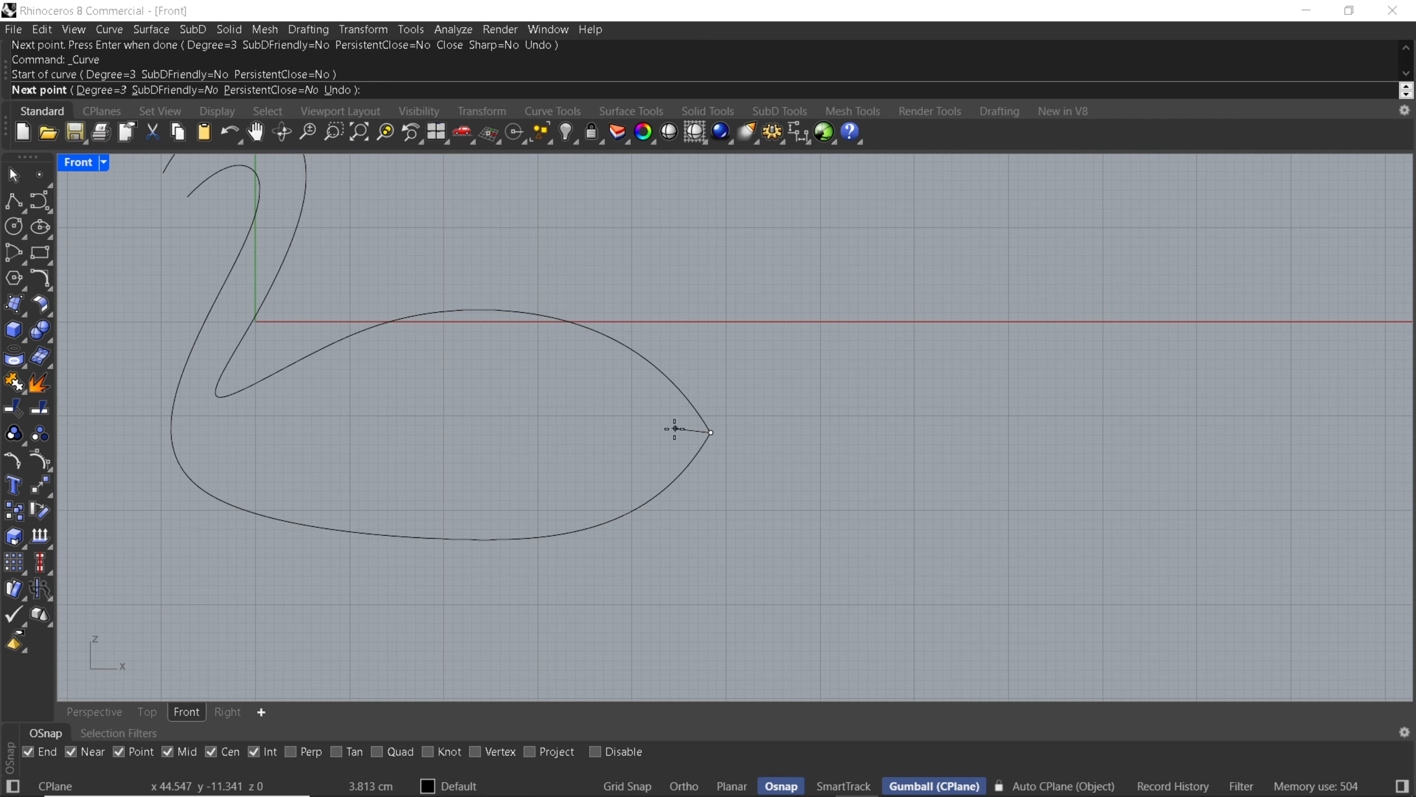
left_click(655, 420)
left_click(551, 410)
left_click(329, 455)
right_click_drag(329, 455, 687, 479)
left_click(569, 473)
scroll(545, 456, "up", 3)
left_click(543, 426)
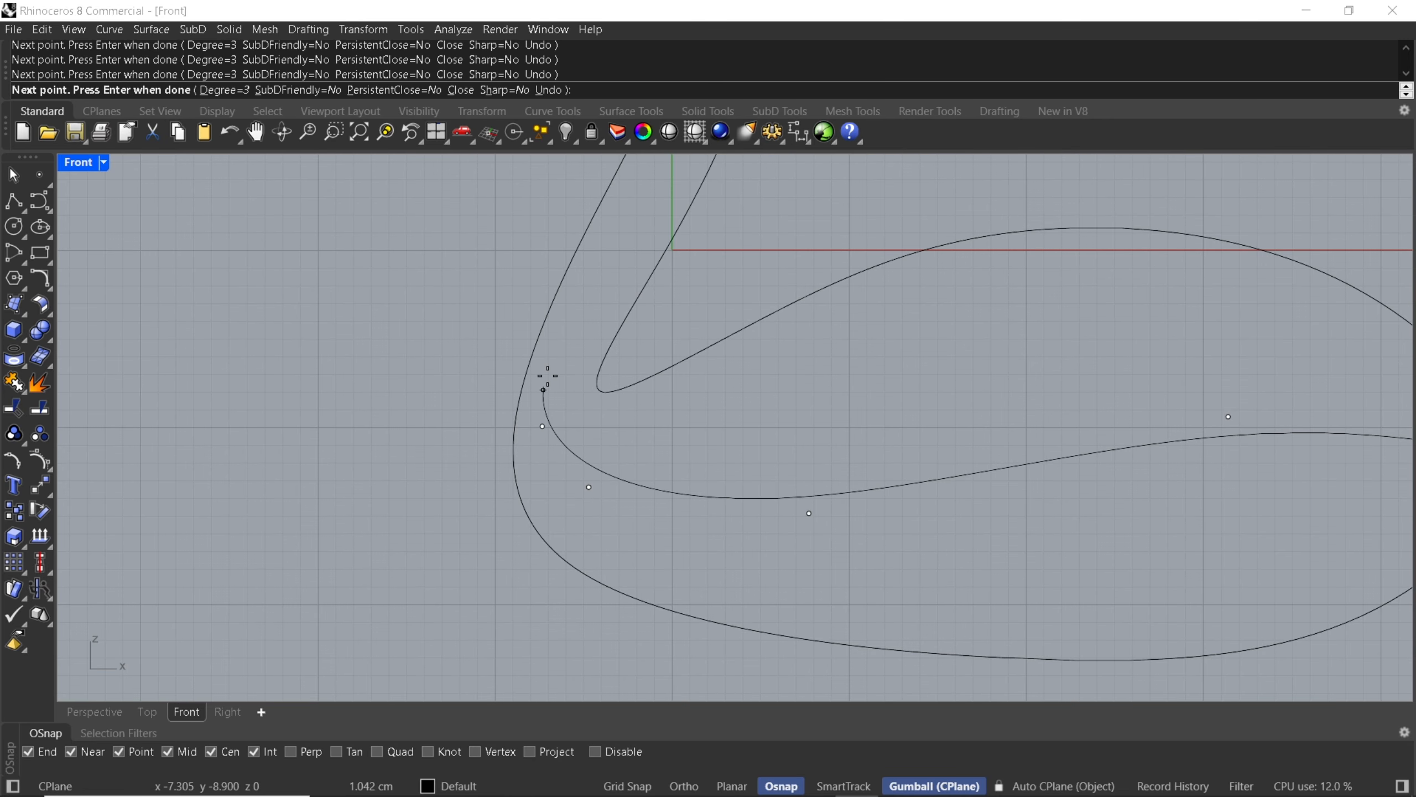
Continue the middle curve up the neck between the two outlines and end it between their open ends at the head.
right_click_drag(548, 350, 563, 445)
left_click(606, 379)
right_click_drag(664, 246, 660, 383)
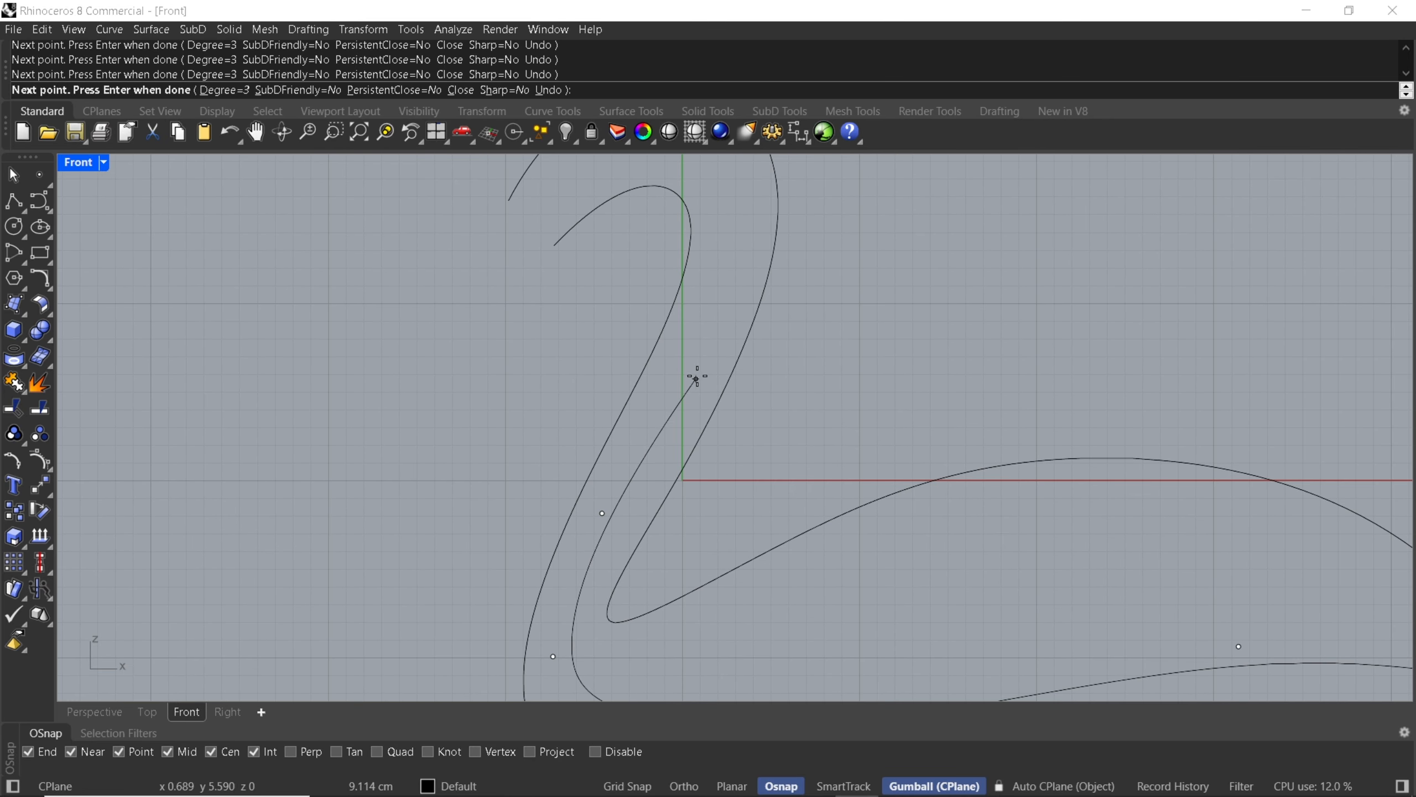
left_click(704, 363)
right_click_drag(748, 222, 708, 326)
left_click(703, 314)
left_click(664, 232)
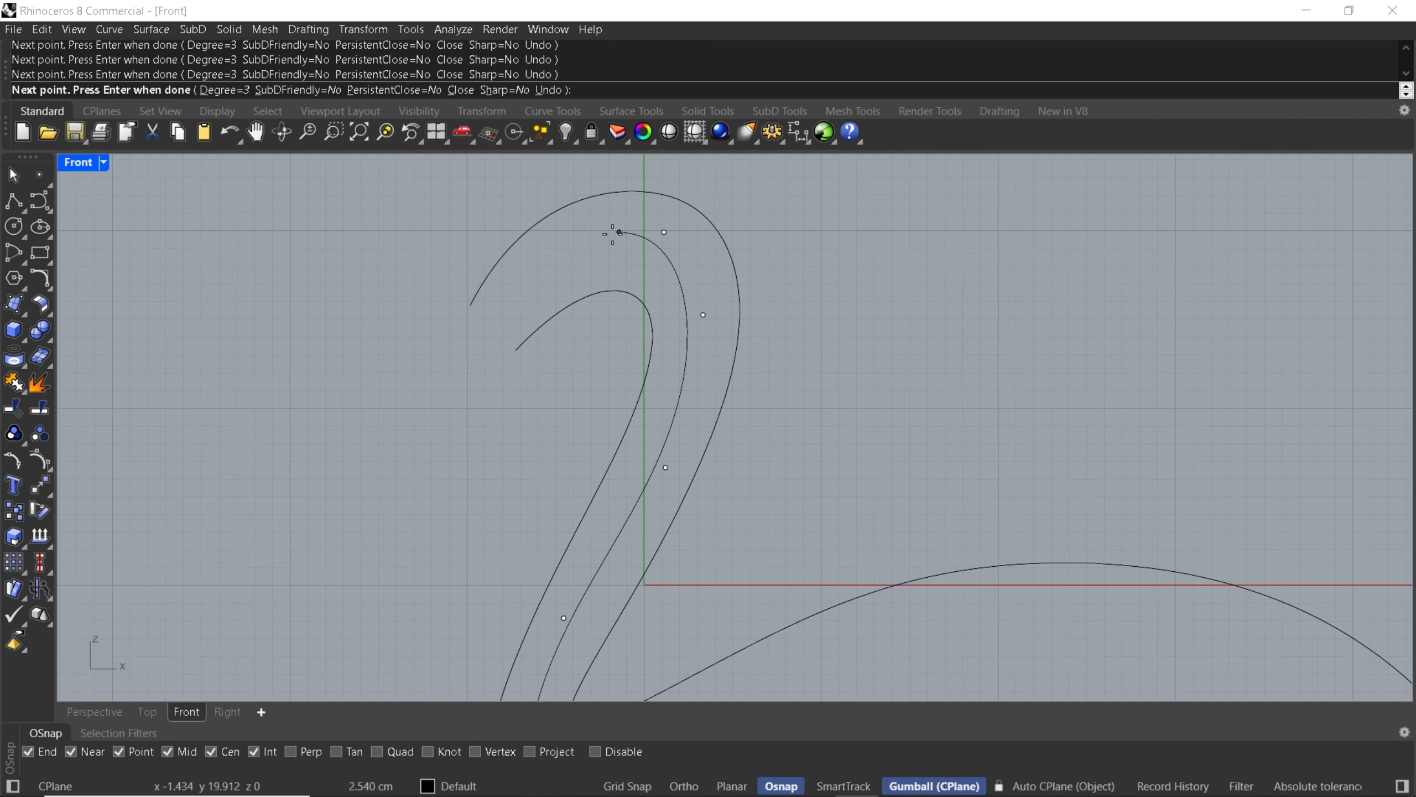
left_click(493, 320)
key("Return")
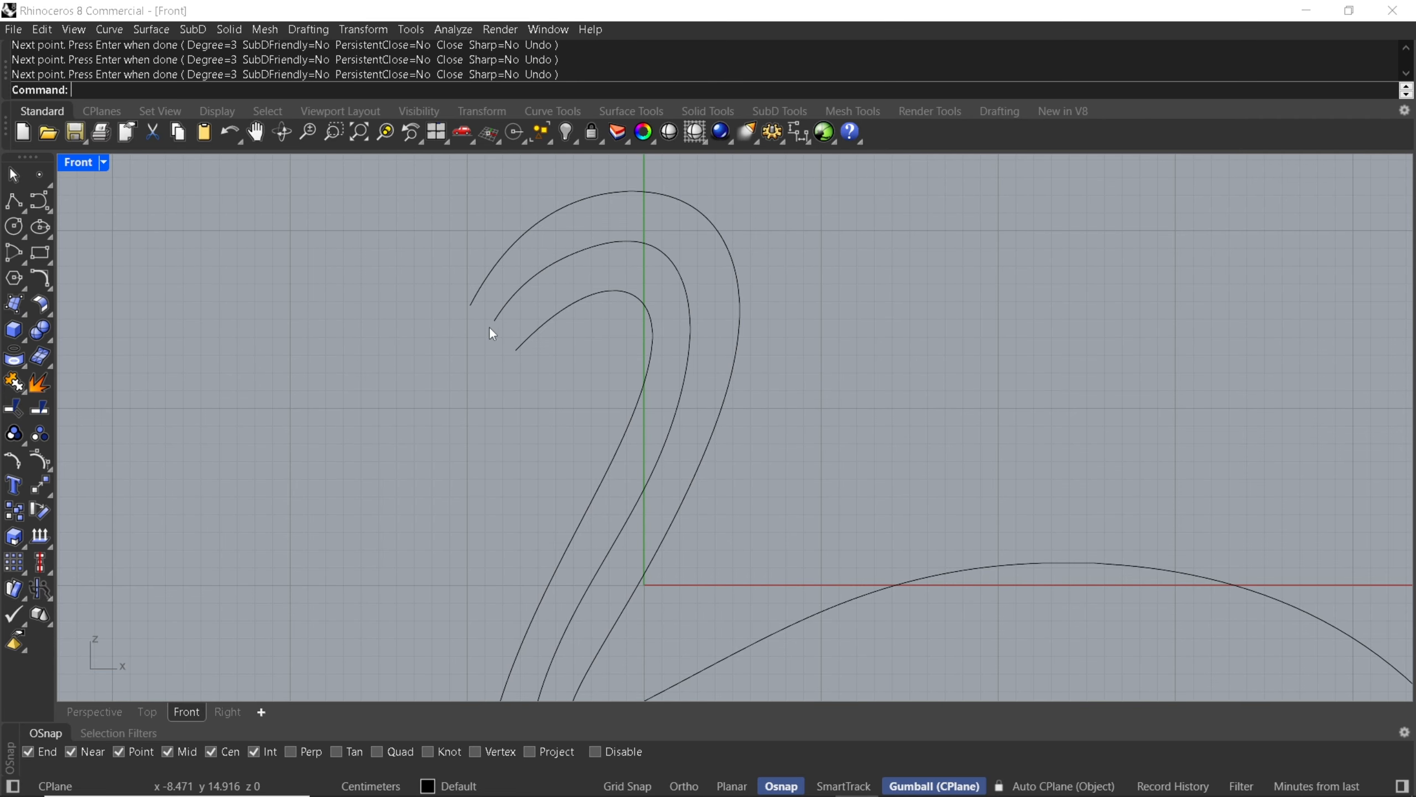
In the Perspective view, move the middle curve's control point nearest the tail tip outward in the negative Y direction.
left_click(92, 710)
right_click_drag(420, 490, 693, 530)
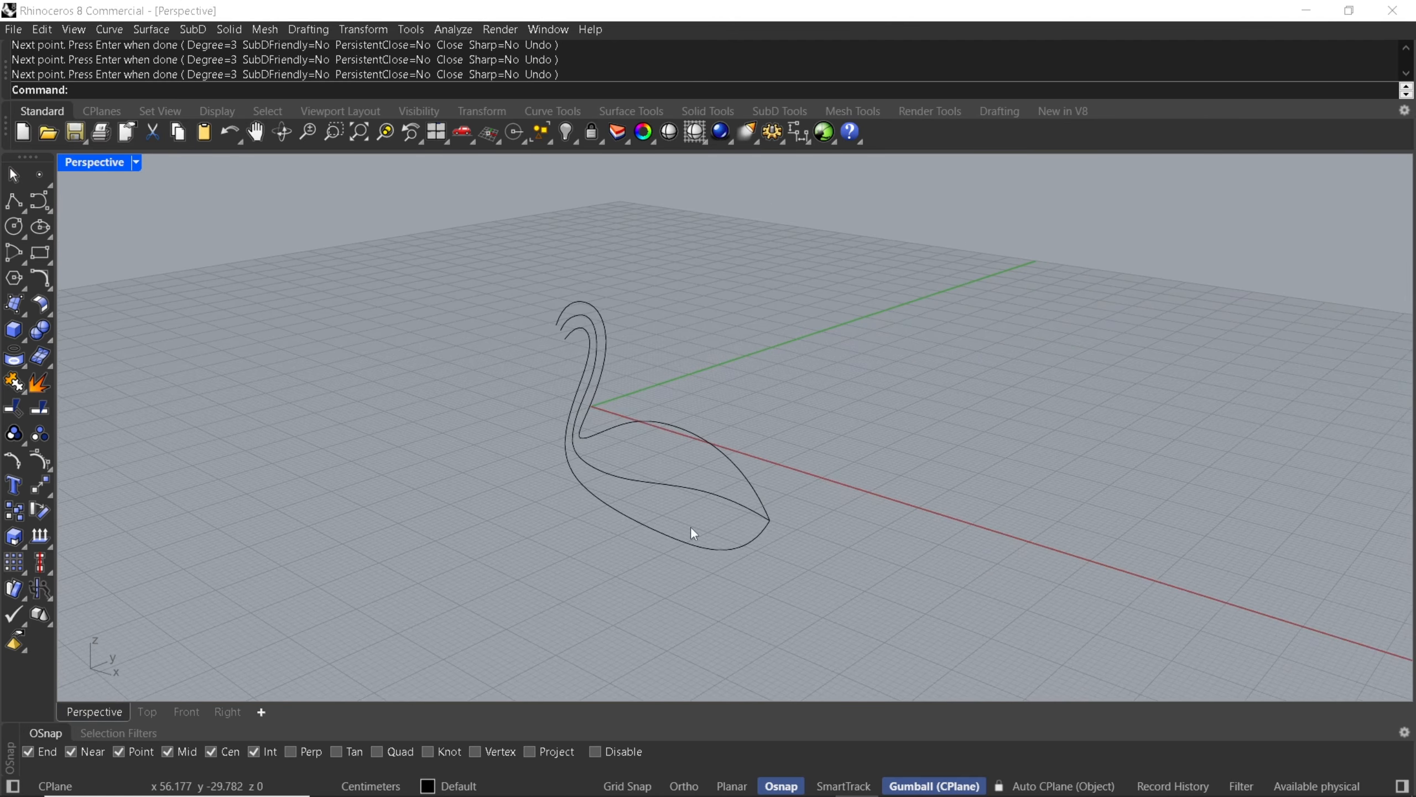
left_click(724, 496)
scroll(724, 495, "up", 5)
left_click_drag(812, 408, 855, 466)
right_click_drag(855, 466, 789, 472)
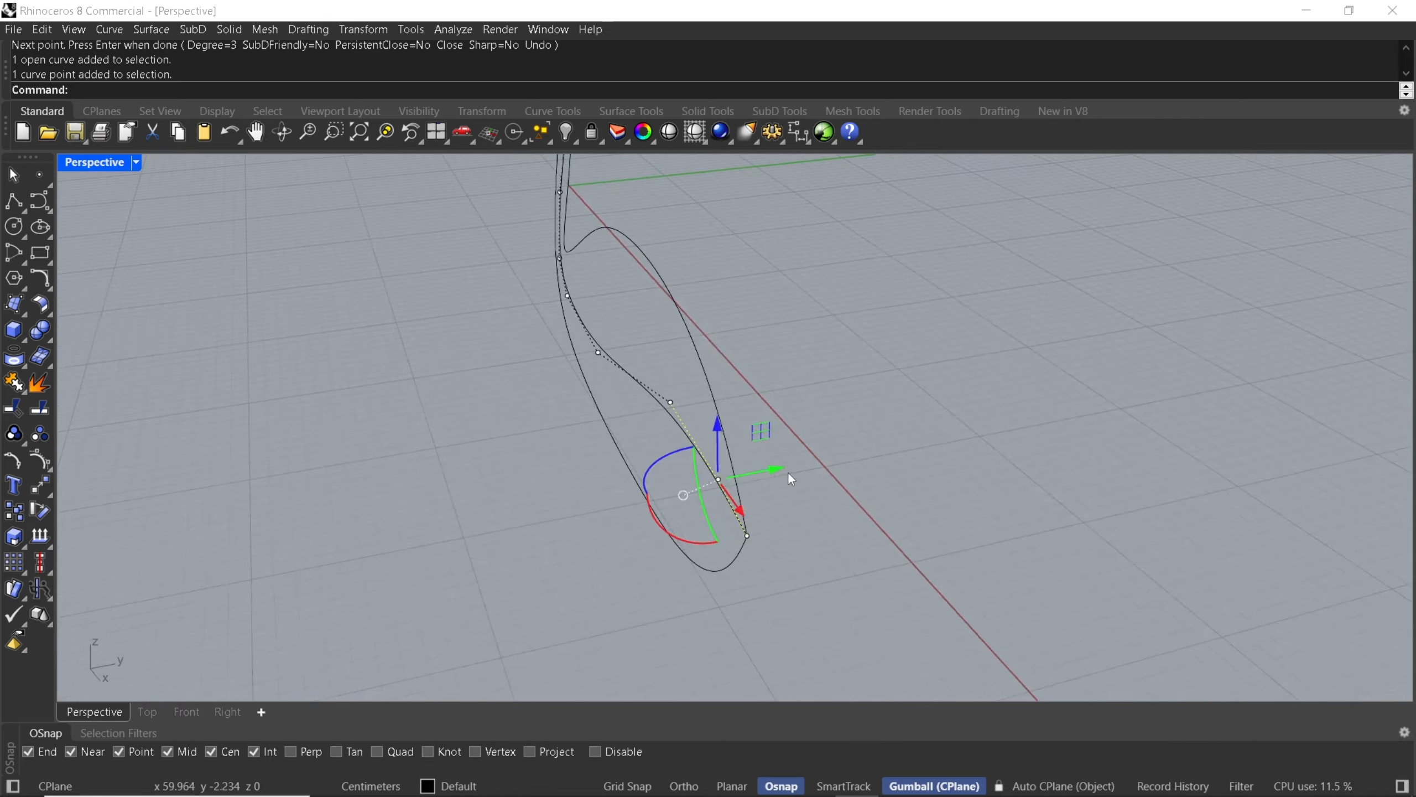
left_click_drag(782, 467, 630, 491)
Move the middle curve's next control points along the body outward in the negative Y direction.
right_click_drag(689, 402, 662, 446)
left_click(662, 446)
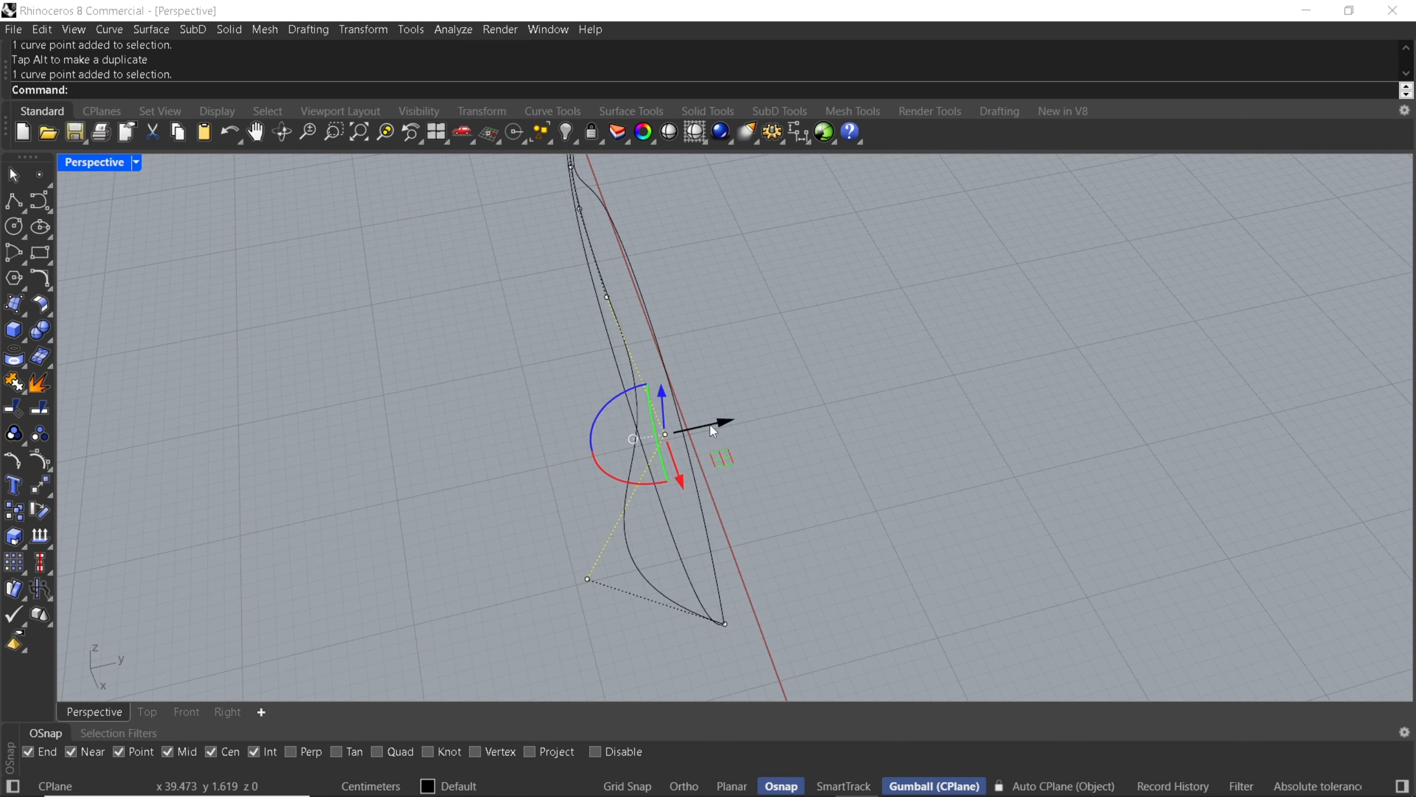
left_click_drag(711, 424, 605, 425)
right_click_drag(574, 267, 604, 395, "shift")
left_click_drag(569, 393, 609, 413)
right_click_drag(574, 547, 571, 491, "shift")
Shift the middle curve's control points at the breast and neck base outward along the Y axis.
left_click_drag(553, 524, 606, 538)
right_click_drag(606, 538, 580, 474)
left_click_drag(579, 475, 630, 500)
right_click_drag(630, 500, 616, 468)
left_click_drag(617, 467, 699, 591)
left_click_drag(703, 533, 661, 538)
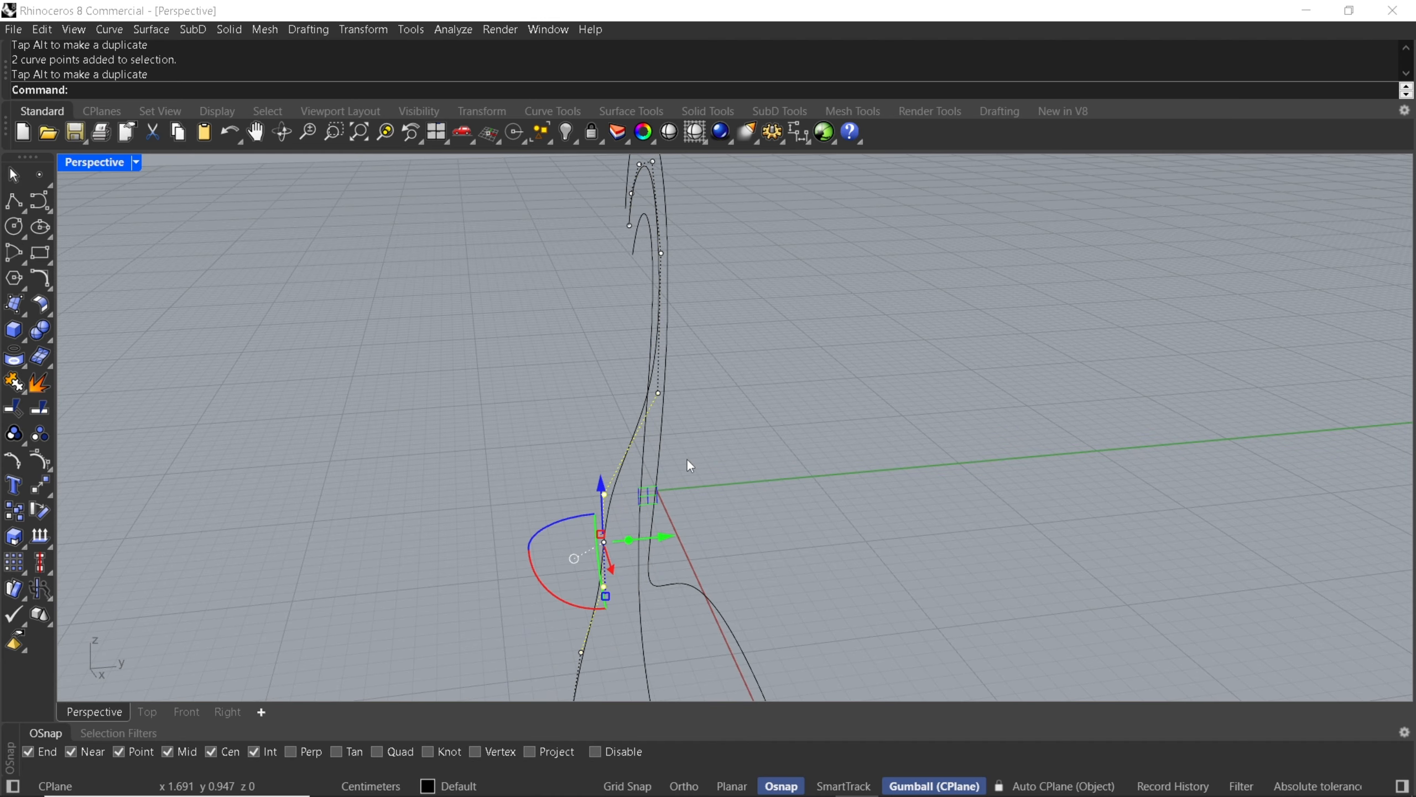
Move the single control points along the neck of the middle curve slightly outward along the Y axis.
right_click_drag(686, 459, 646, 465)
left_click_drag(637, 455, 701, 481)
right_click_drag(726, 437, 731, 569, "shift")
scroll(641, 477, "up", 5)
left_click(725, 552)
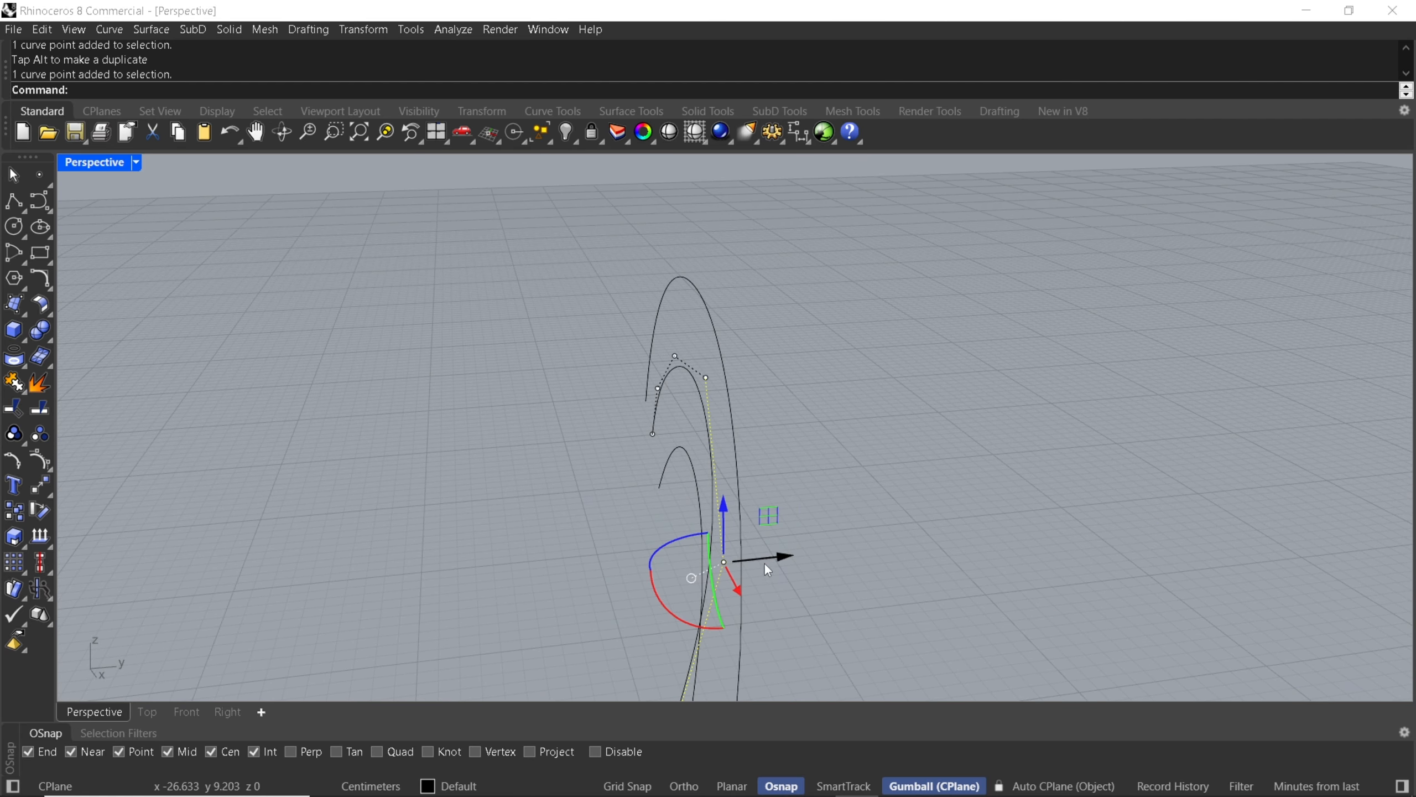
left_click_drag(776, 560, 719, 554)
right_click_drag(719, 553, 748, 526)
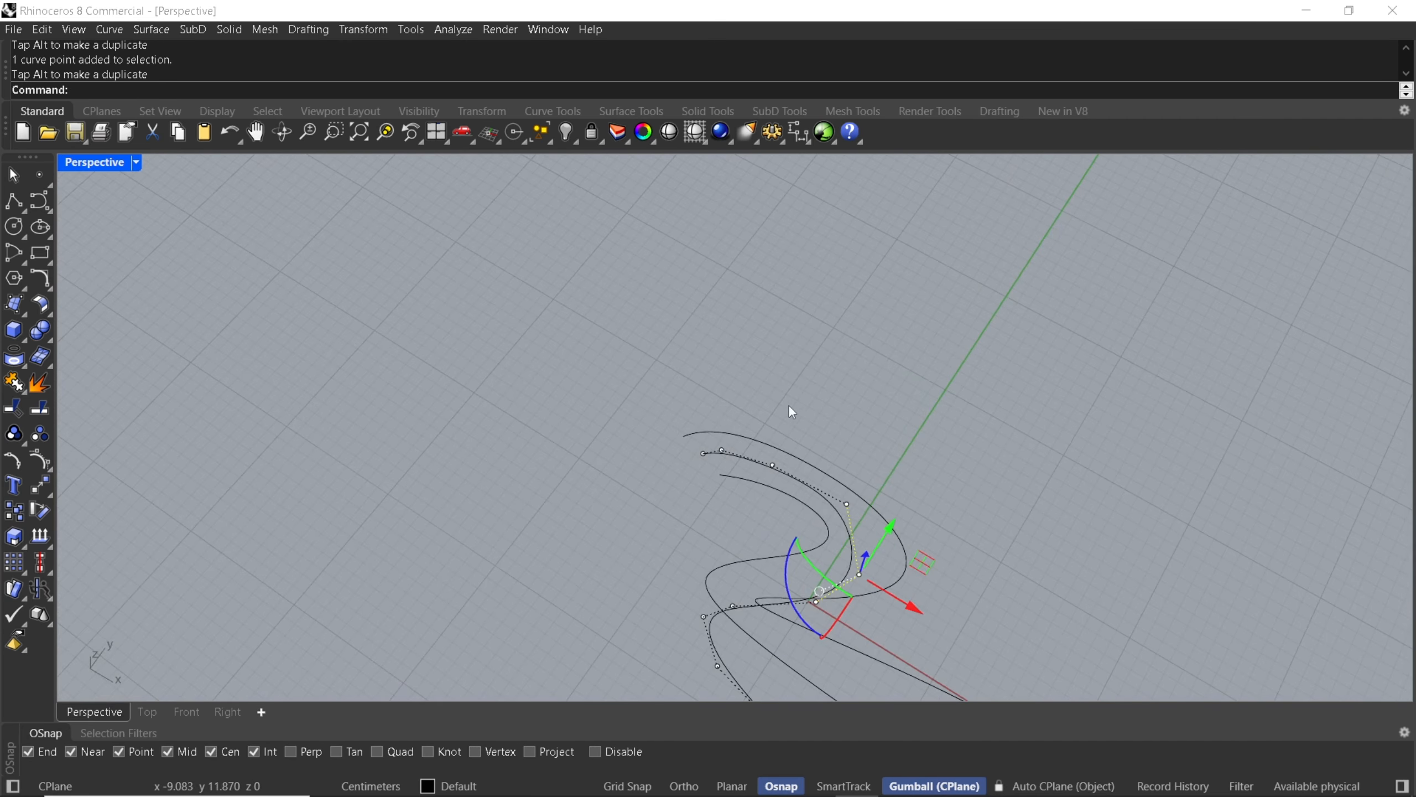
Select the two upper-neck control points of the middle curve and adjust their sideways offset.
left_click_drag(792, 412, 916, 581)
right_click_drag(916, 532, 748, 618)
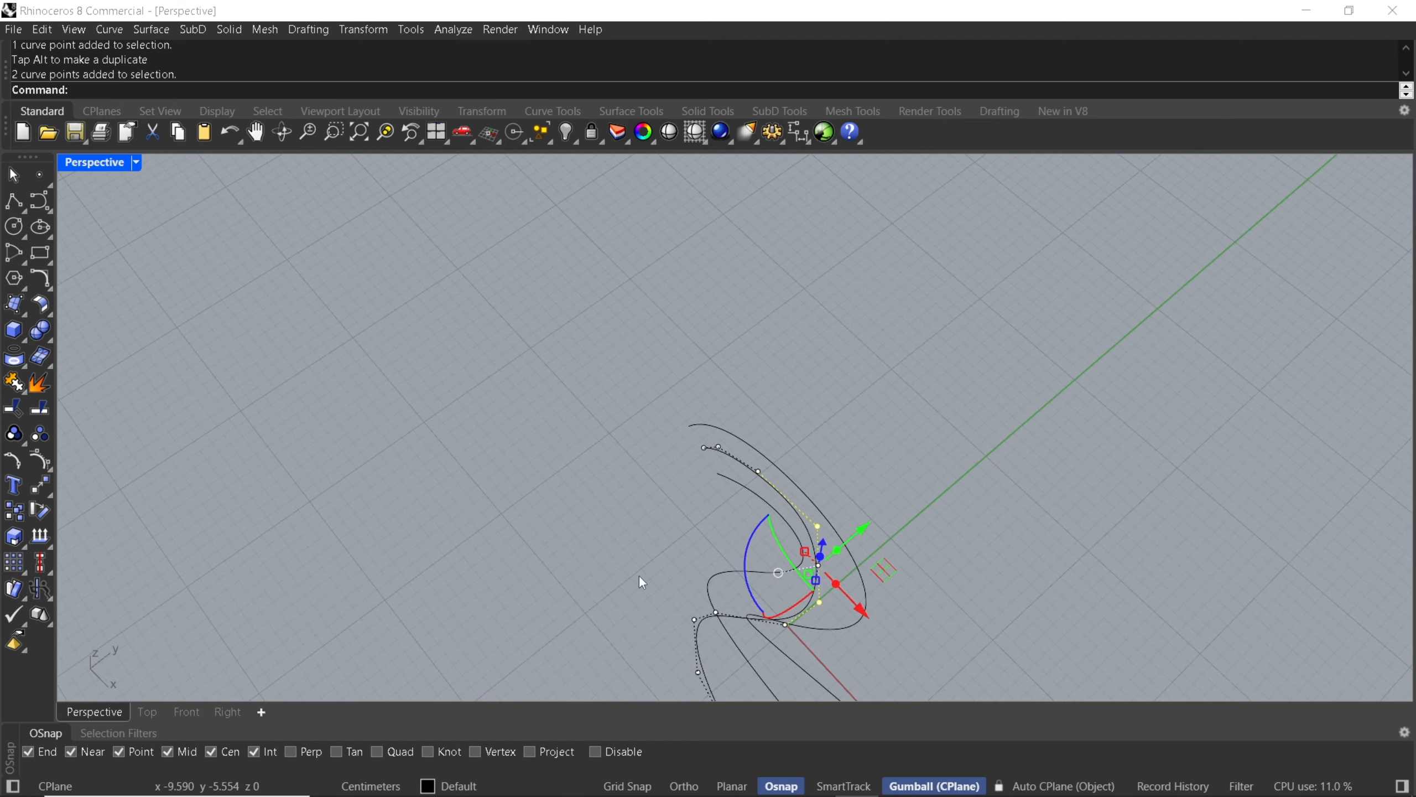
left_click_drag(779, 613, 853, 627, "ctrl")
right_click_drag(896, 576, 805, 544)
left_click_drag(799, 528, 772, 525)
Move the middle curve's head control points, including its end point, slightly outward in the negative Y direction and hide the control points.
scroll(758, 467, "up", 5)
left_click_drag(567, 457, 691, 481)
right_click_drag(616, 453, 884, 388)
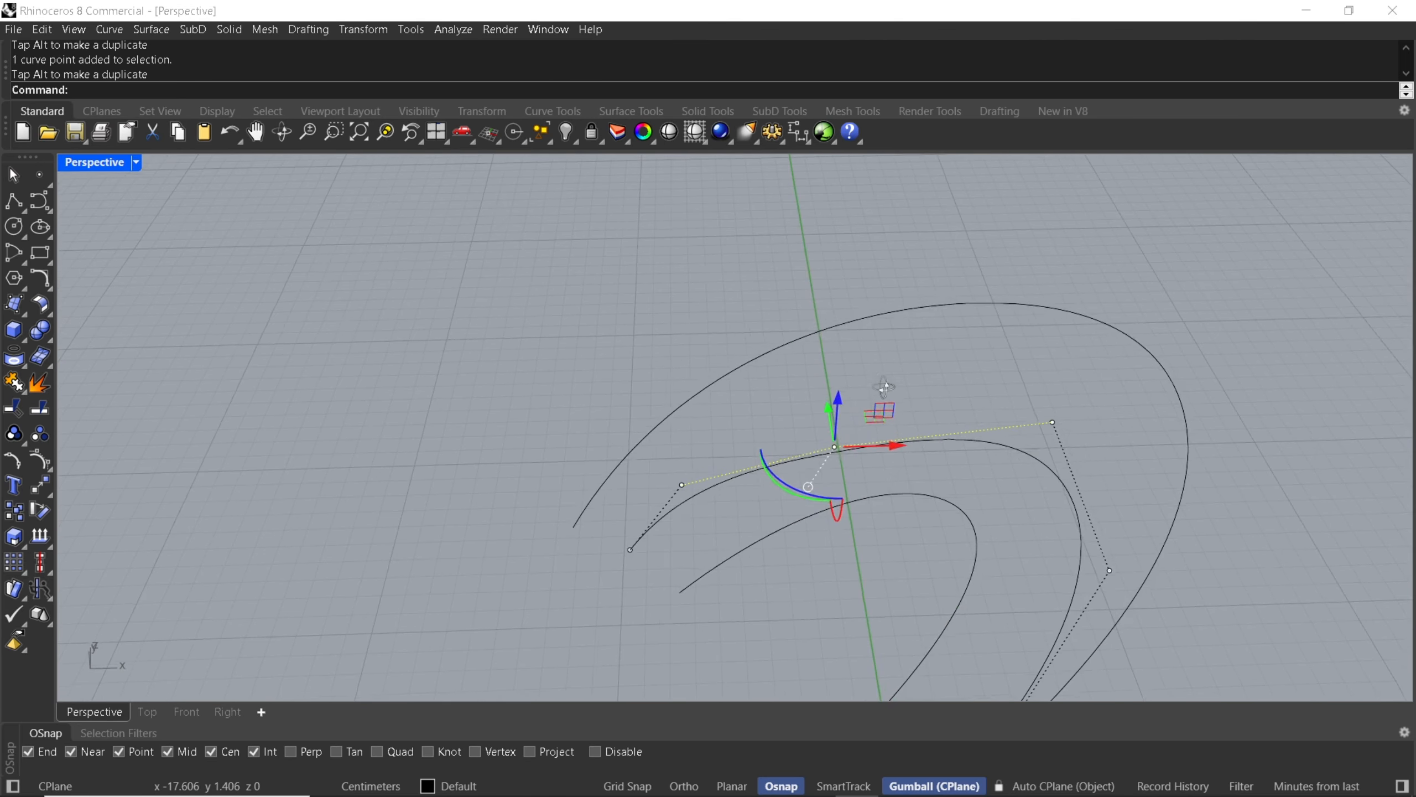
left_click_drag(609, 405, 718, 490)
right_click_drag(681, 490, 860, 496)
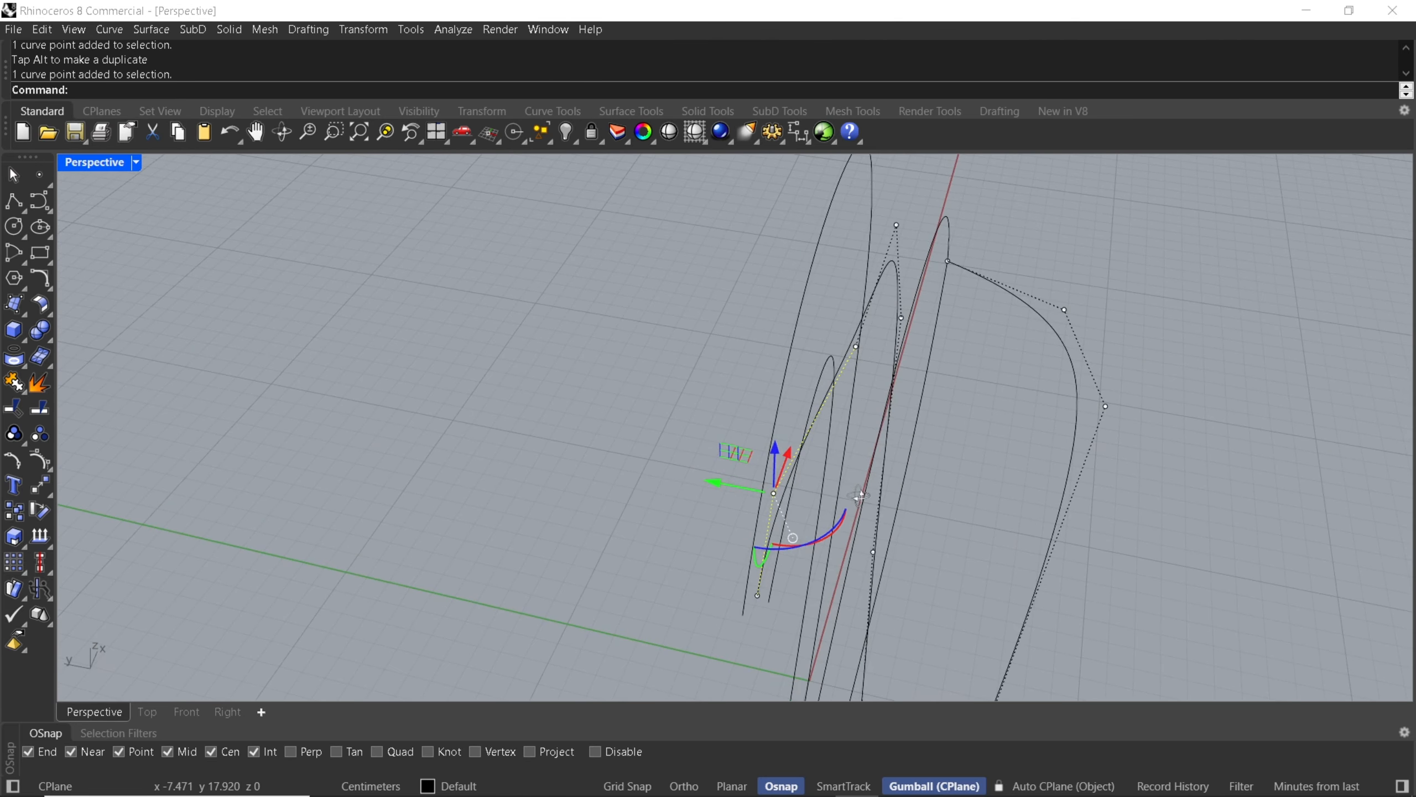
left_click_drag(719, 483, 767, 494)
left_click_drag(664, 568, 814, 640)
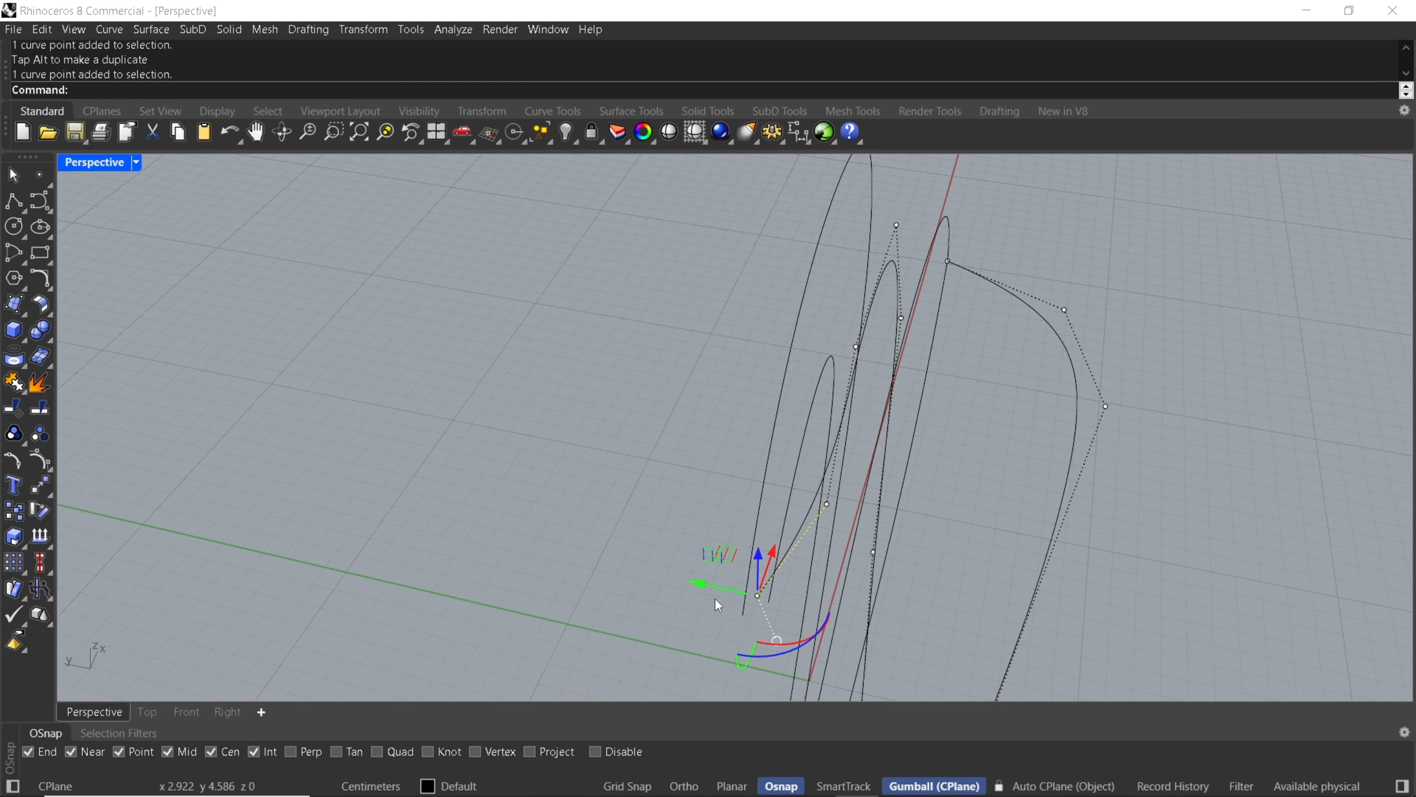
left_click_drag(705, 583, 737, 587)
key("Escape")
Examine the three swan curves from several angles and check where they meet at the tail tip.
right_click_drag(693, 522, 813, 520)
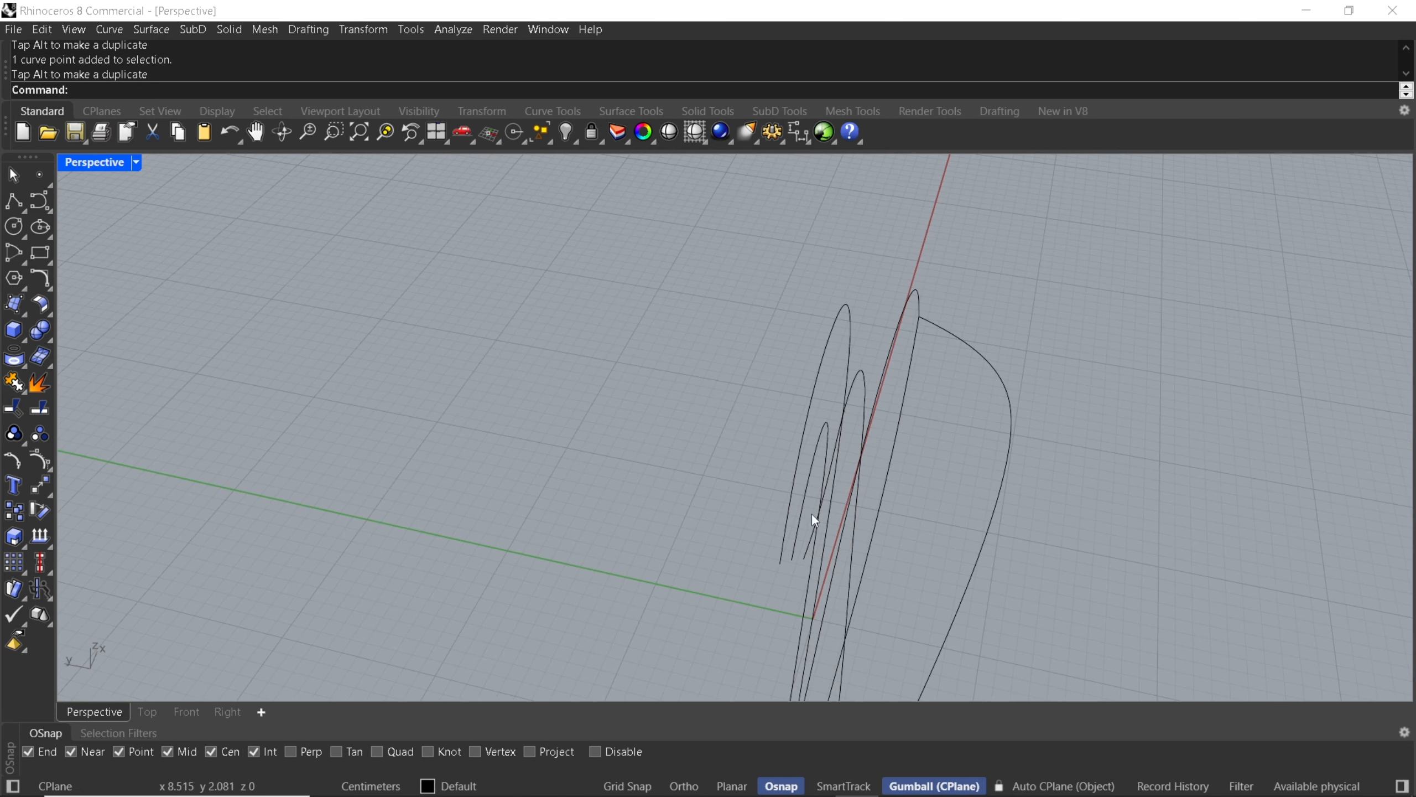
right_click_drag(973, 442, 857, 396)
right_click_drag(941, 436, 800, 437)
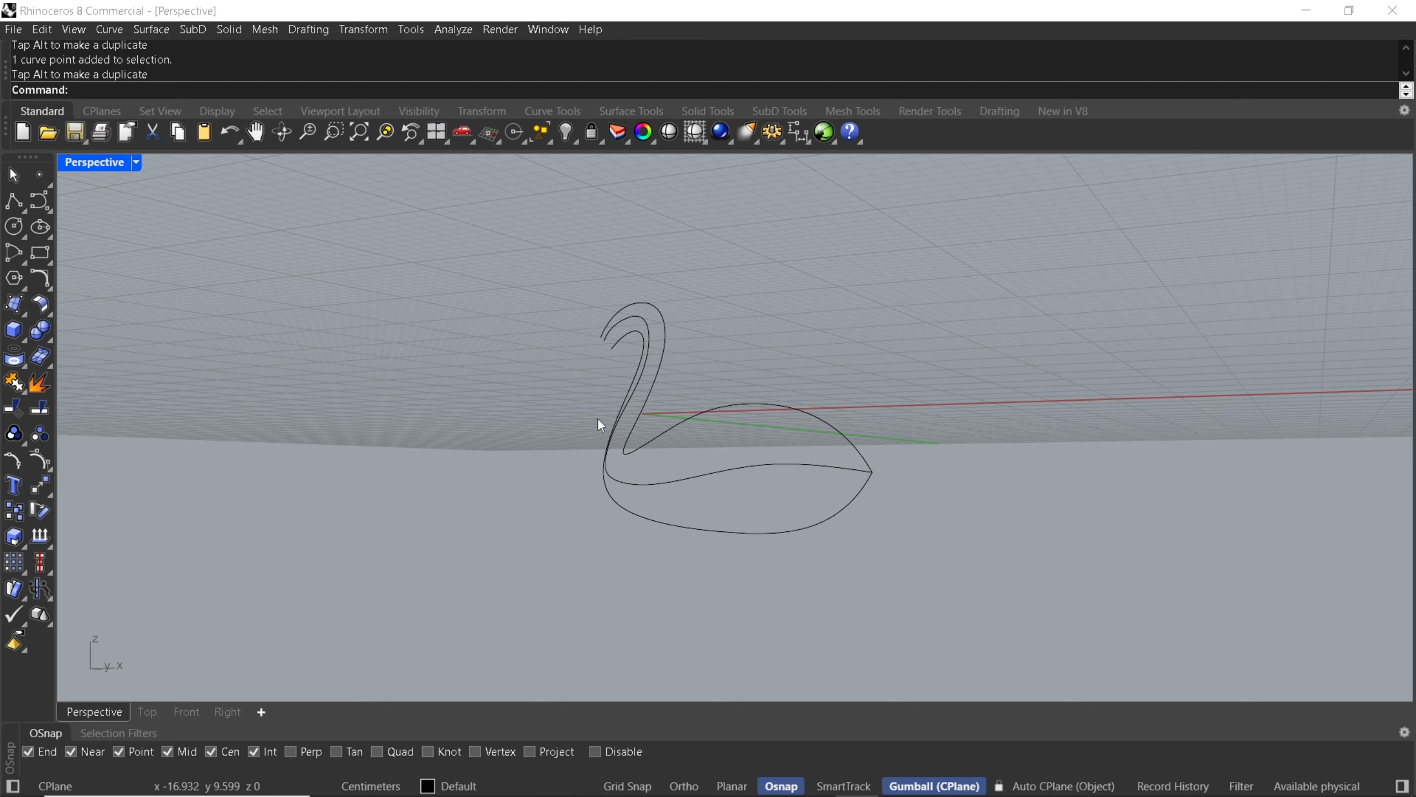
right_click_drag(826, 487, 658, 513, "shift")
scroll(668, 511, "up", 2)
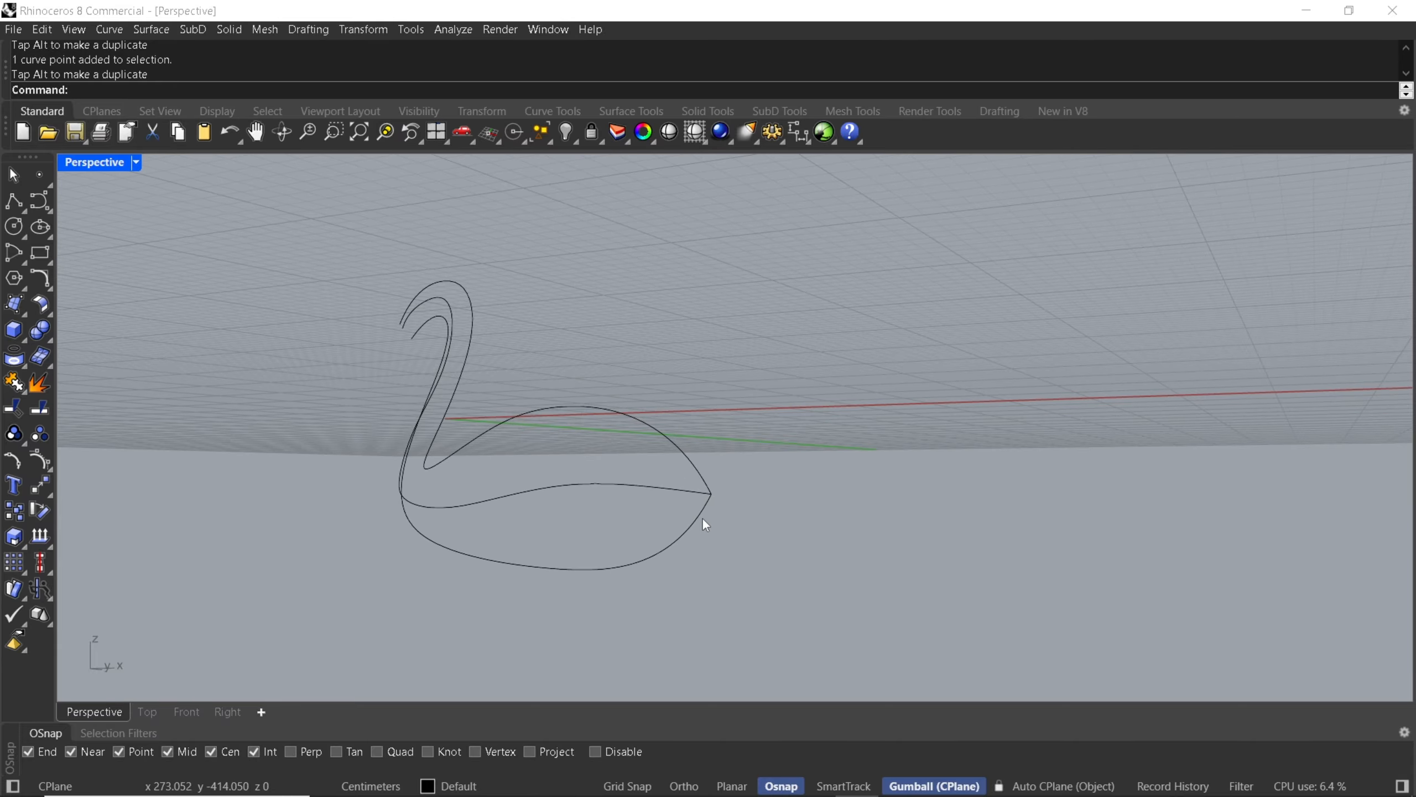
scroll(704, 515, "up", 5)
scroll(735, 469, "up", 2)
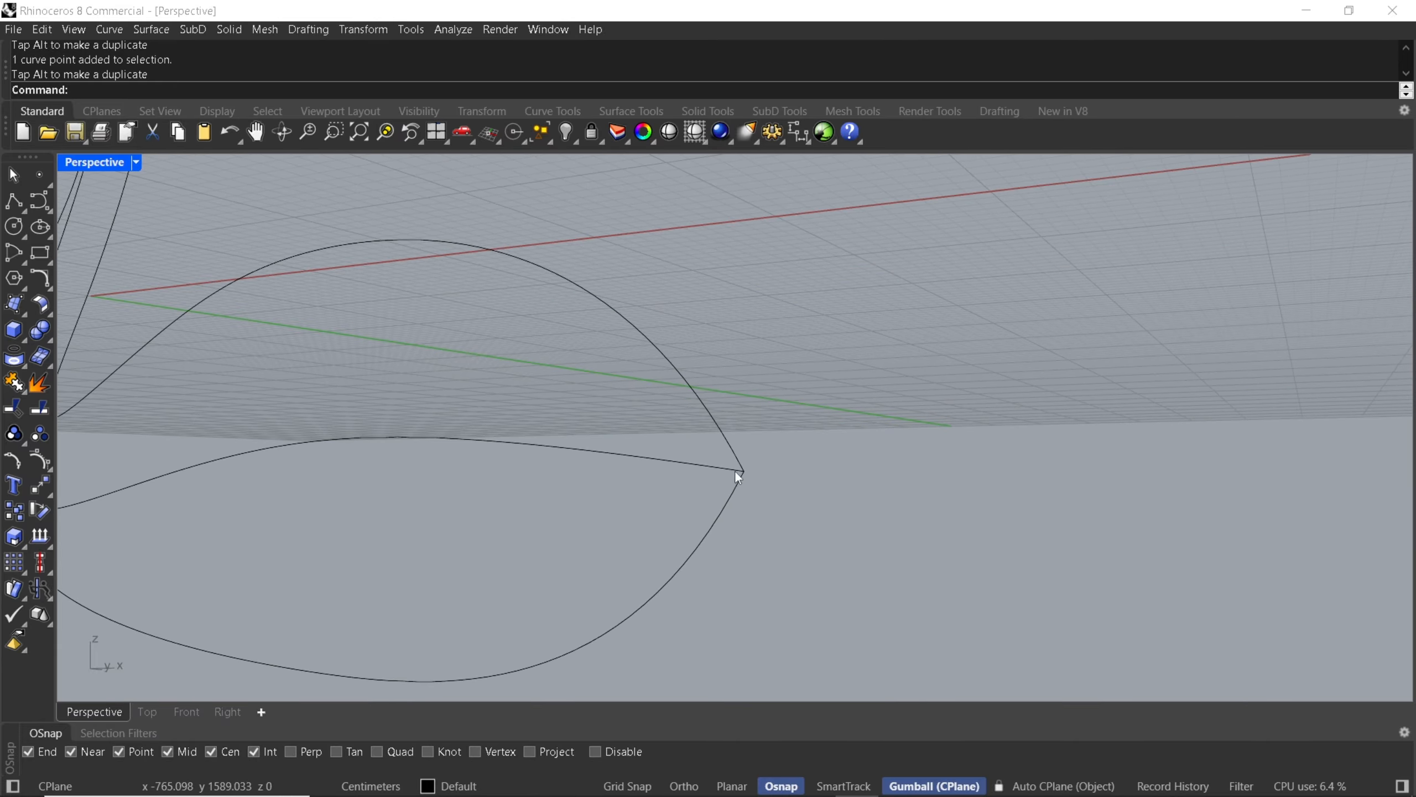
left_click(720, 432)
left_click(706, 463)
left_click(725, 501)
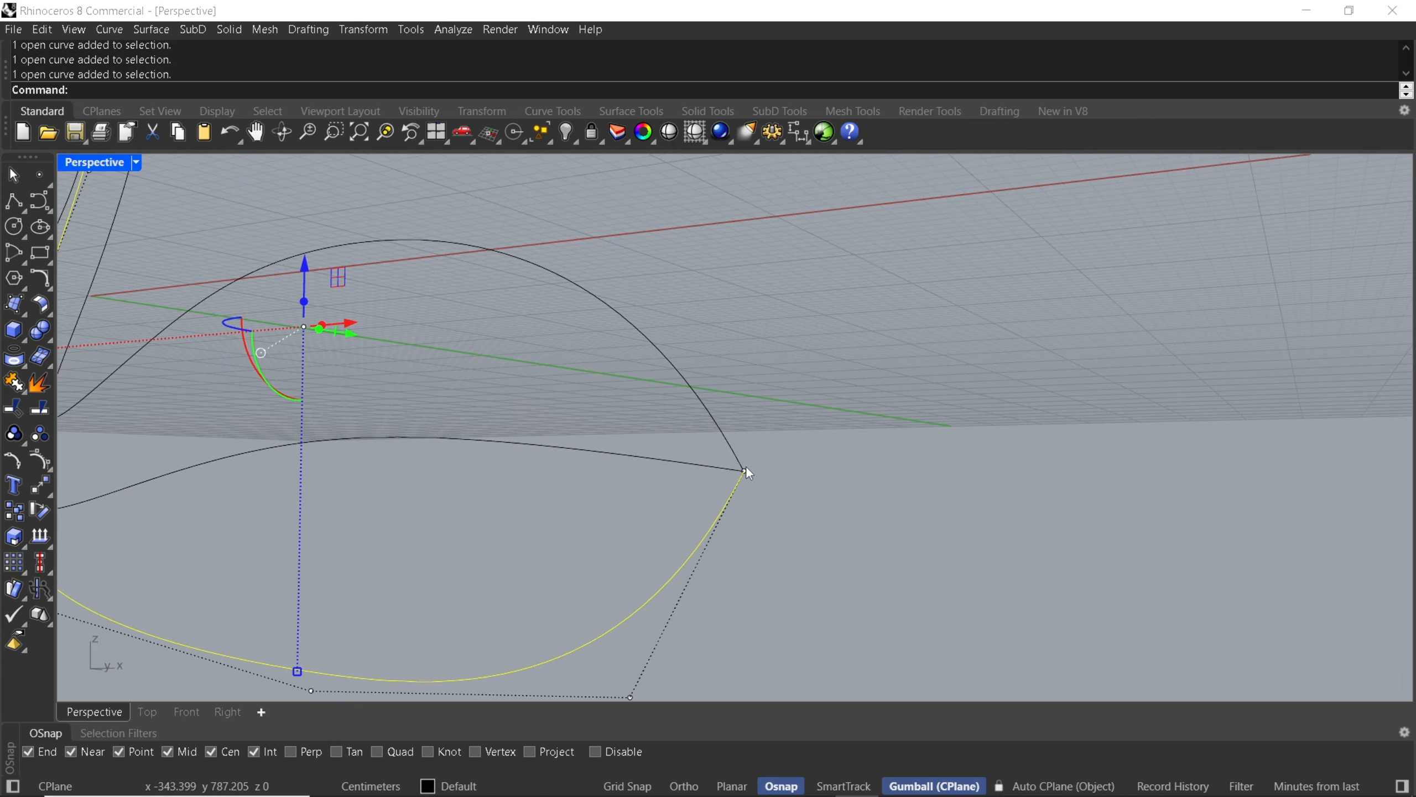
left_click(794, 470)
left_click(607, 451)
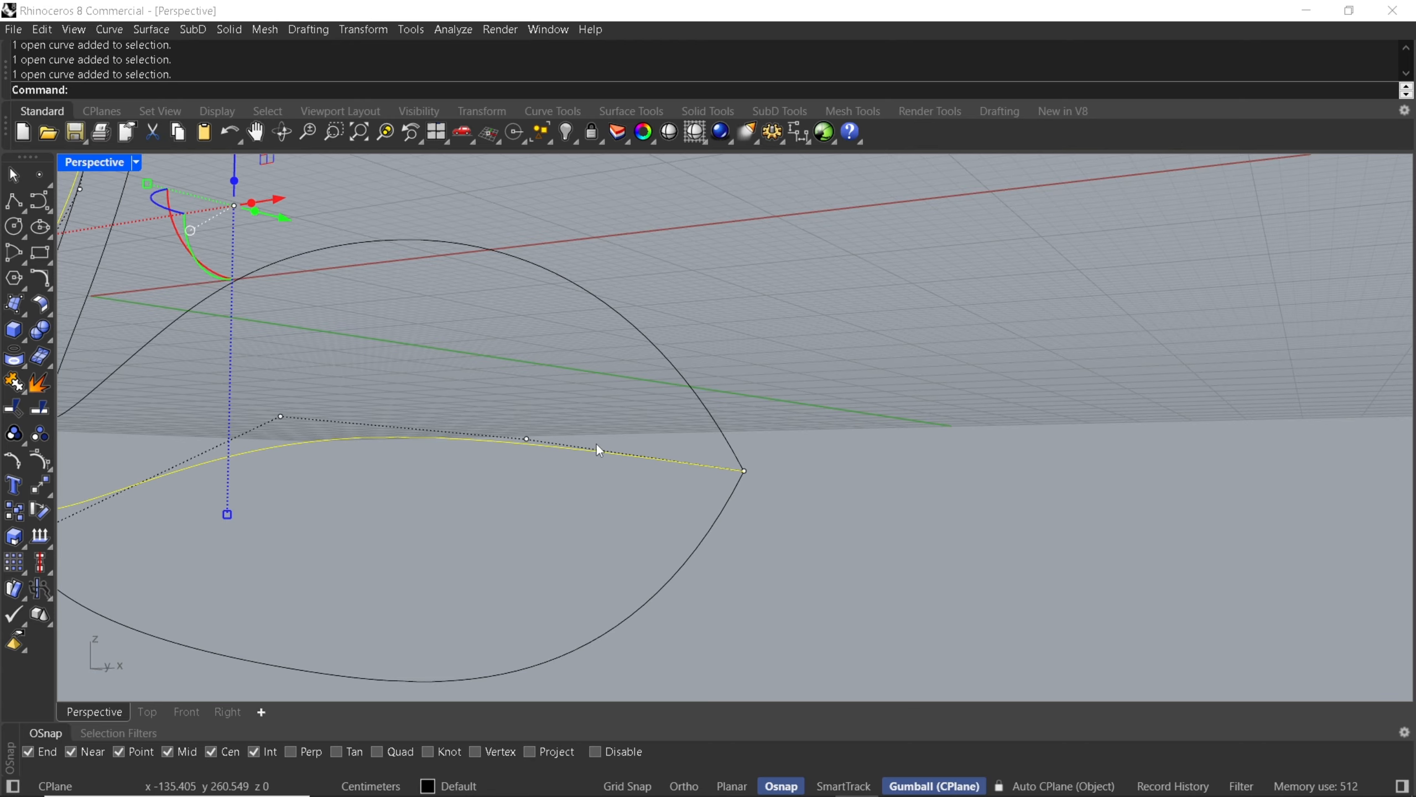
In the Front view, try an extra short curve from the tail tip into the body and delete it.
left_click(40, 201)
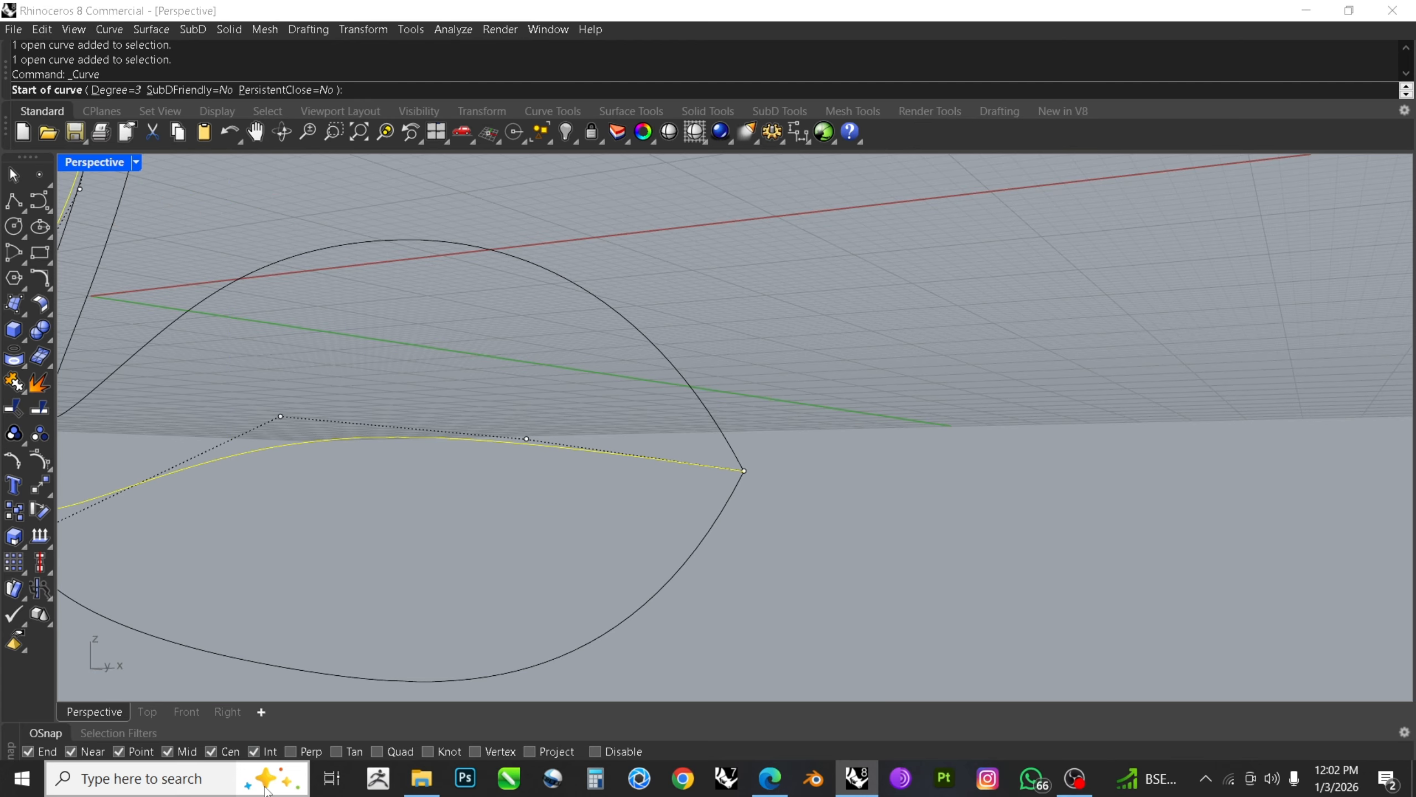
left_click(186, 712)
scroll(588, 357, "down", 3)
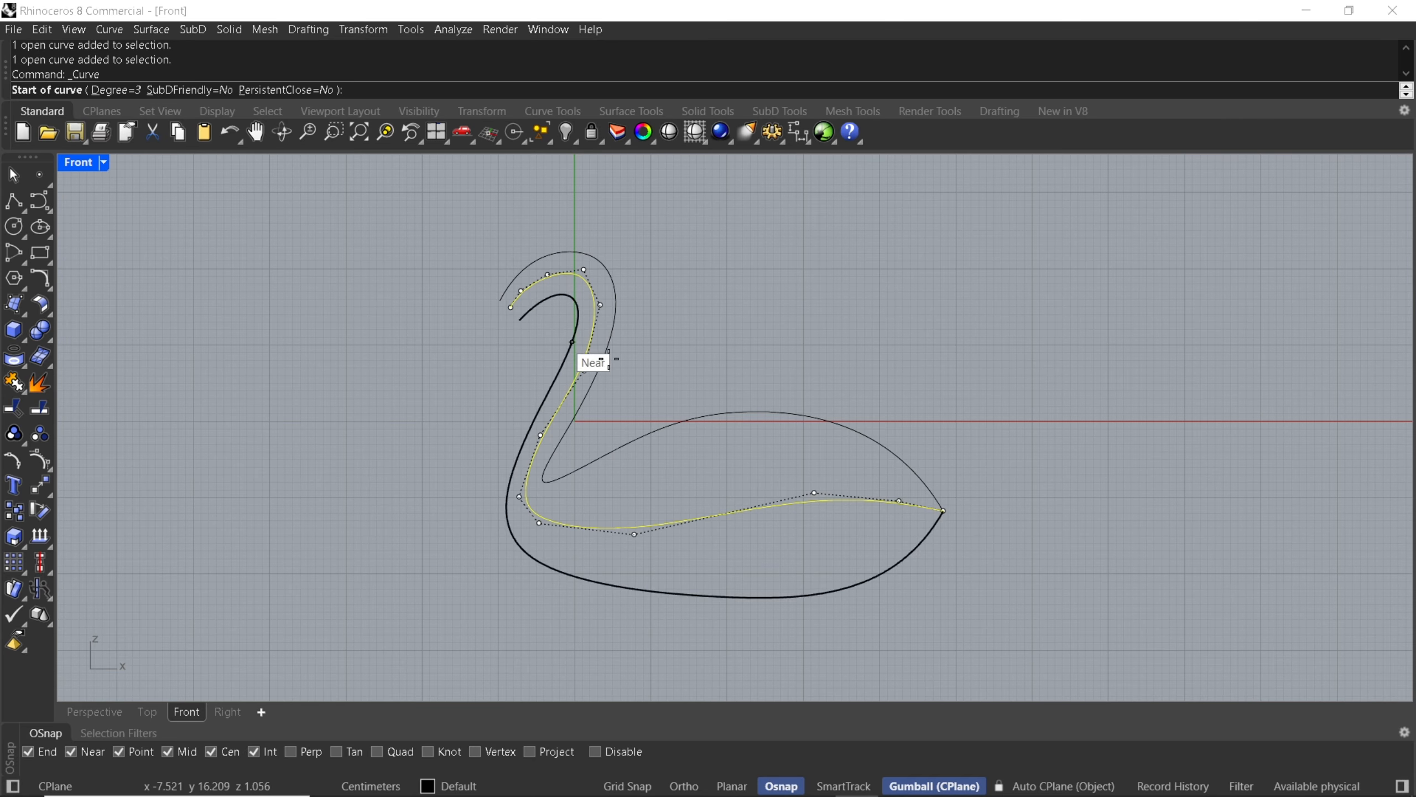
scroll(868, 495, "up", 3)
left_click(1086, 582)
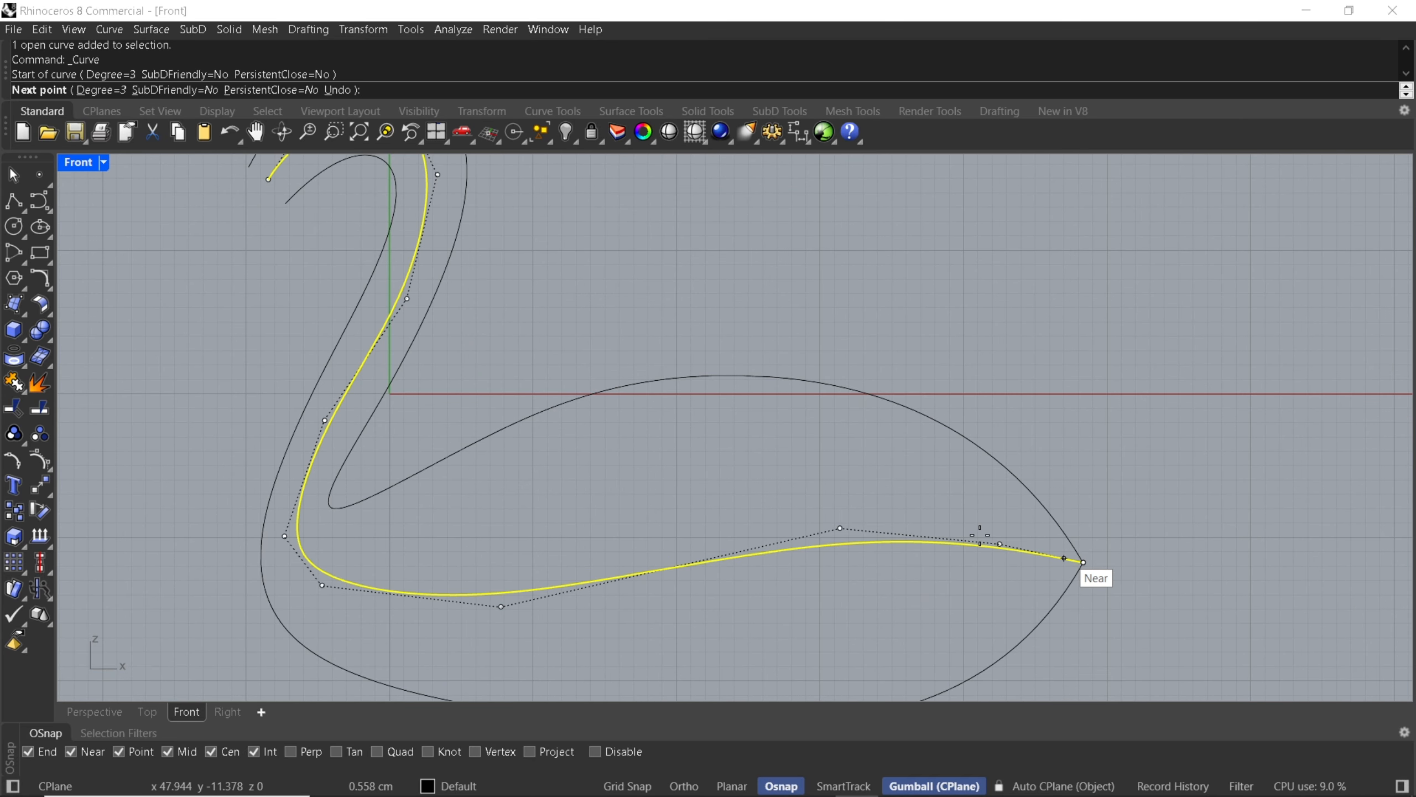
left_click(933, 494)
left_click(737, 460)
left_click(453, 553)
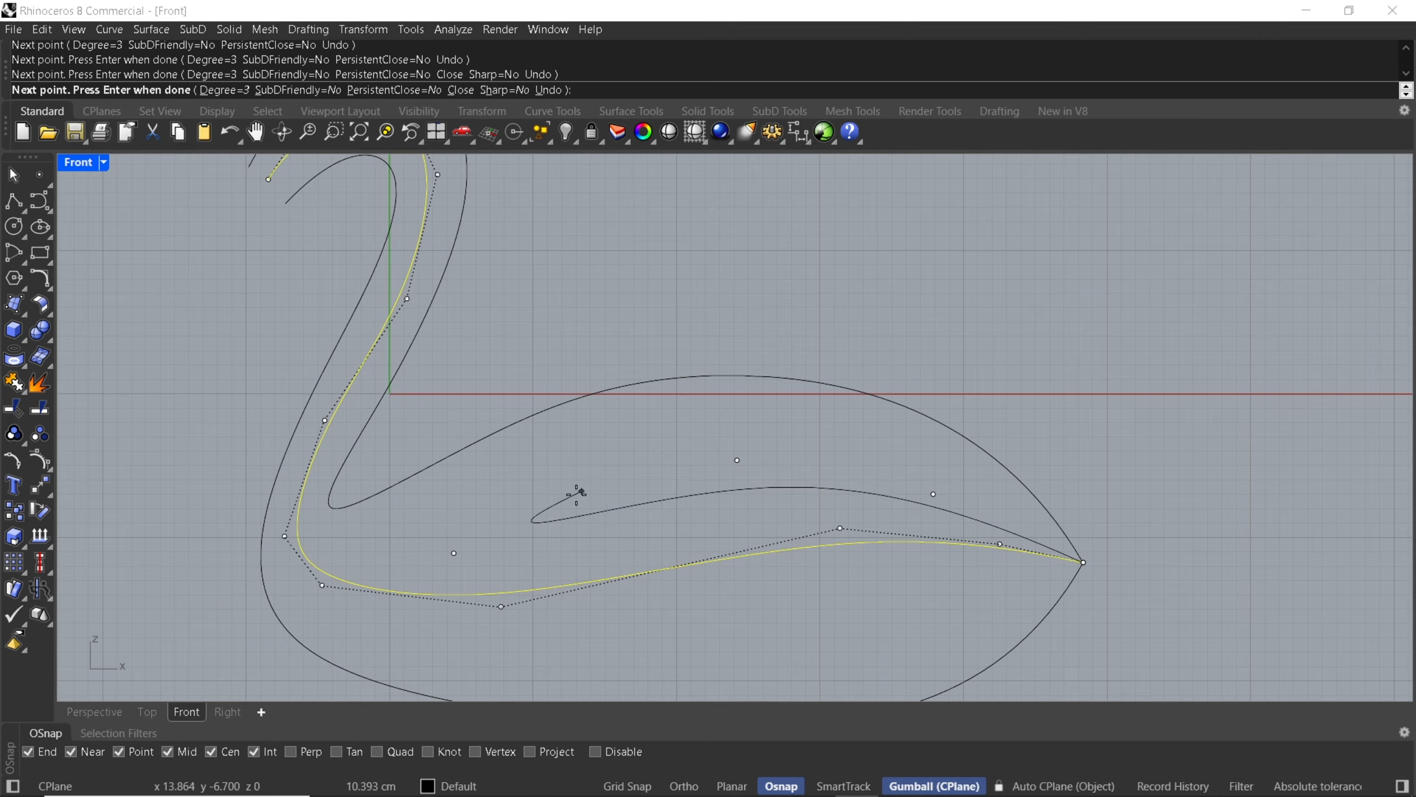
key("Return")
key("Escape")
left_click(634, 519)
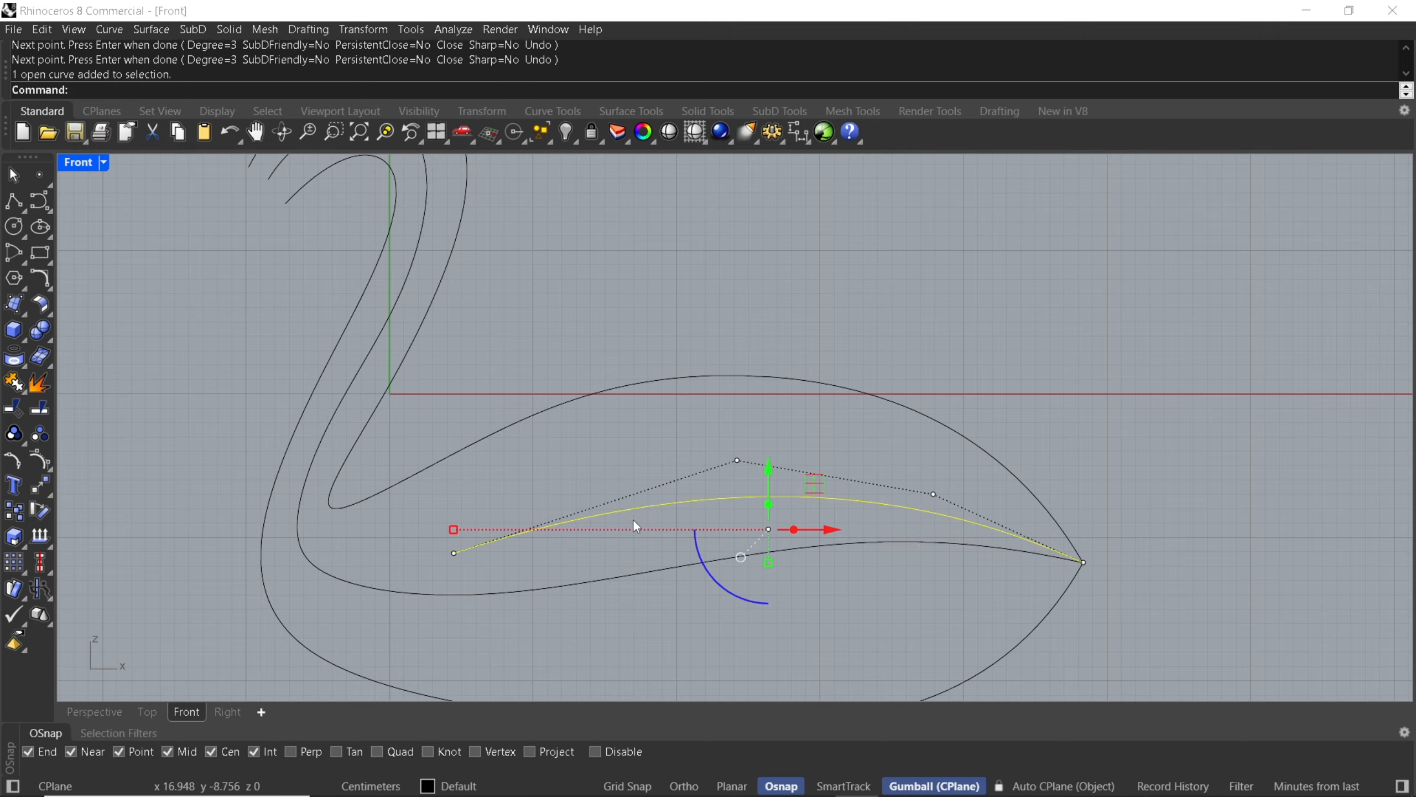
key("Delete")
Examine the three remaining swan curves from the tail and the side in the Perspective view.
left_click(84, 713)
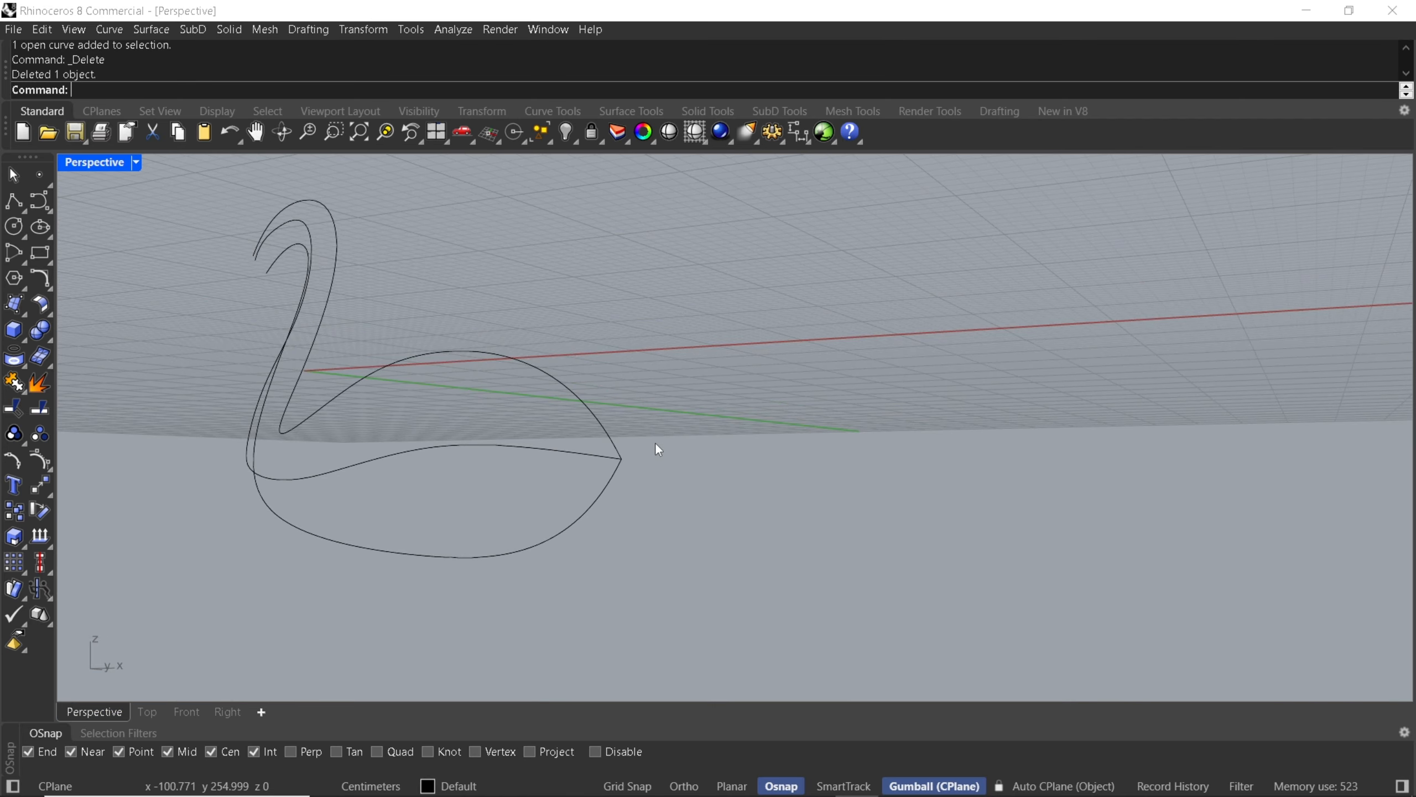
mouse_move(587, 477)
right_mouse_down()
mouse_move(579, 459)
mouse_move(623, 464)
mouse_move(611, 477)
right_mouse_up()
scroll(668, 518, "up", 3)
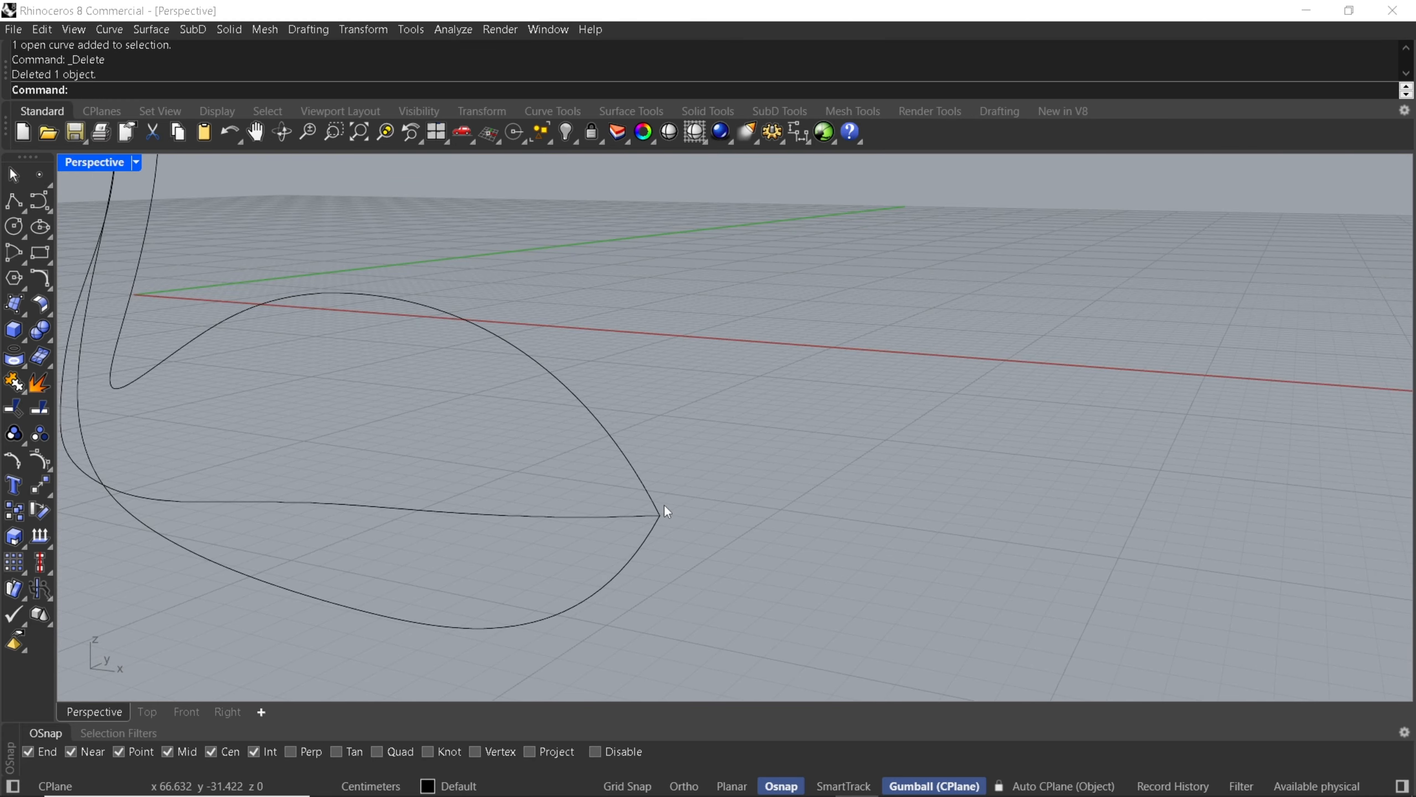
scroll(663, 519, "down", 3)
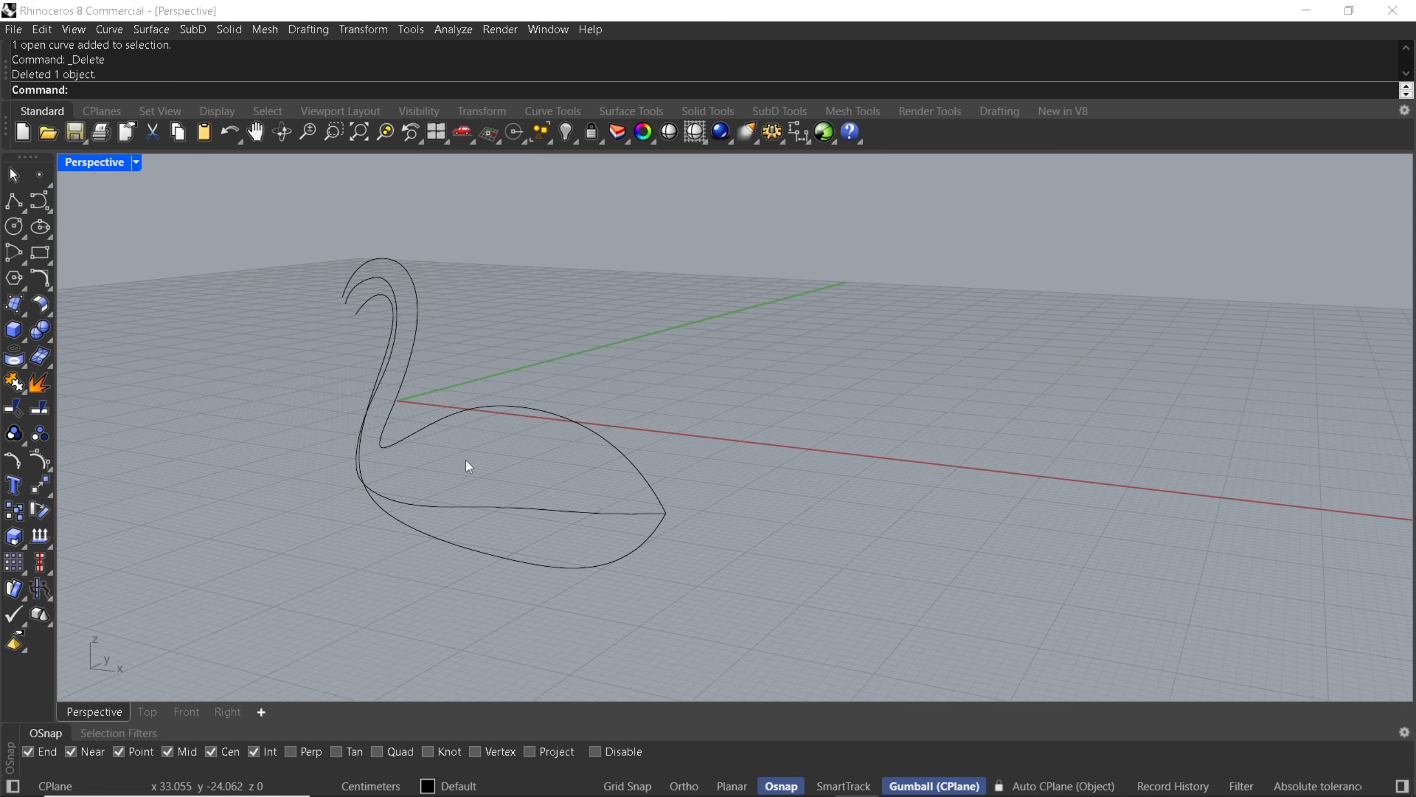
right_click_drag(464, 458, 602, 268)
scroll(617, 281, "up", 2)
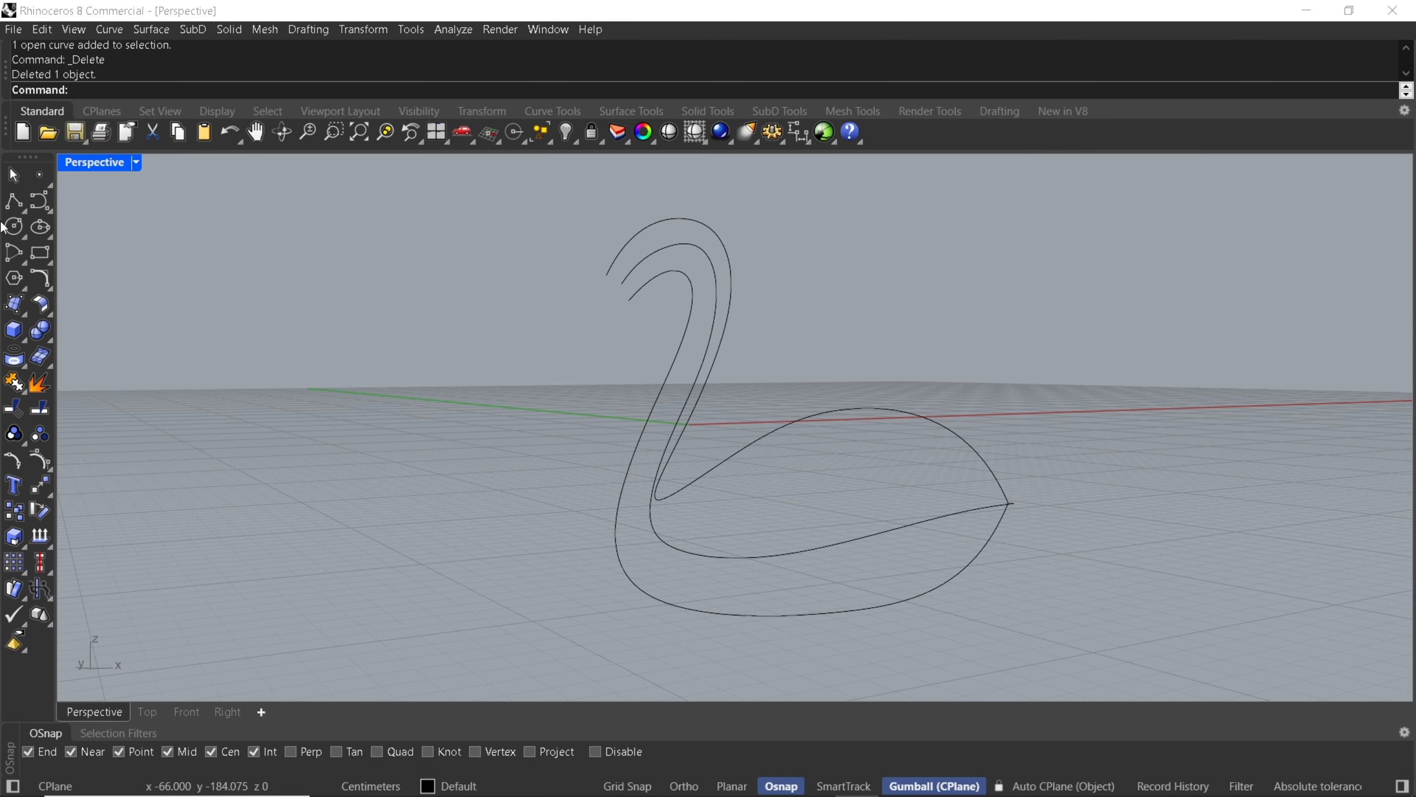
Draw an interpolated curve across the open head end through the endpoints of the outer, middle and inner neck curves.
left_click(47, 210)
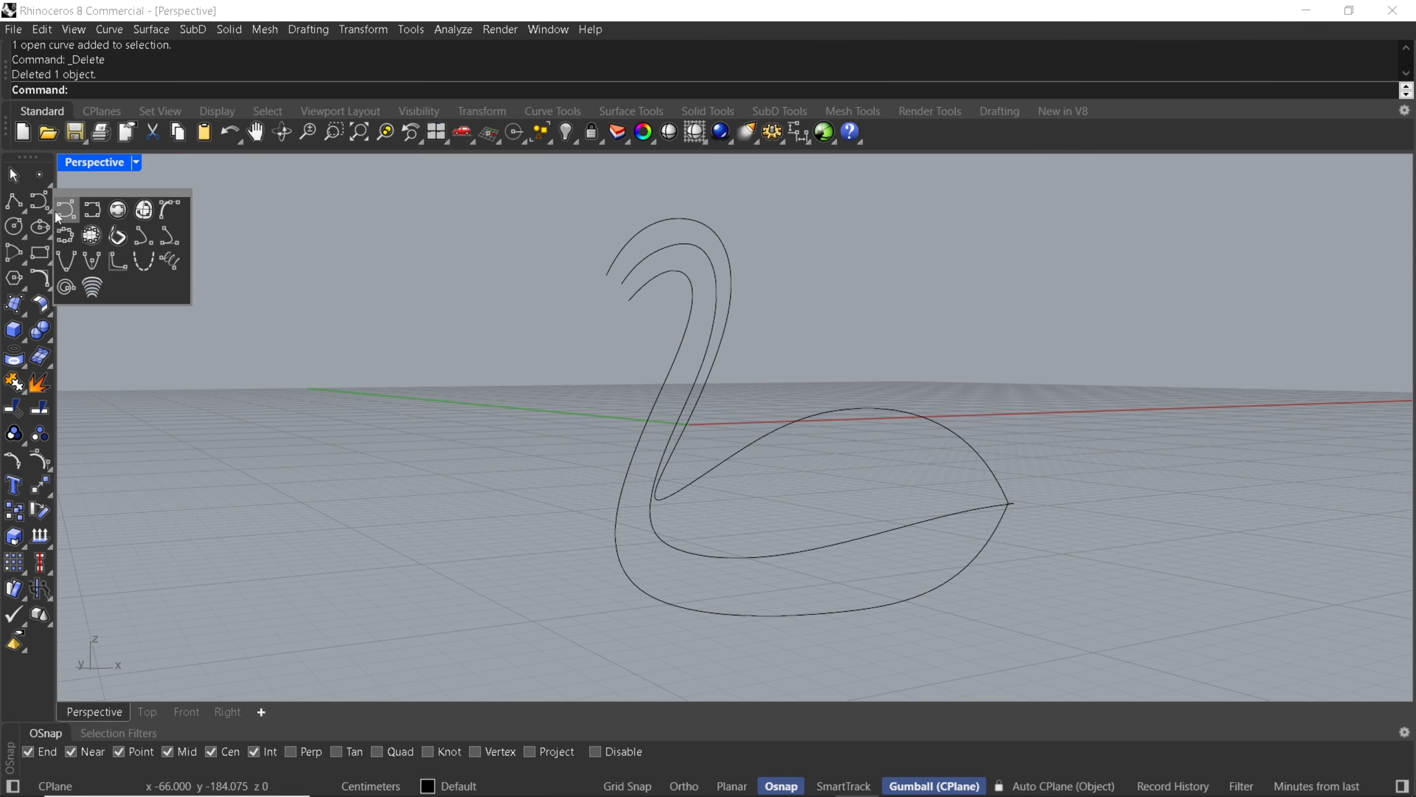
left_click(93, 214)
scroll(588, 269, "up", 3)
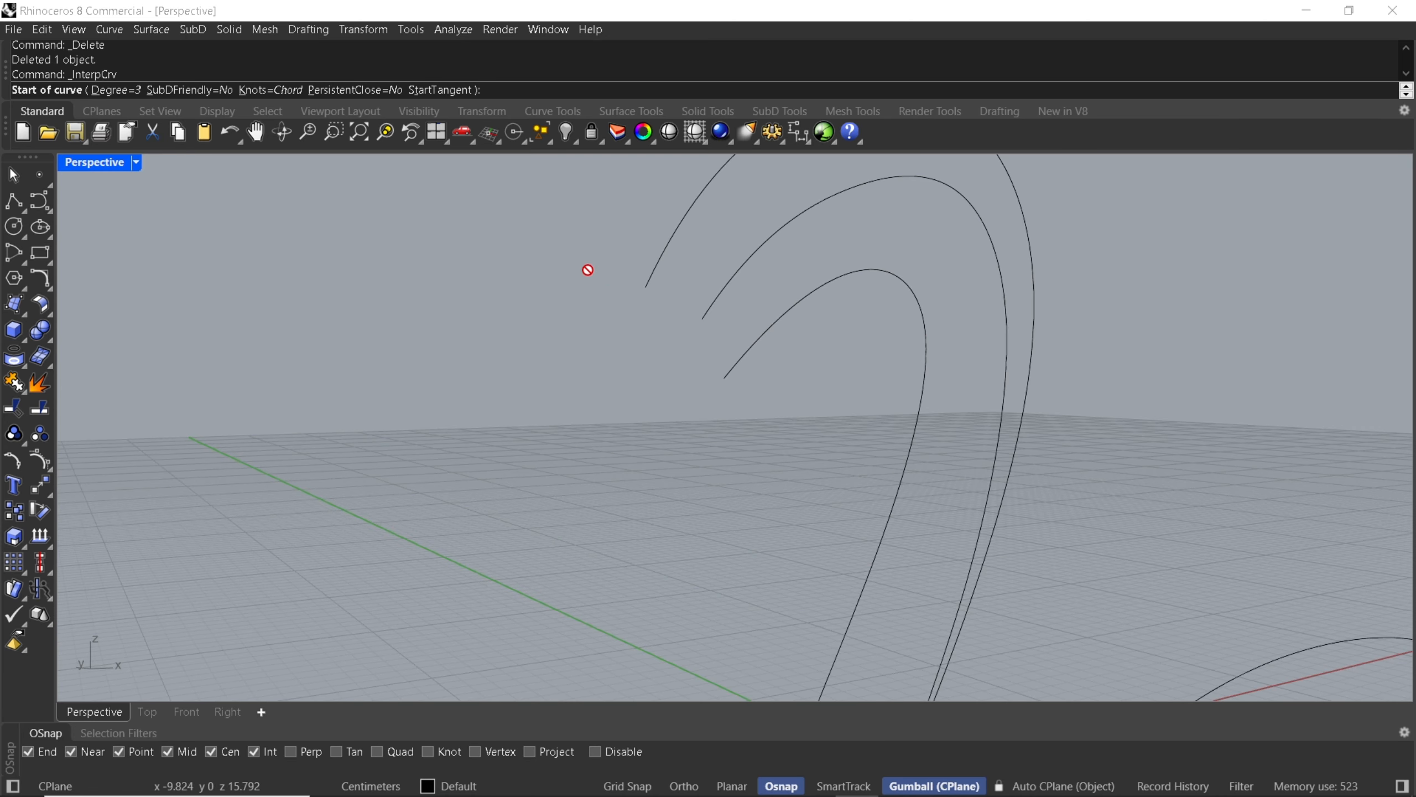
left_click(648, 289)
left_click(703, 320)
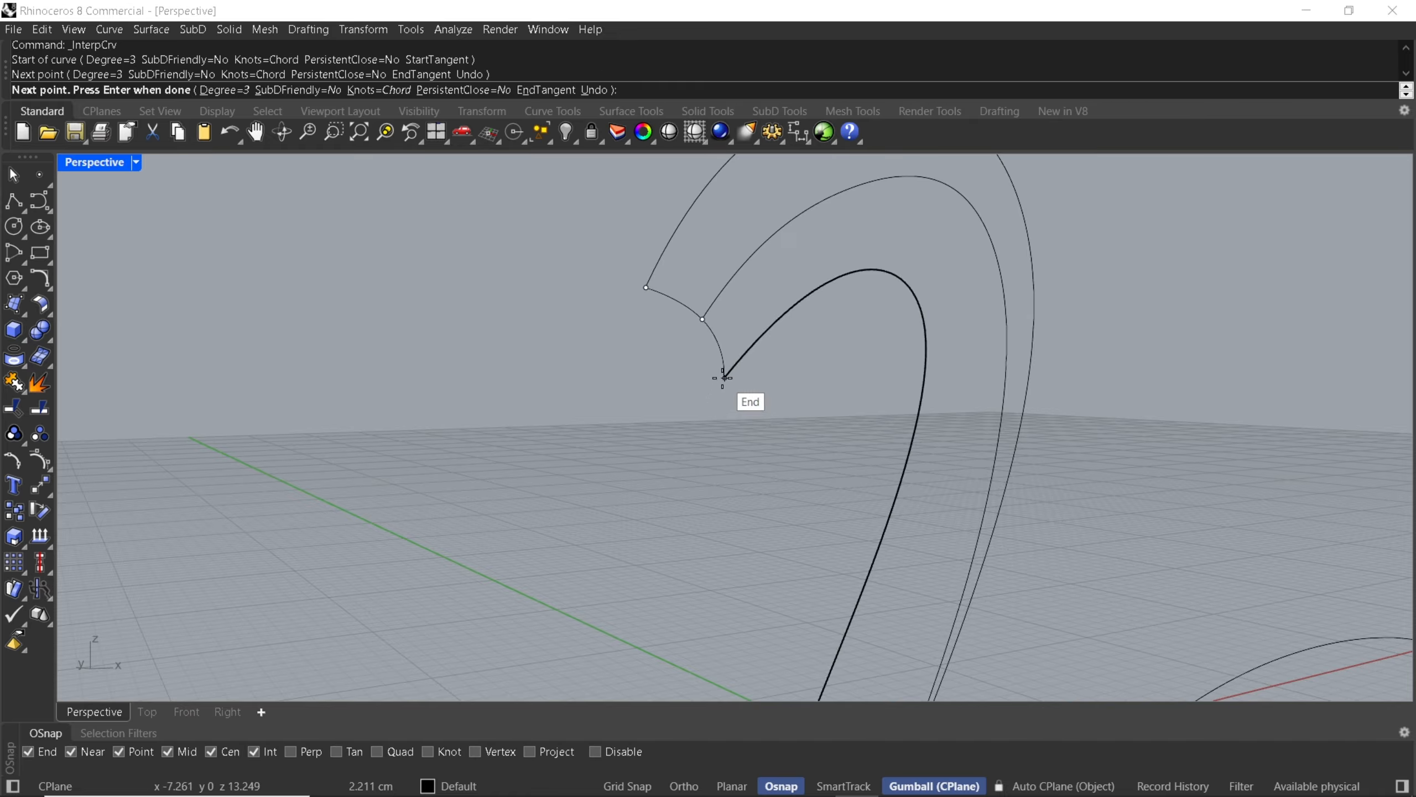
left_click(723, 378)
key("Return")
scroll(742, 329, "down", 7)
right_click_drag(751, 310, 432, 364)
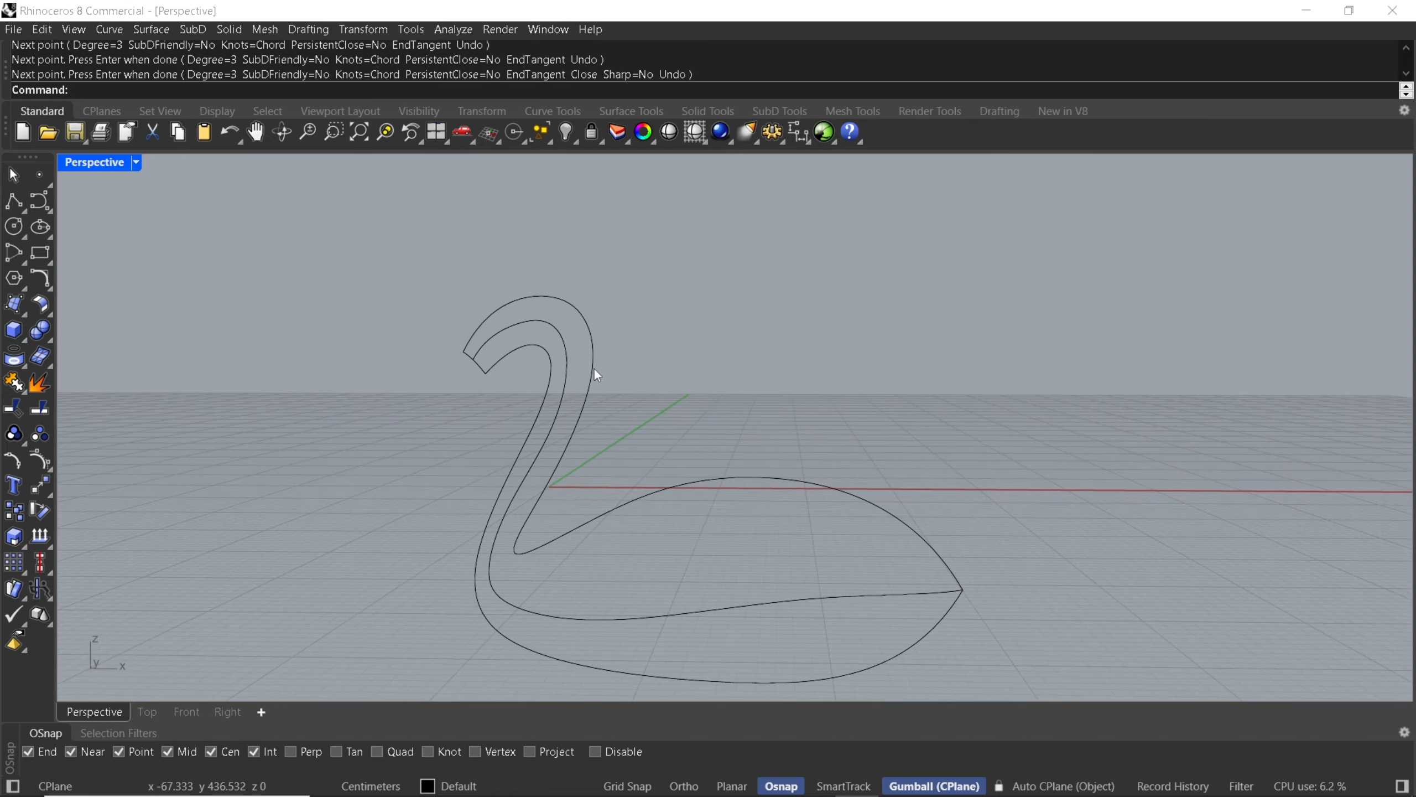
In the Front view, draw an interpolated cross-section curve through the rear body from the back outline over the middle curve to the belly outline.
left_click(179, 707)
scroll(518, 457, "down", 12)
right_click(518, 457)
scroll(574, 478, "up", 4)
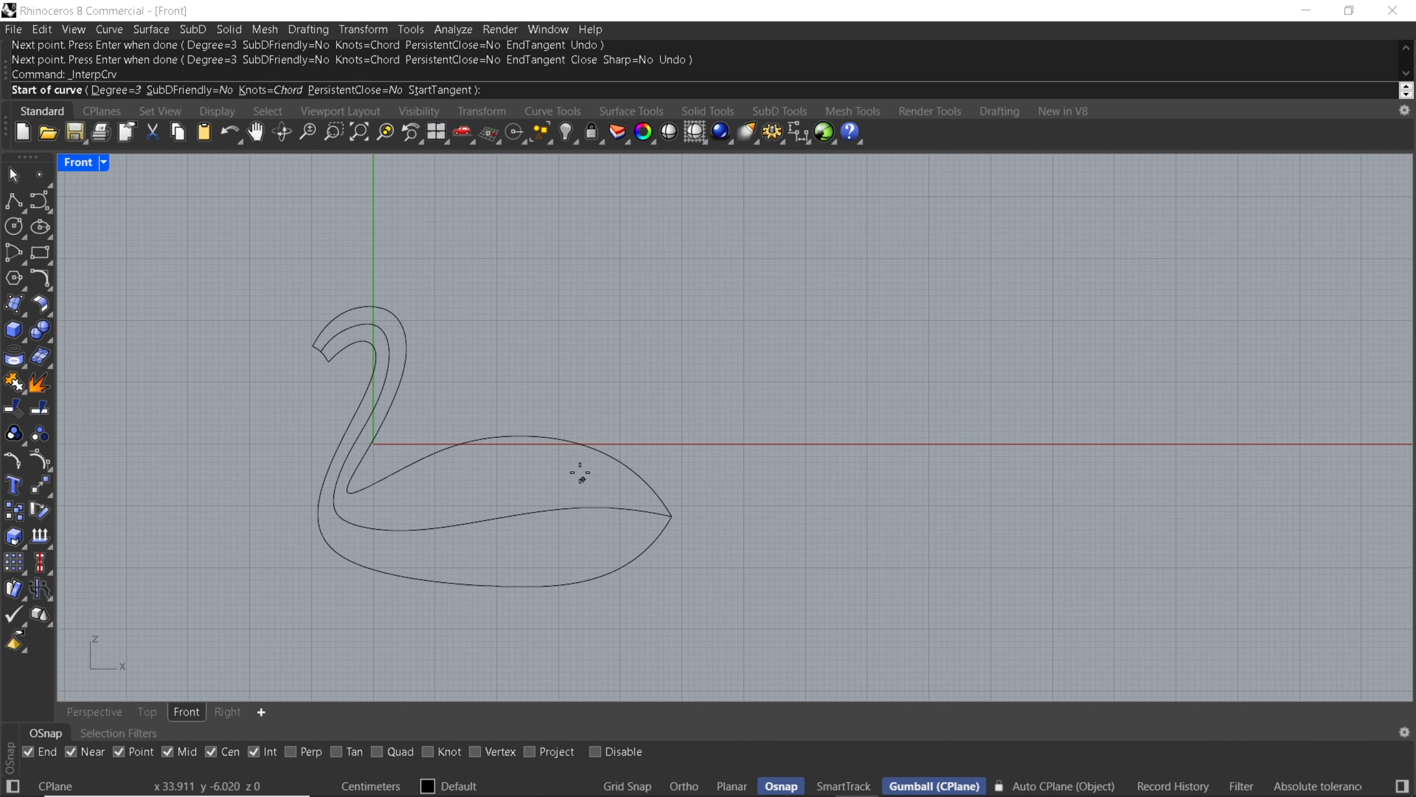
left_click(558, 439)
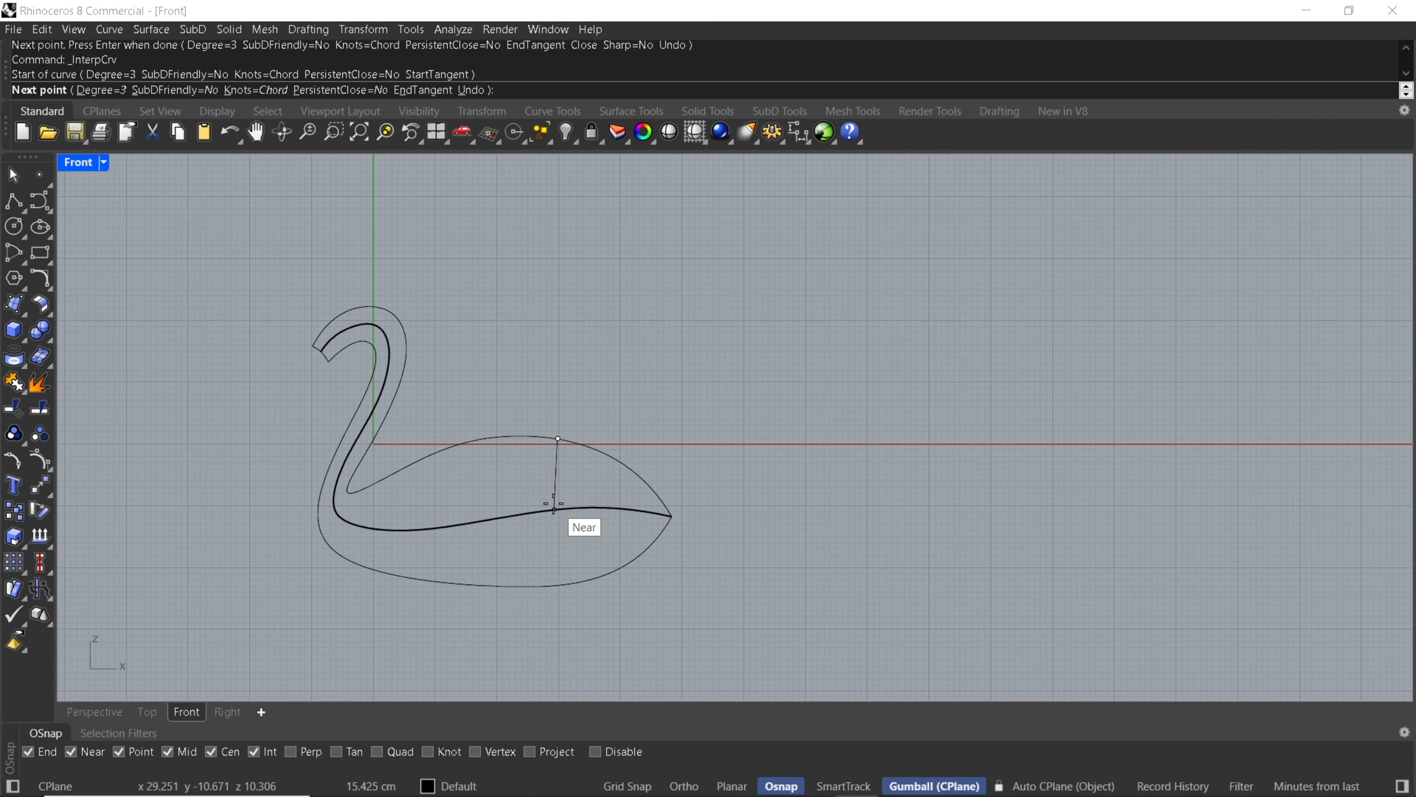
left_click(554, 509)
left_click(546, 586)
right_click(550, 584)
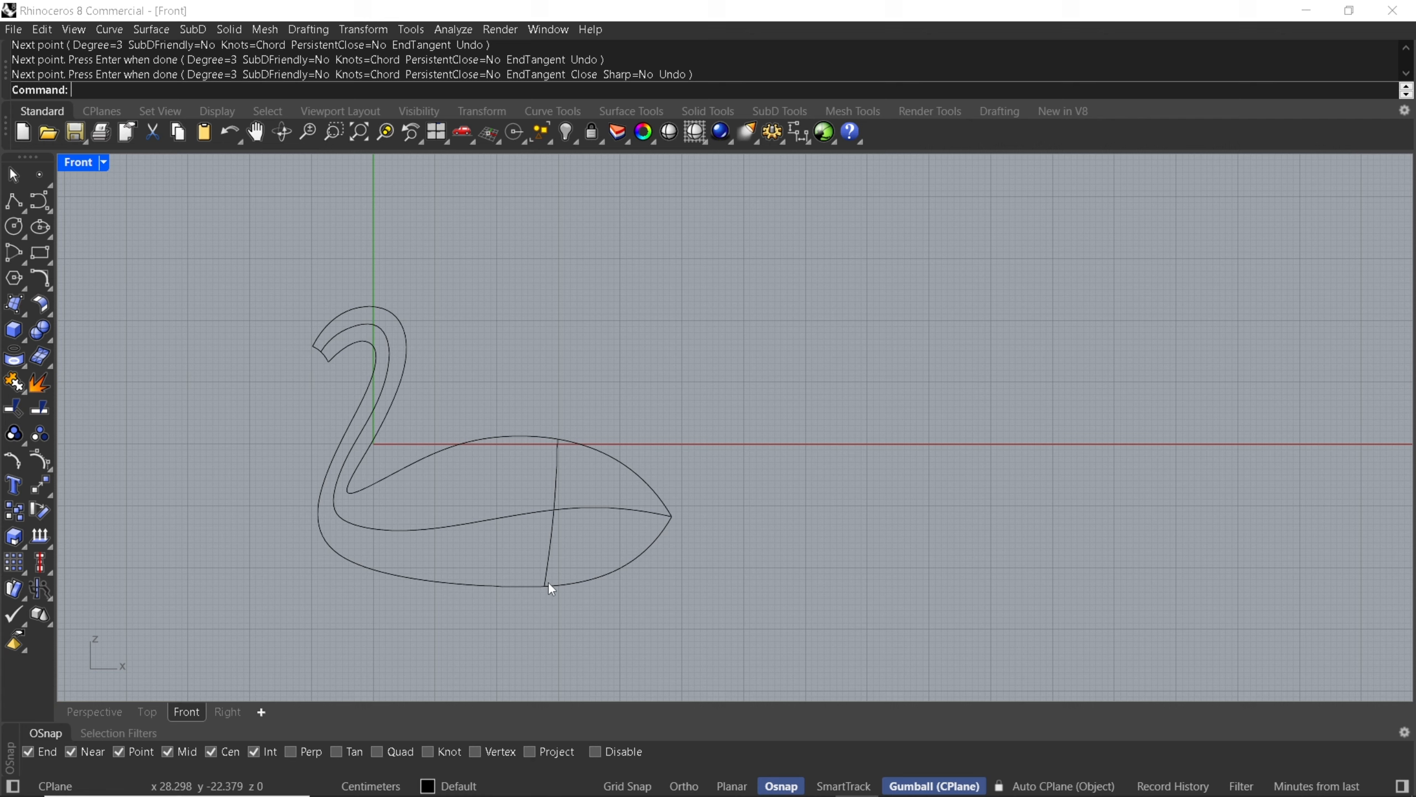
Draw an interpolated cross-section curve at the chest from the back outline just behind the neck through the middle curve to the front outline.
right_click(361, 508)
left_click(380, 480)
left_click(359, 525)
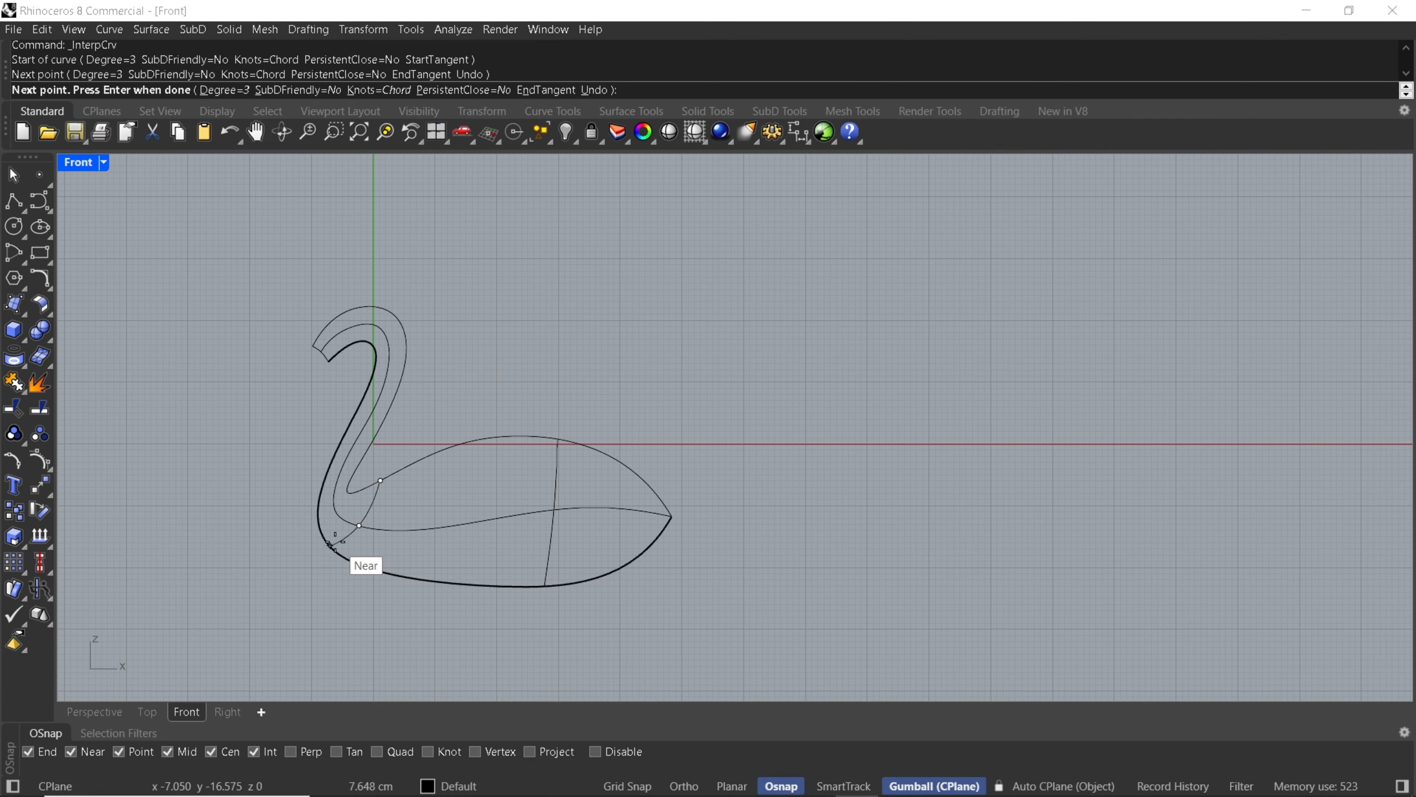
left_click(335, 542)
right_click(336, 540)
Draw an interpolated cross-section curve across the upper neck just below the head bend, through all three neck curves.
right_click(347, 490)
scroll(369, 385, "up", 6)
left_click(370, 384)
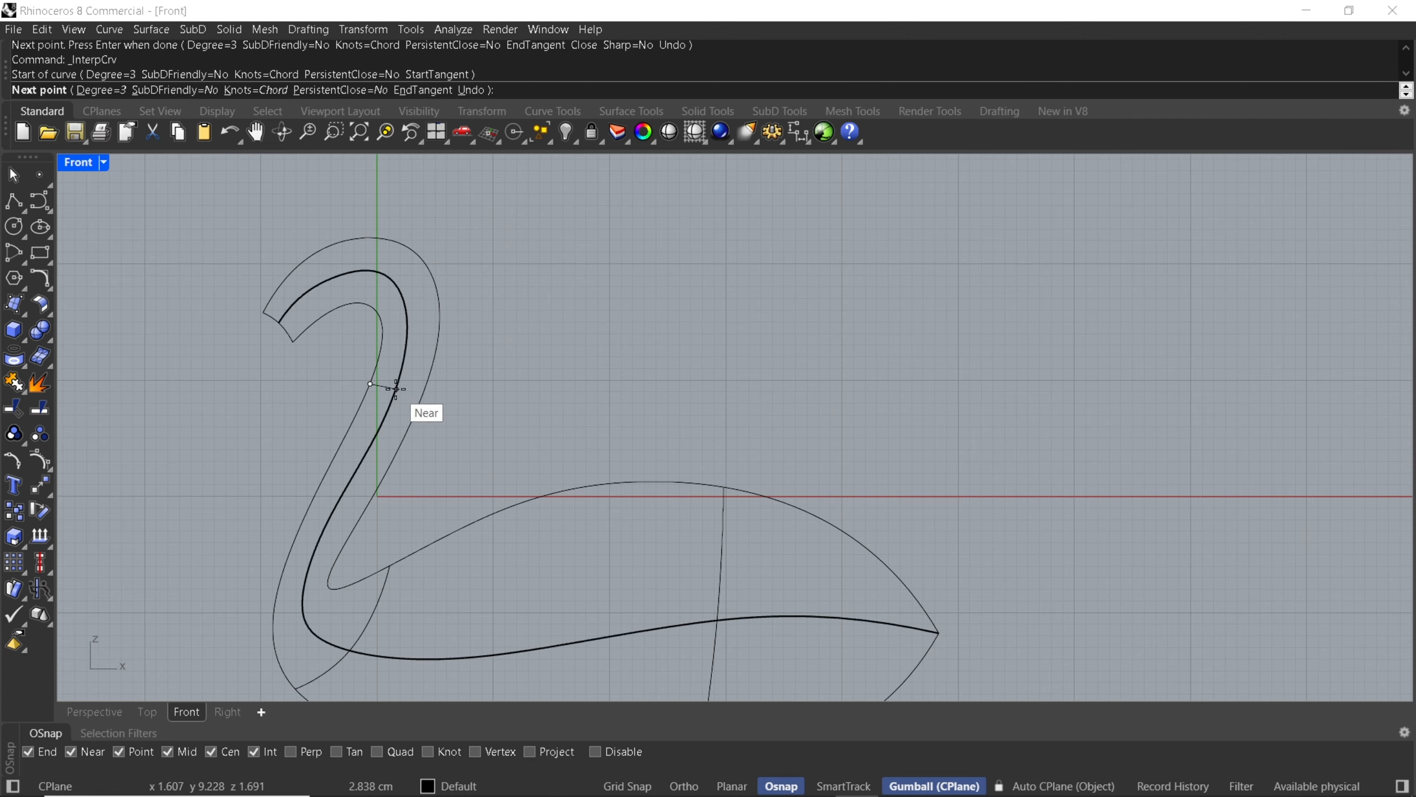
left_click(395, 389)
left_click(421, 392)
right_click(419, 390)
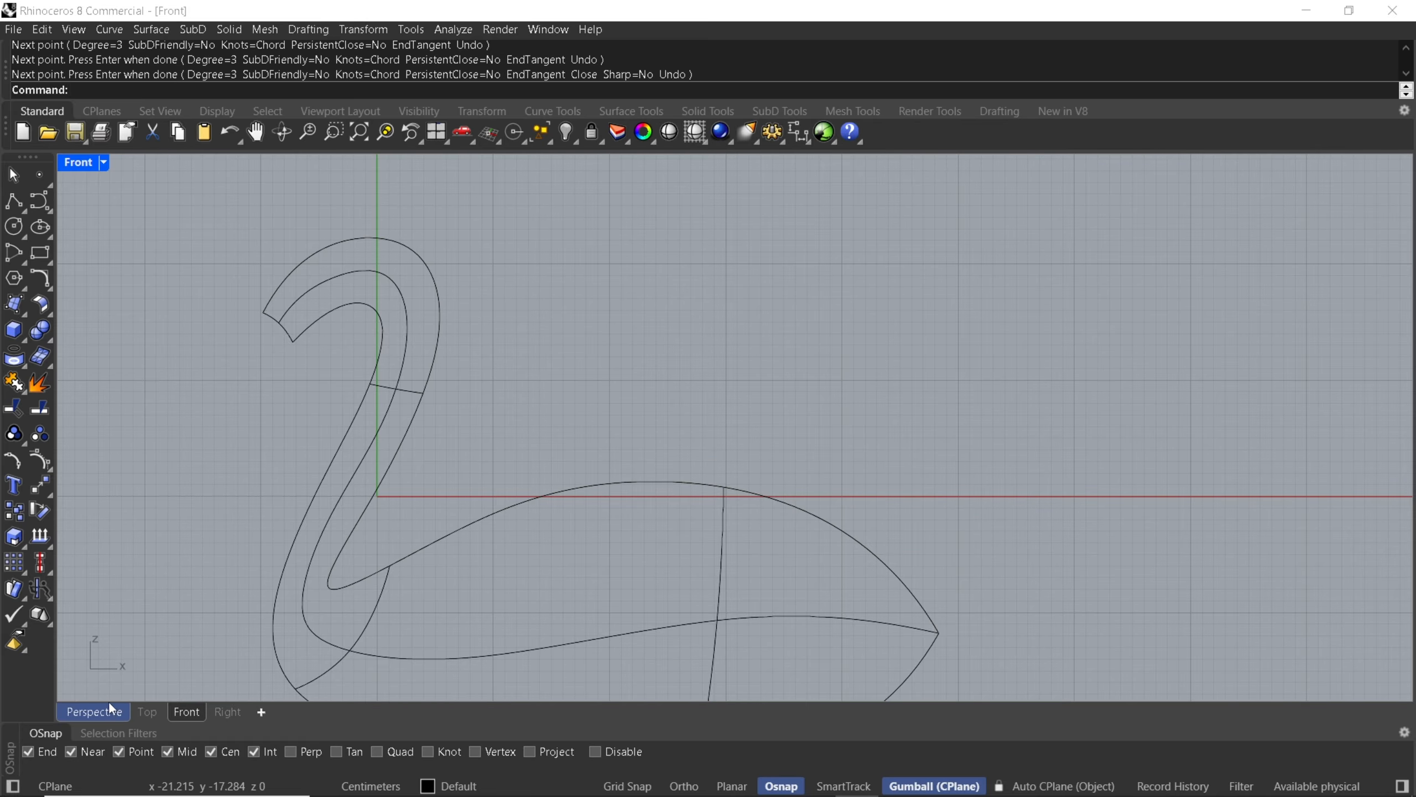
In the Perspective view, create a curve network surface from all seven swan curves with edge tolerance 0.001 and interior tolerance 0.01.
left_click(94, 711)
right_click_drag(641, 435, 448, 469)
right_click_drag(631, 468, 592, 470)
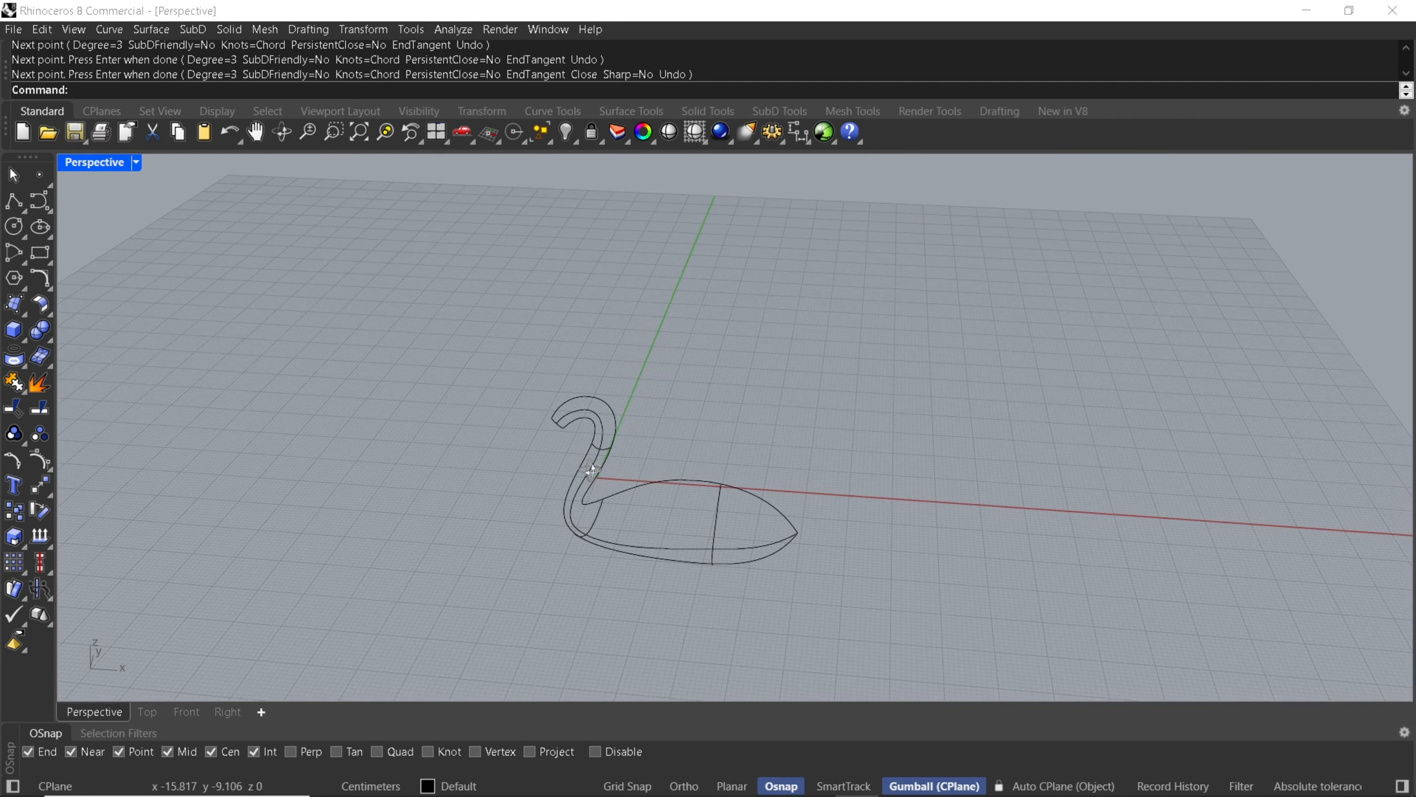
left_click_drag(455, 346, 849, 586)
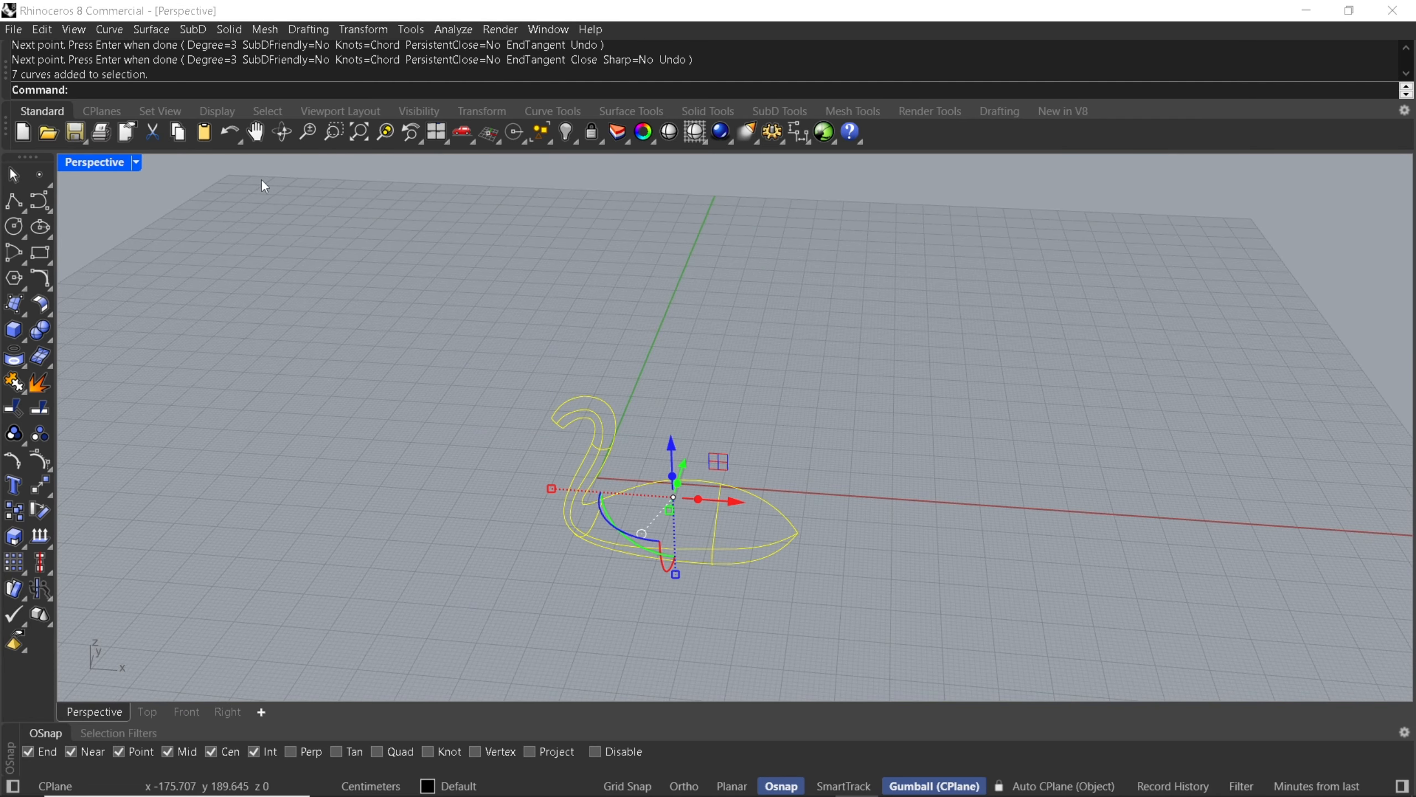
left_click(153, 31)
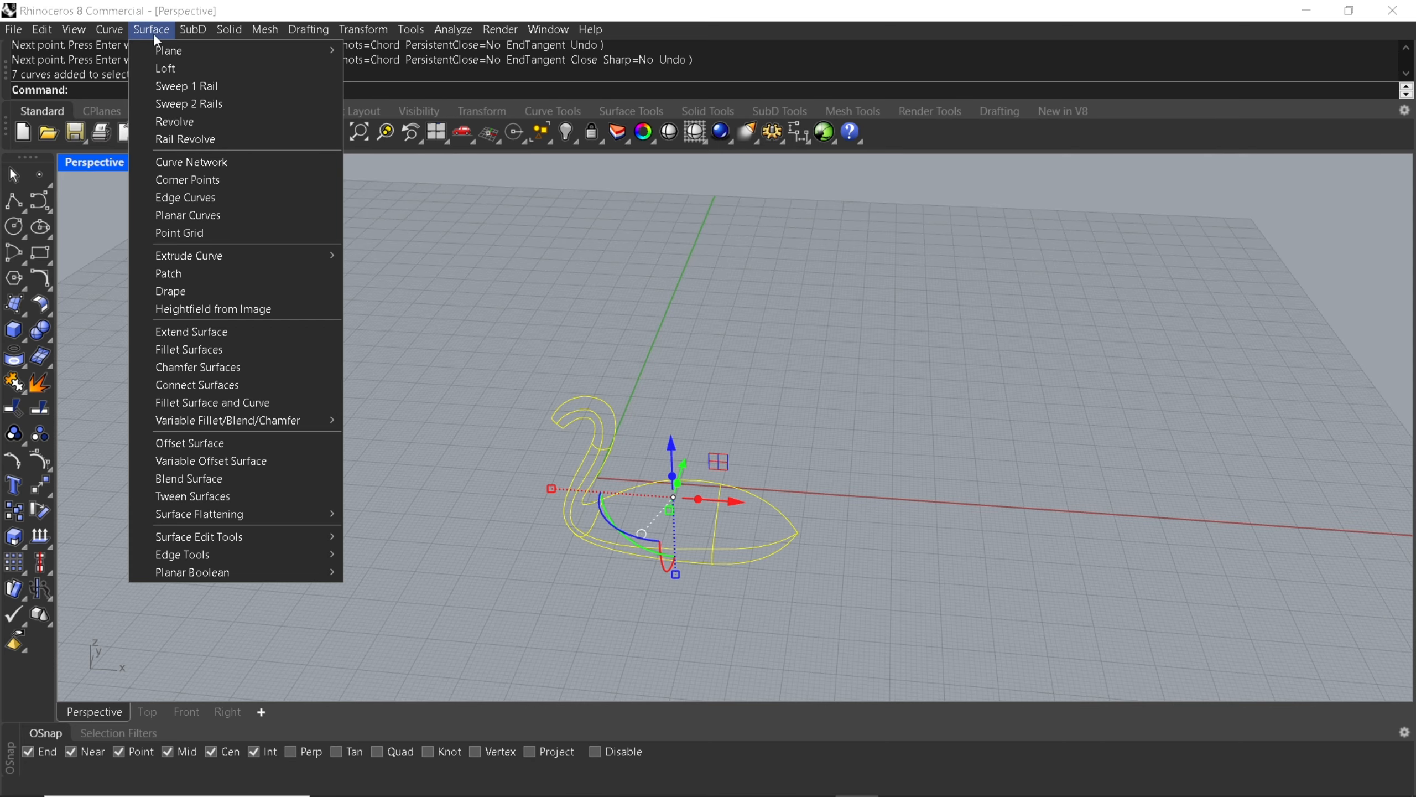
left_click(191, 161)
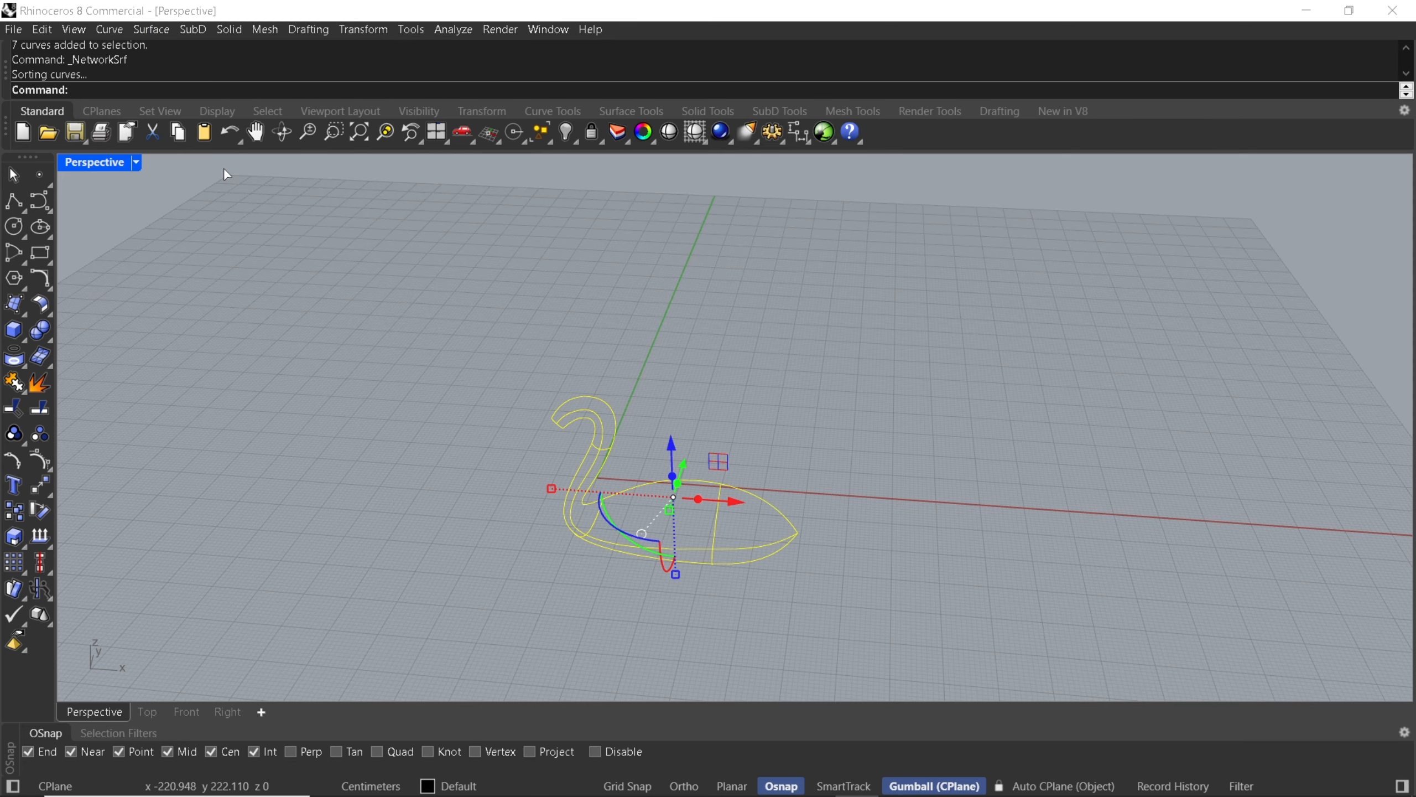
left_click_drag(693, 261, 928, 264)
right_click_drag(642, 541, 595, 463)
scroll(603, 473, "up", 2)
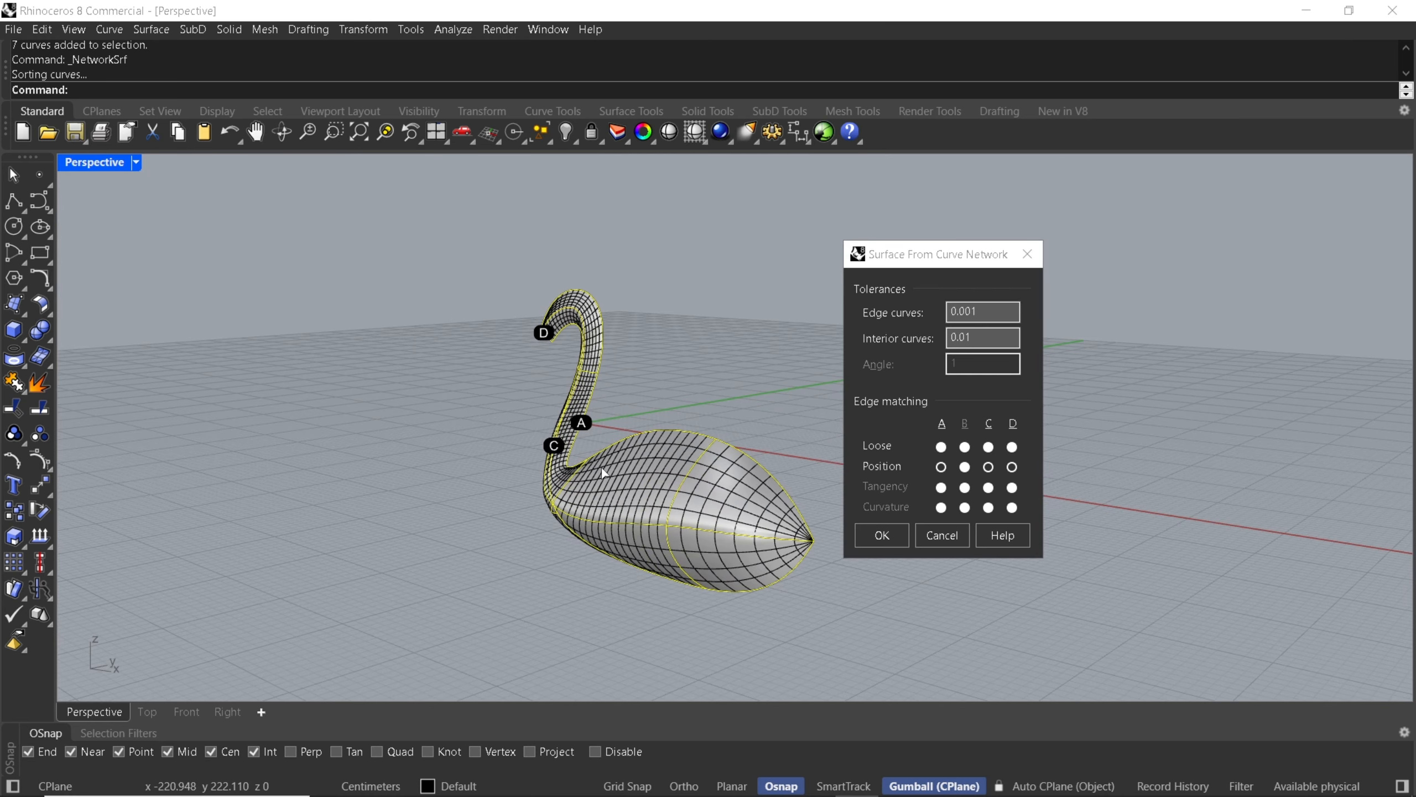
right_click_drag(670, 427, 591, 452)
right_click_drag(604, 531, 656, 483)
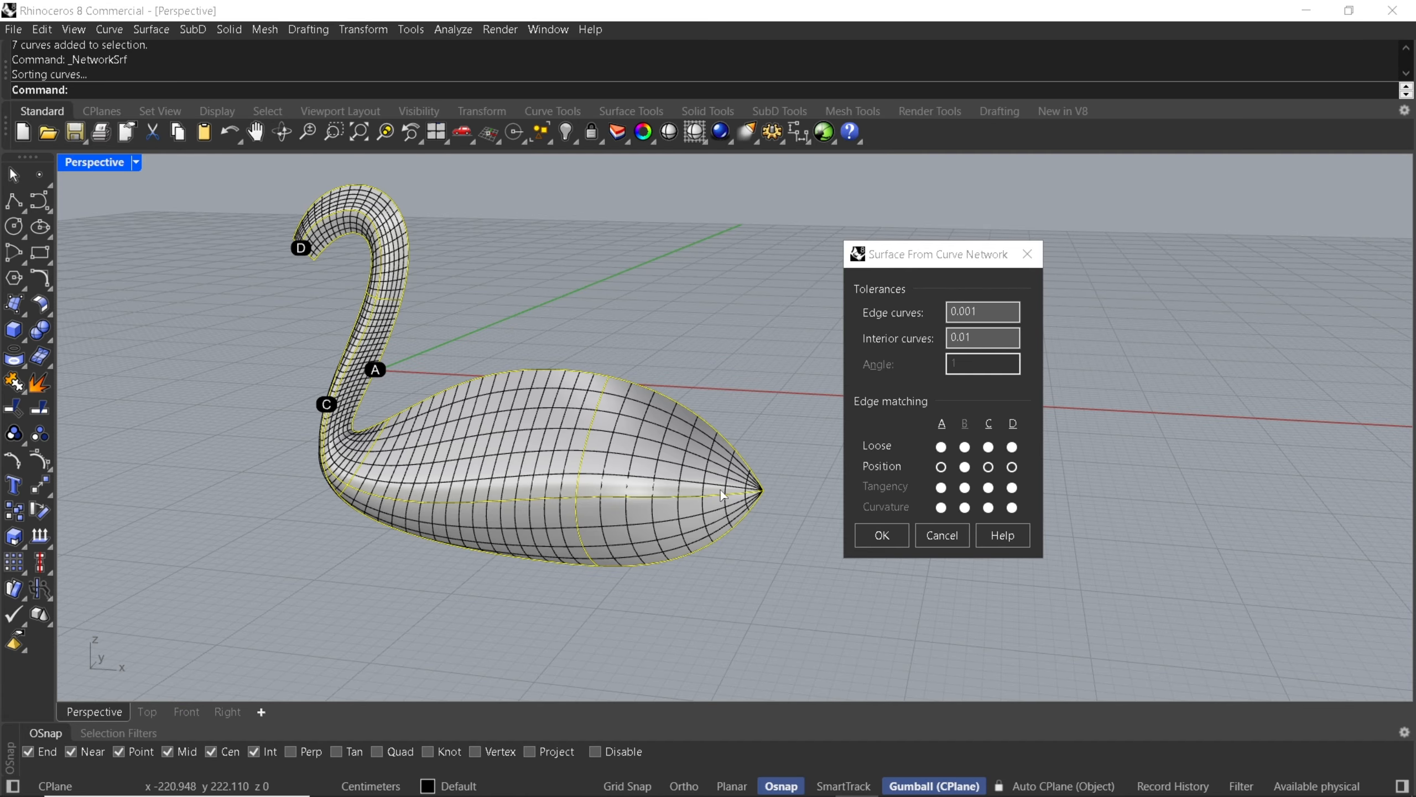
left_click(873, 540)
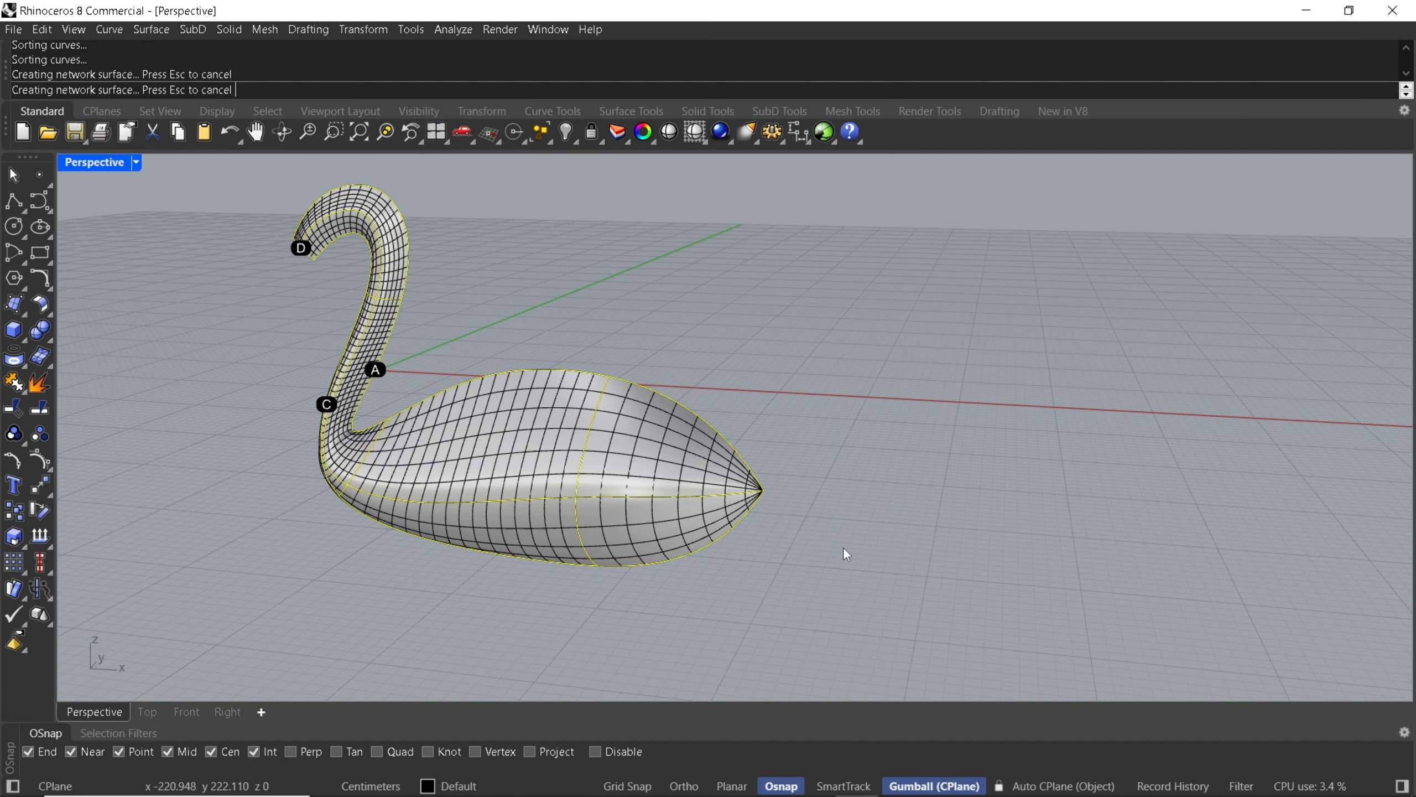
In the Top view, select the half-swan surface with all its curves and move them slightly in negative Y, away from the X axis.
right_click_drag(590, 526, 622, 517)
left_click(618, 514)
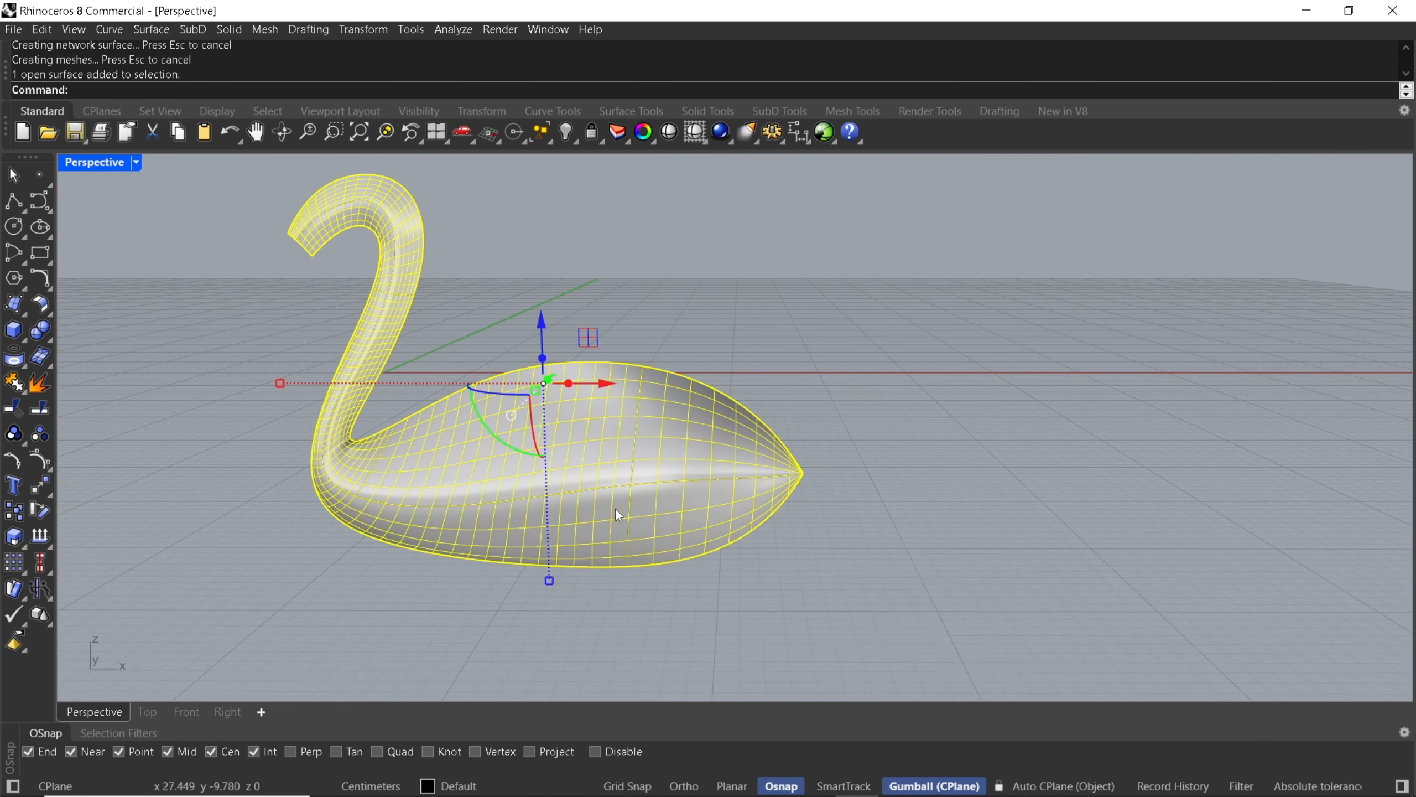
left_click(147, 711)
scroll(477, 502, "down", 5)
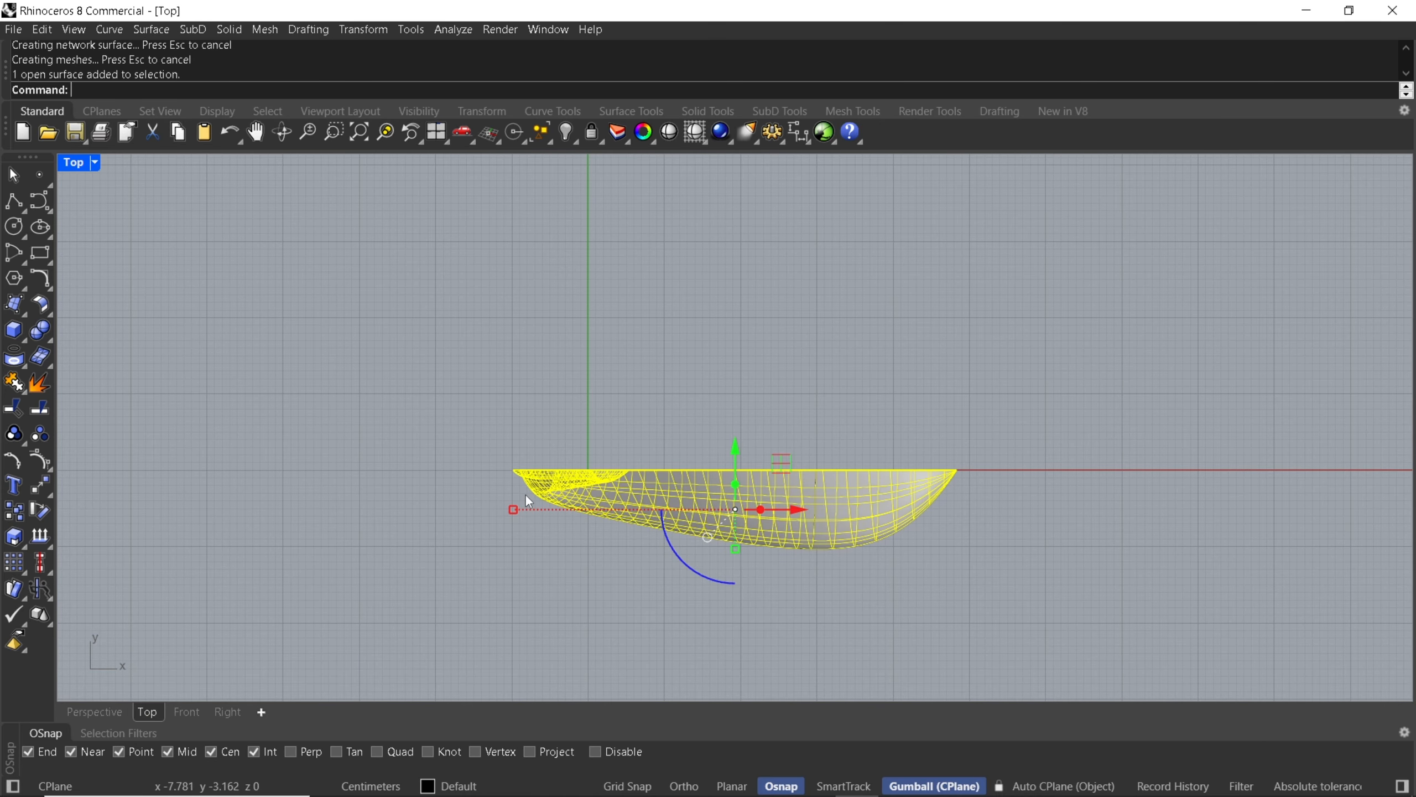
left_click_drag(1064, 614, 1065, 615)
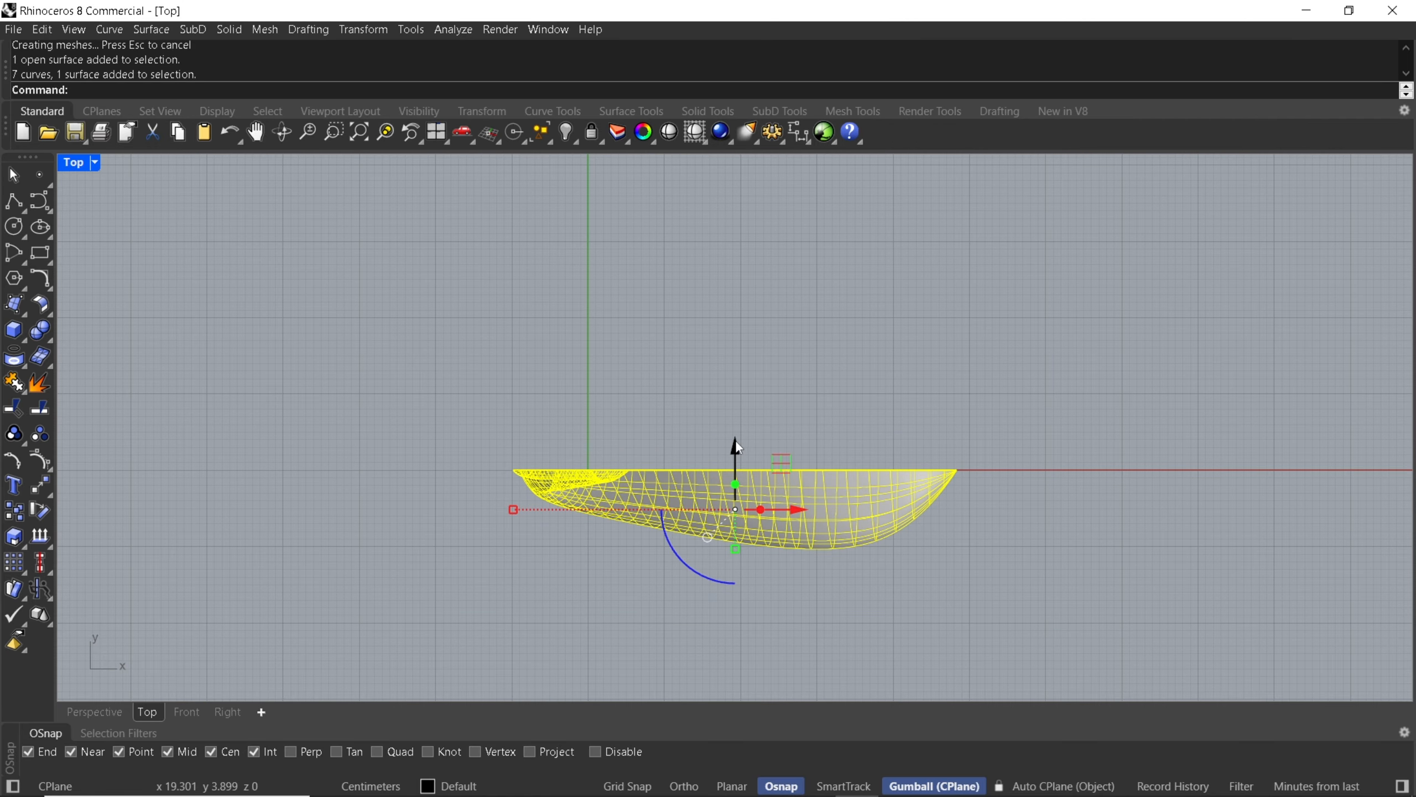
left_click_drag(736, 444, 735, 464)
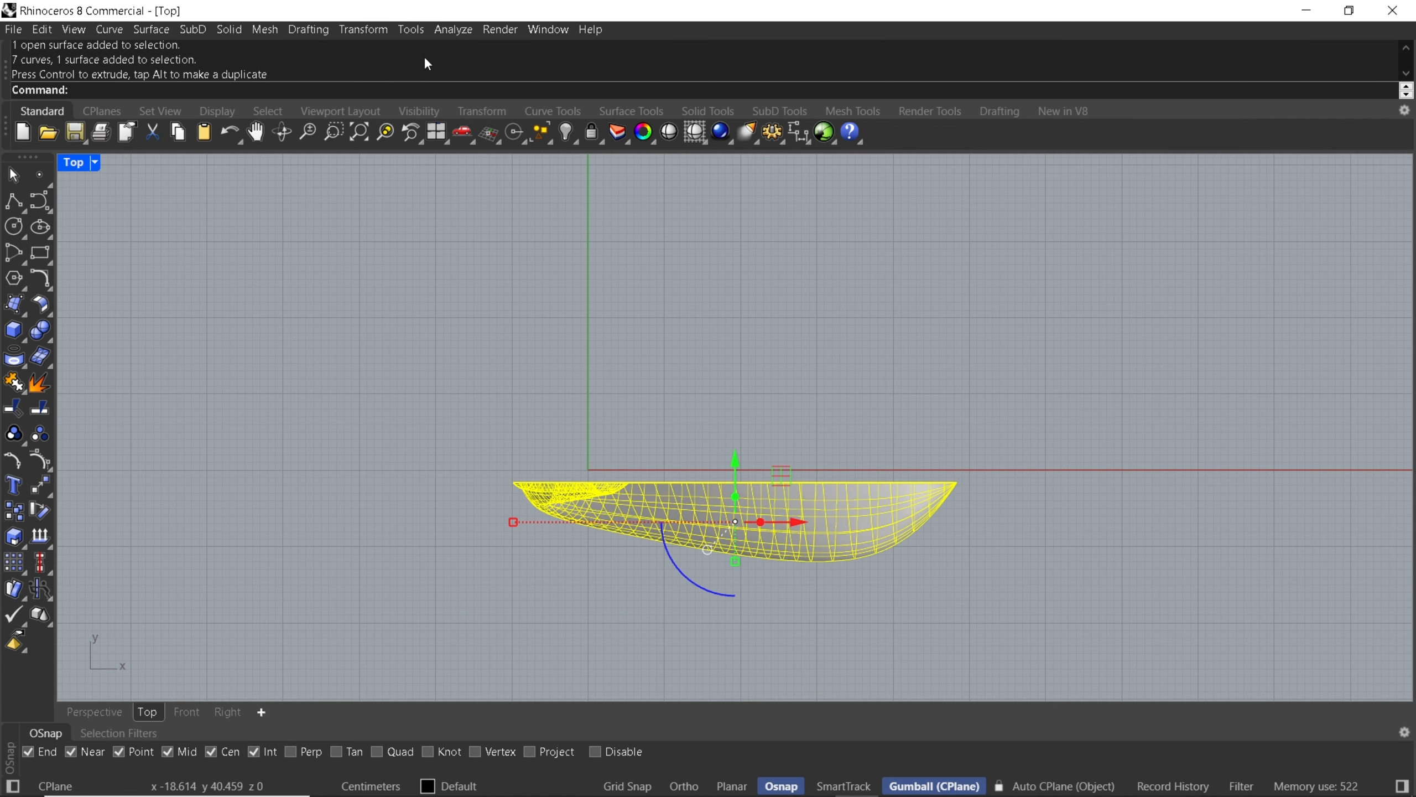
left_click(387, 33)
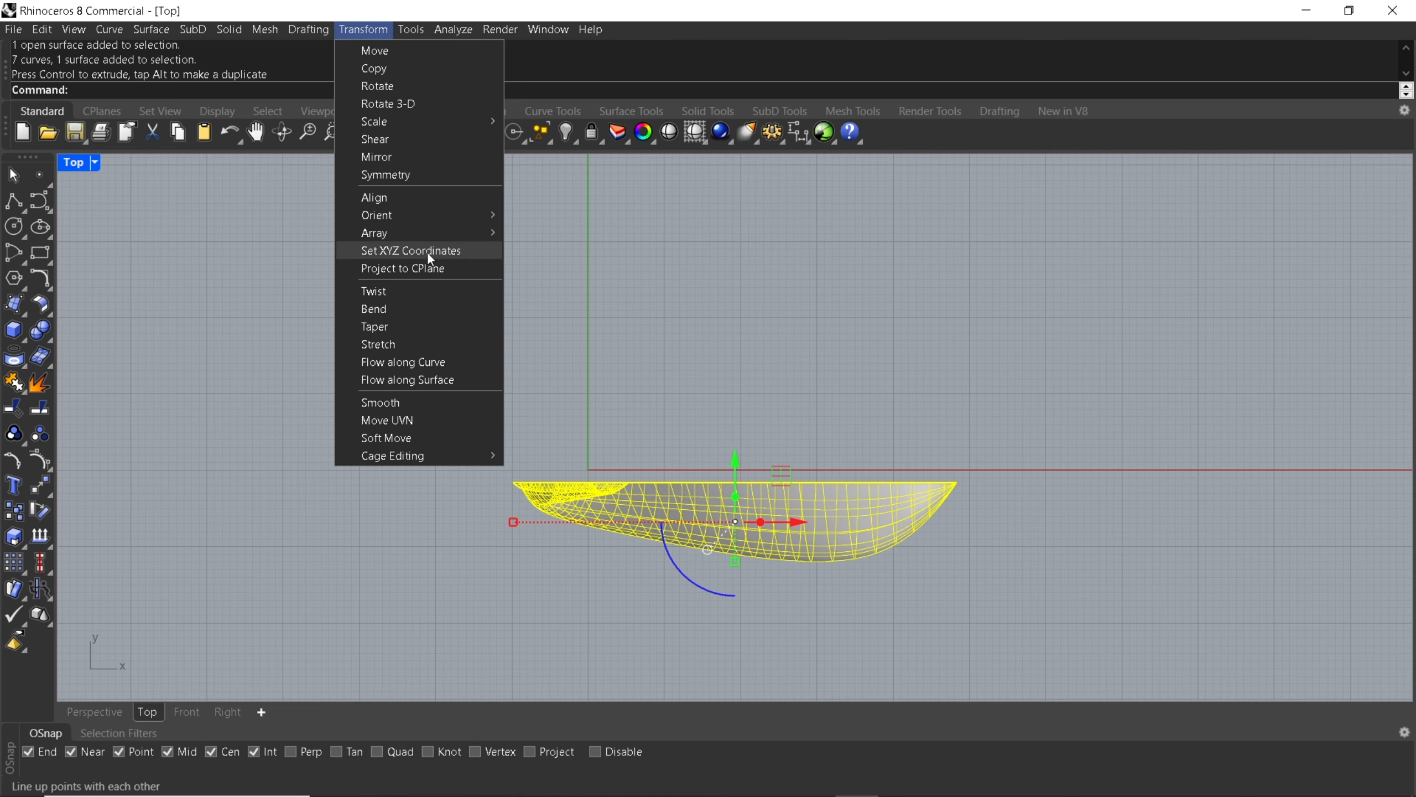
mouse_move(420, 240)
key("Escape")
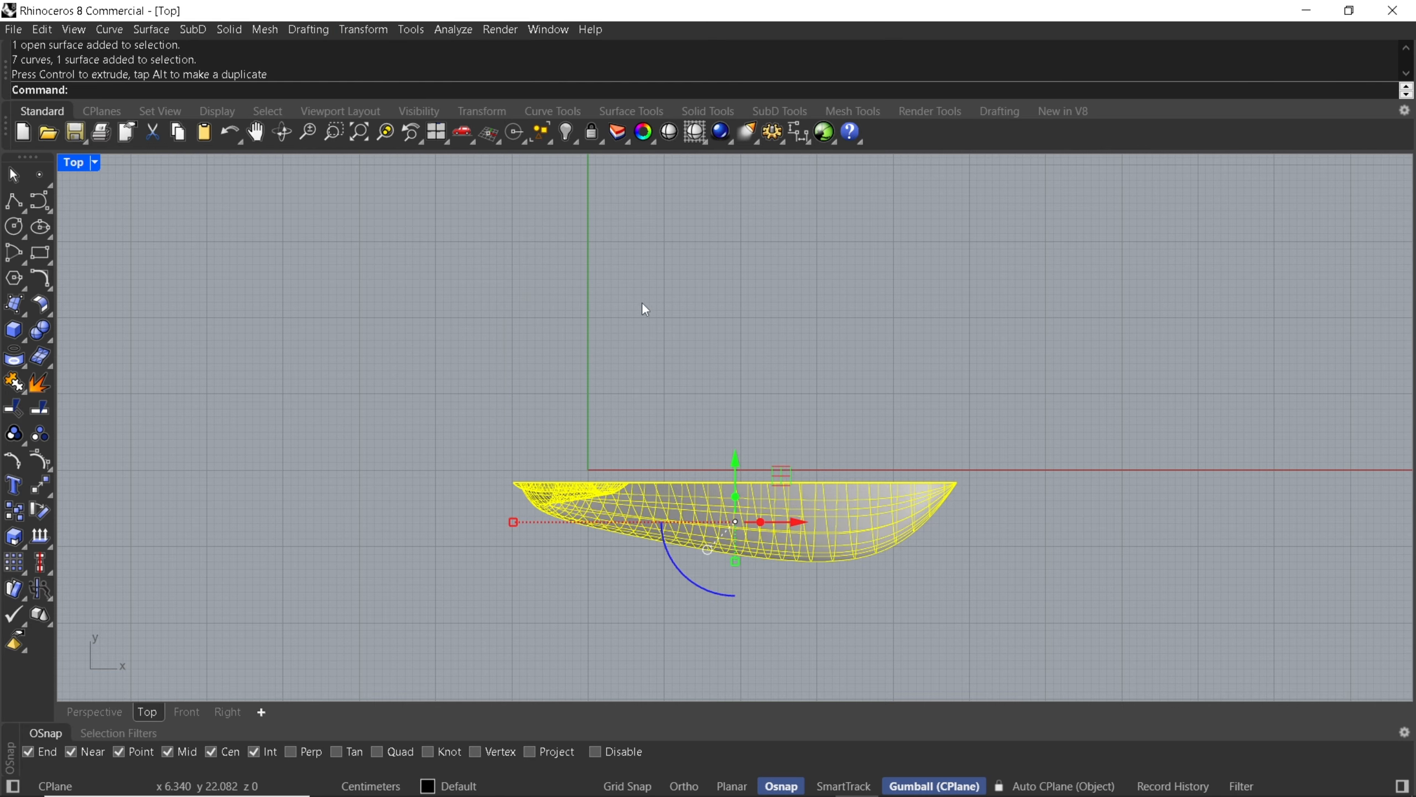
right_click(540, 374)
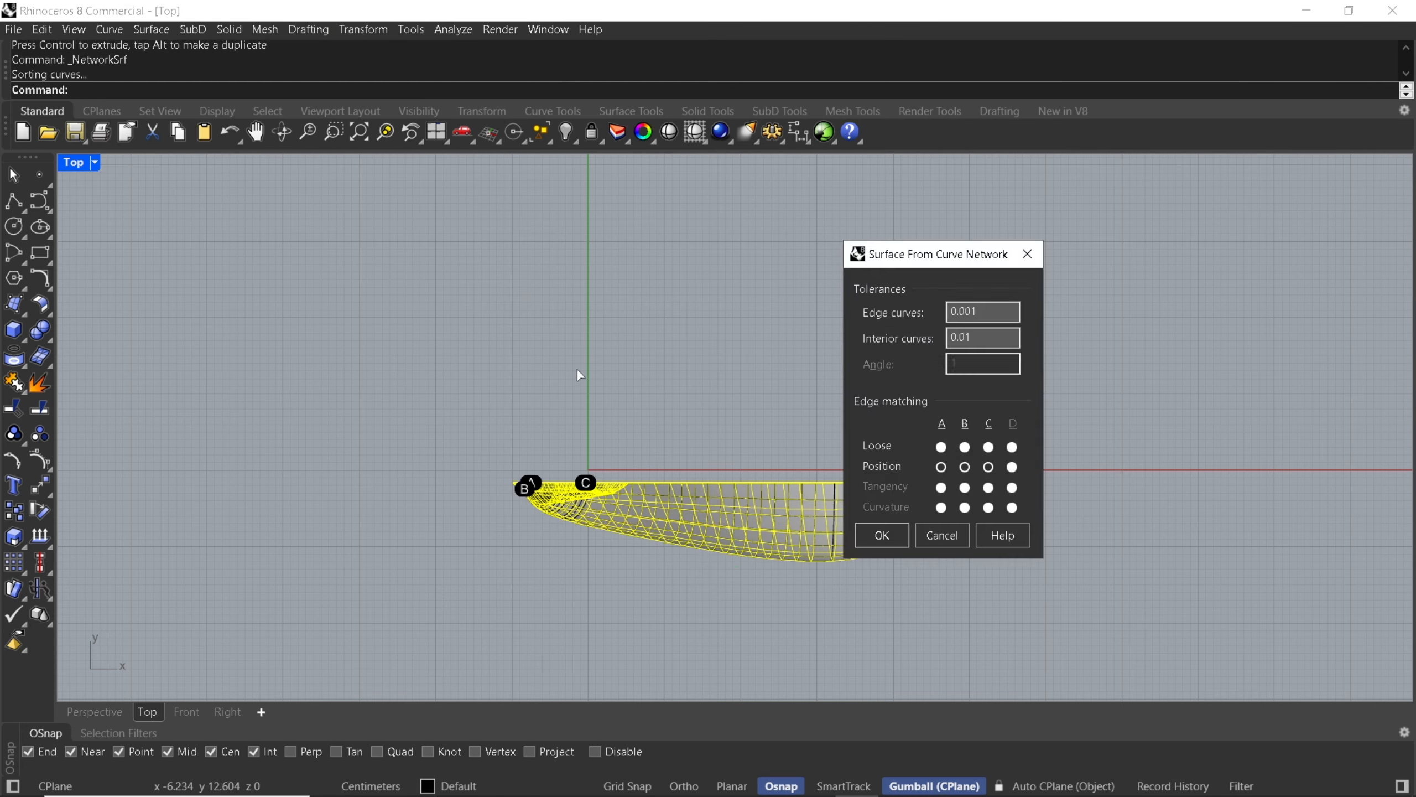
key("Return")
Mirror a copy of the half swan and its curves across the X axis, starting the mirror plane at 0.
left_click(380, 31)
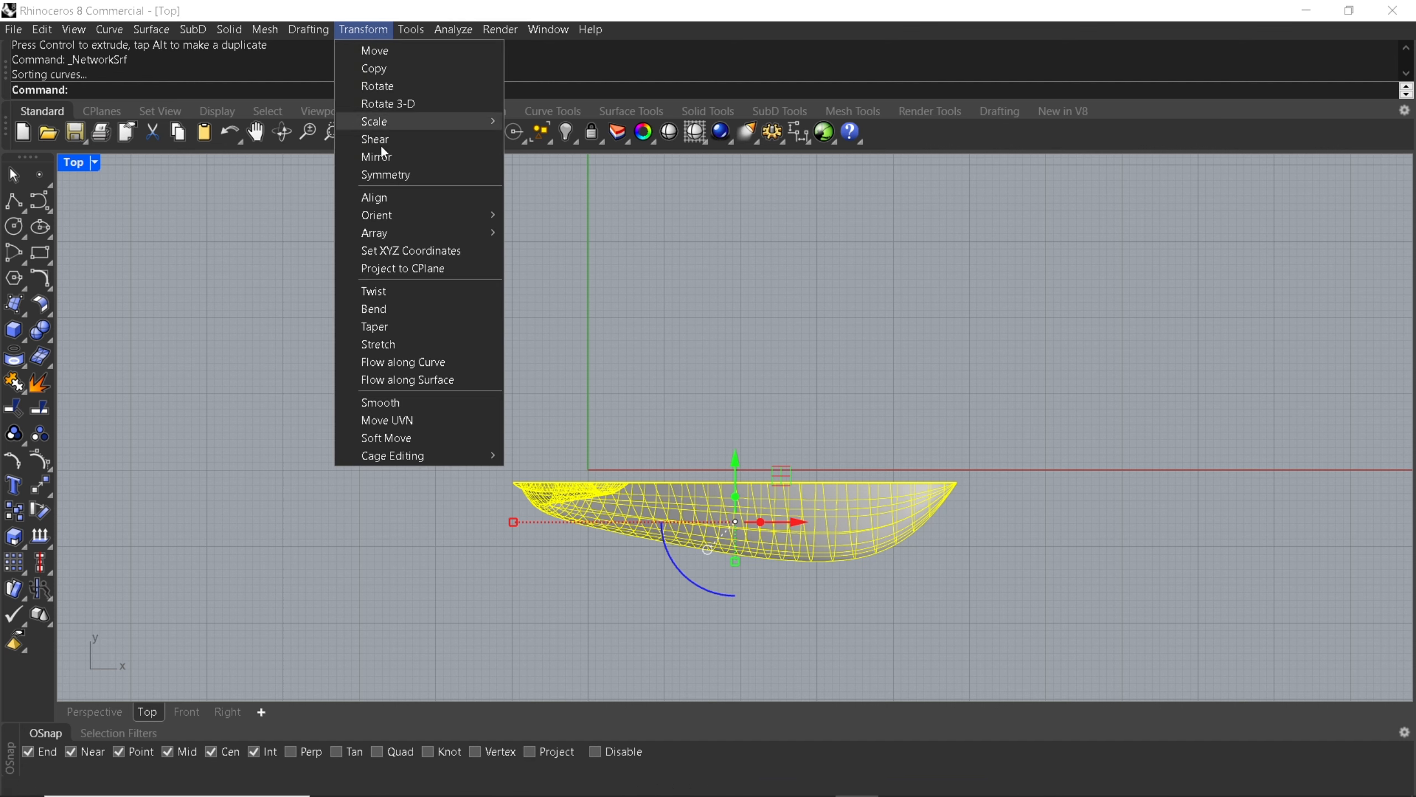
left_click(377, 157)
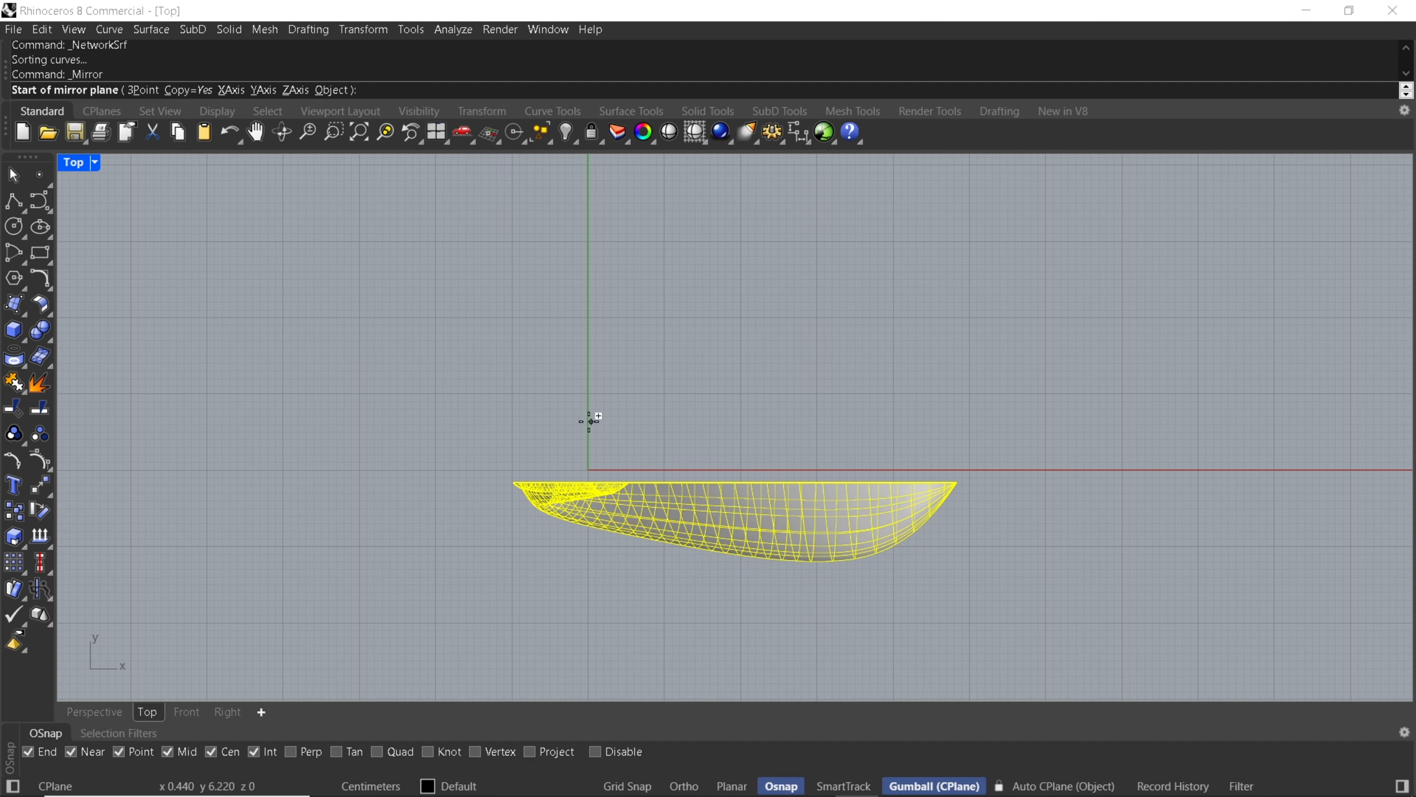
type("0")
key("Return")
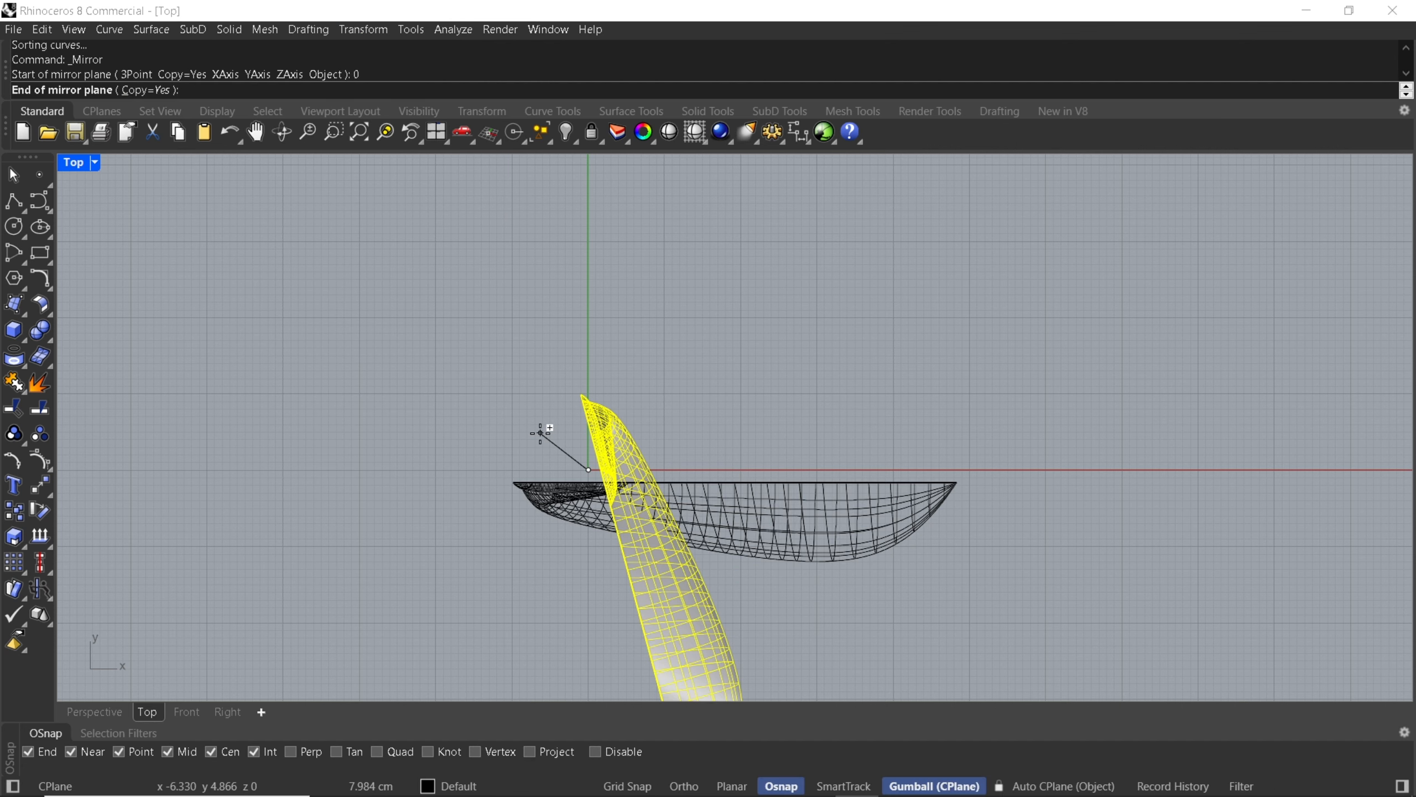
left_click(932, 448, "shift")
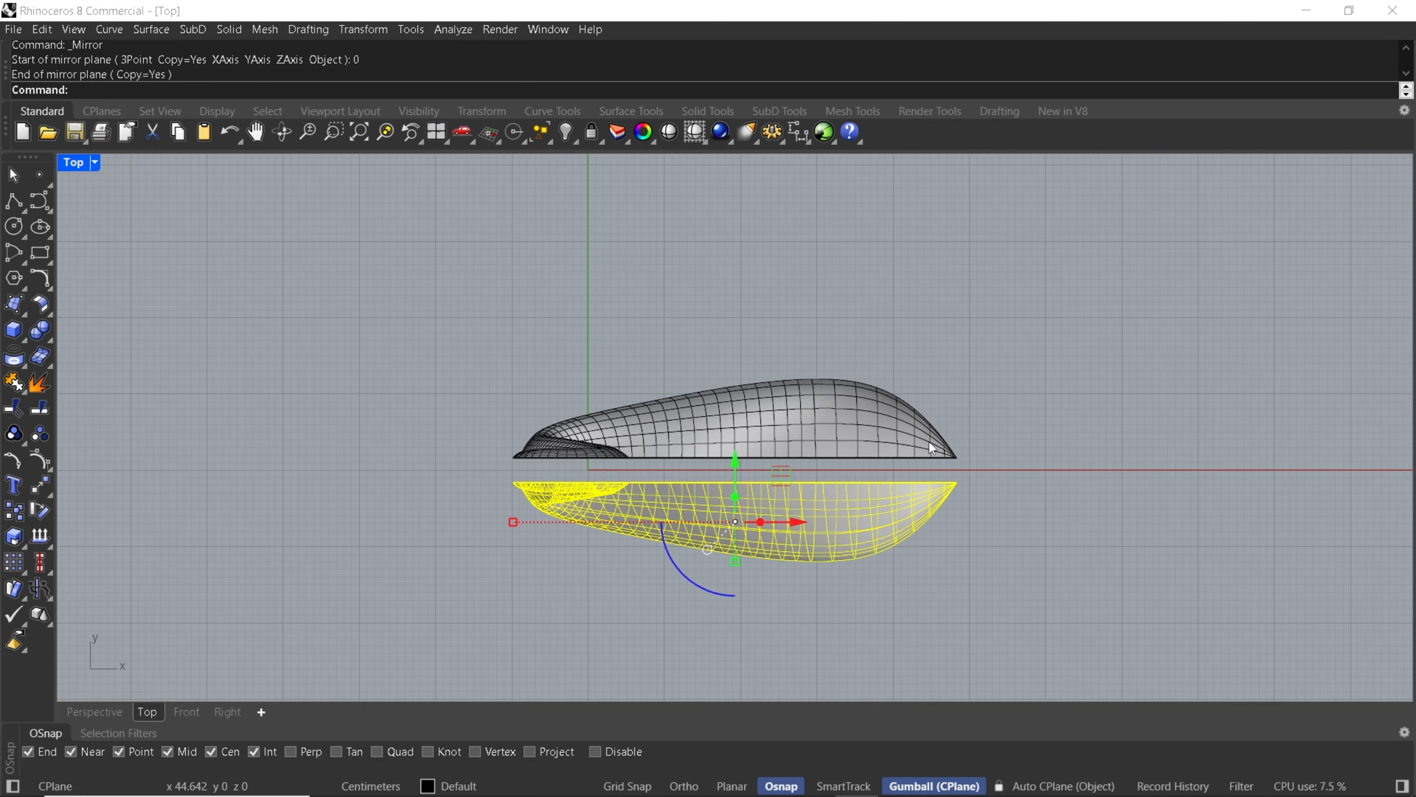
In the Perspective view, start a surface blend between the upper edges of the two swan halves.
left_click(113, 714)
left_click(304, 598)
right_click_drag(770, 404, 613, 366)
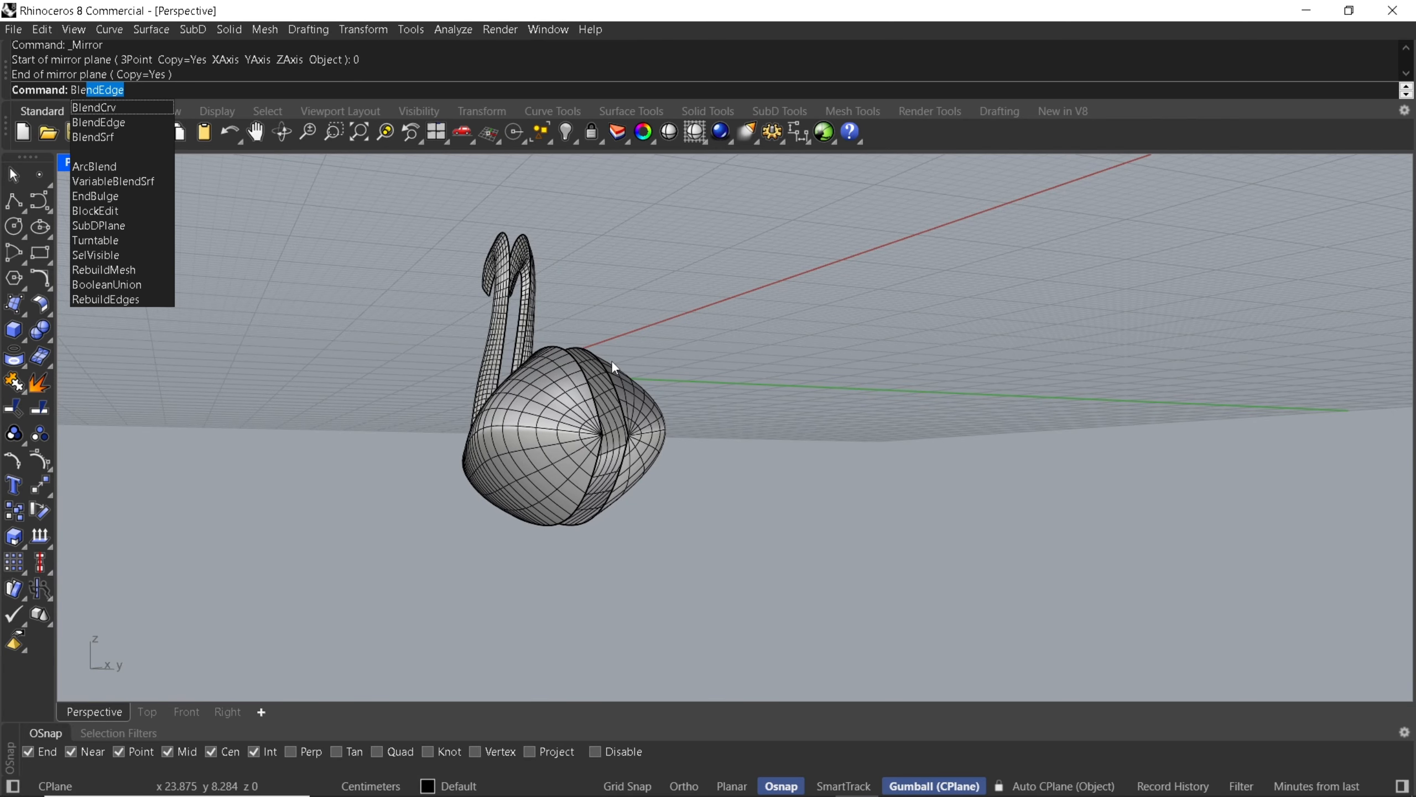
key("Down")
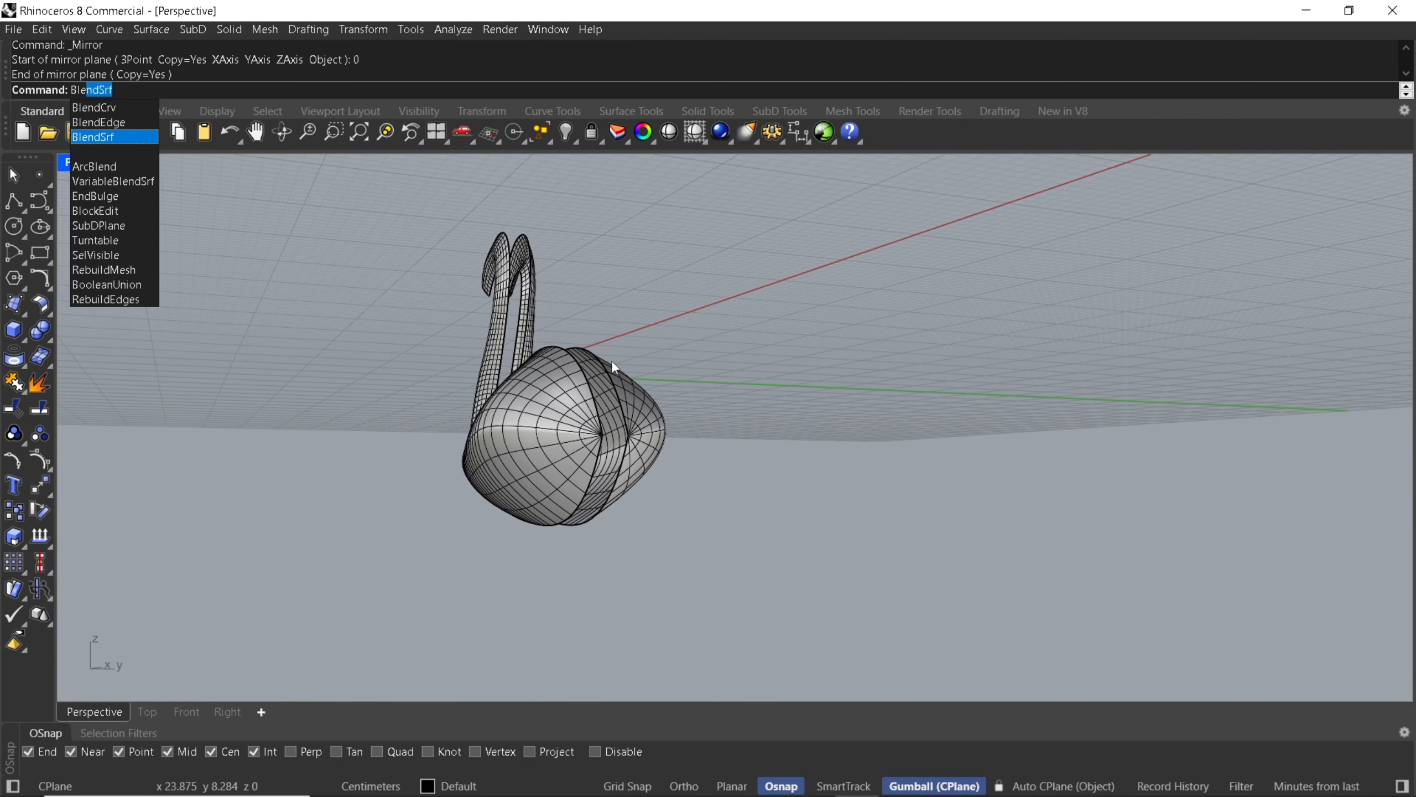
key("Return")
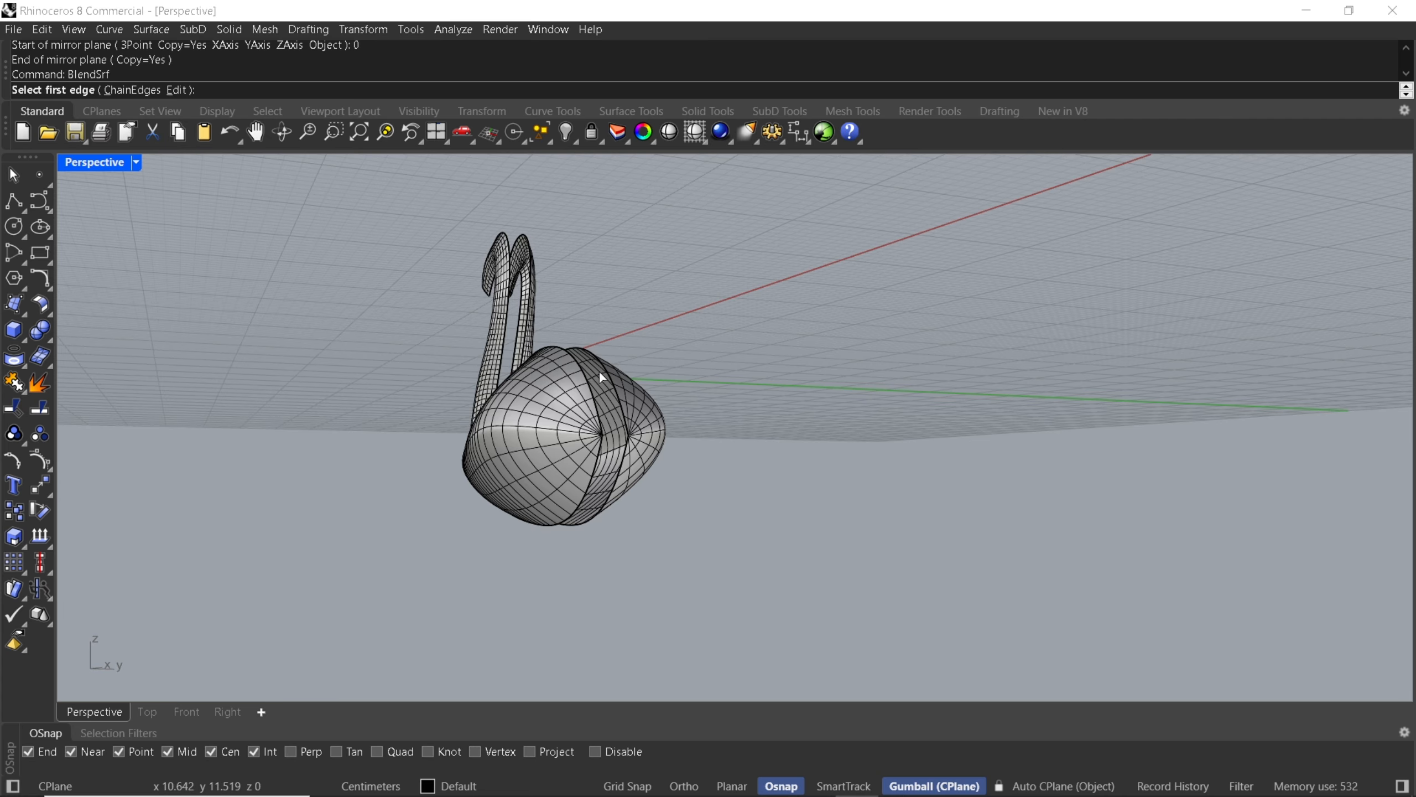
right_click_drag(598, 371, 636, 379)
left_click(586, 387)
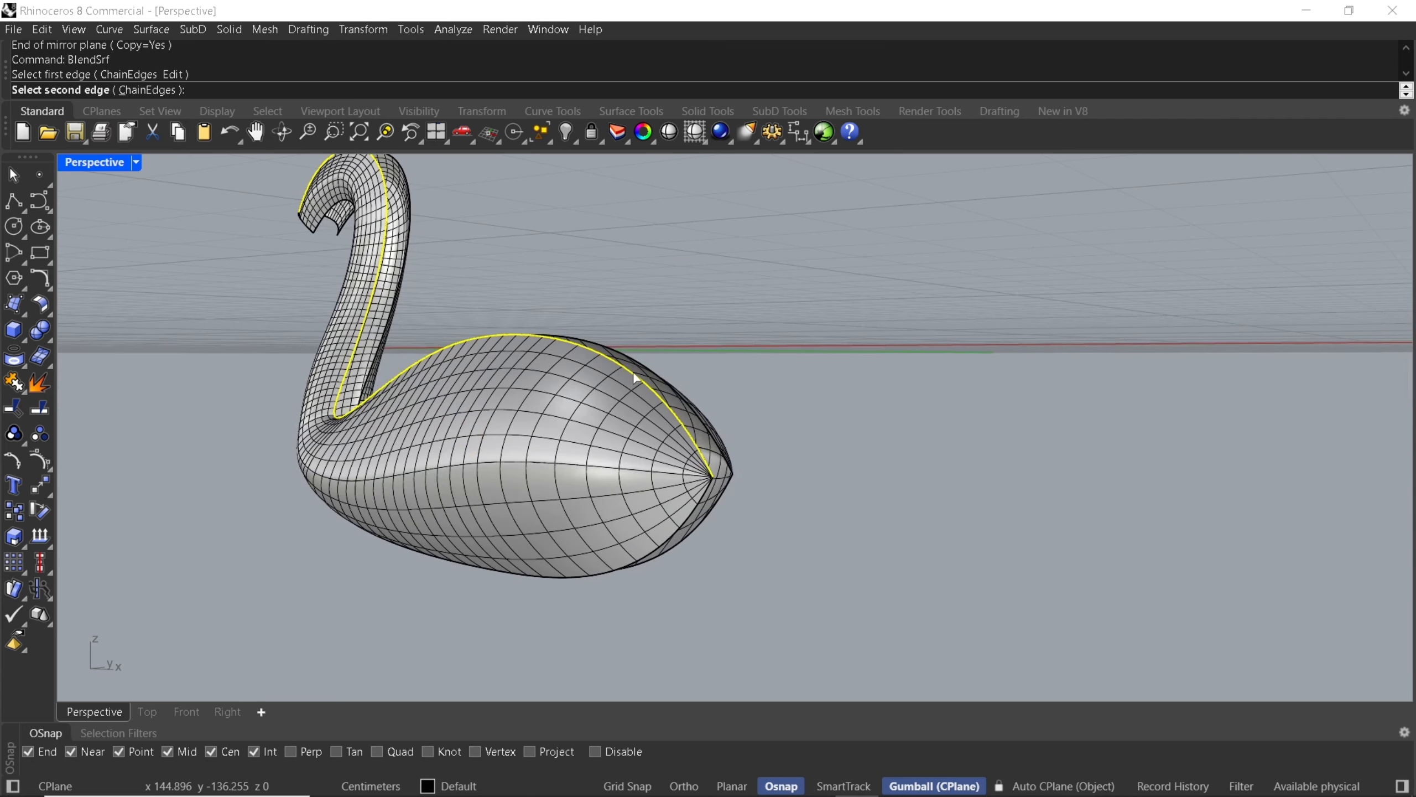
left_click(638, 358)
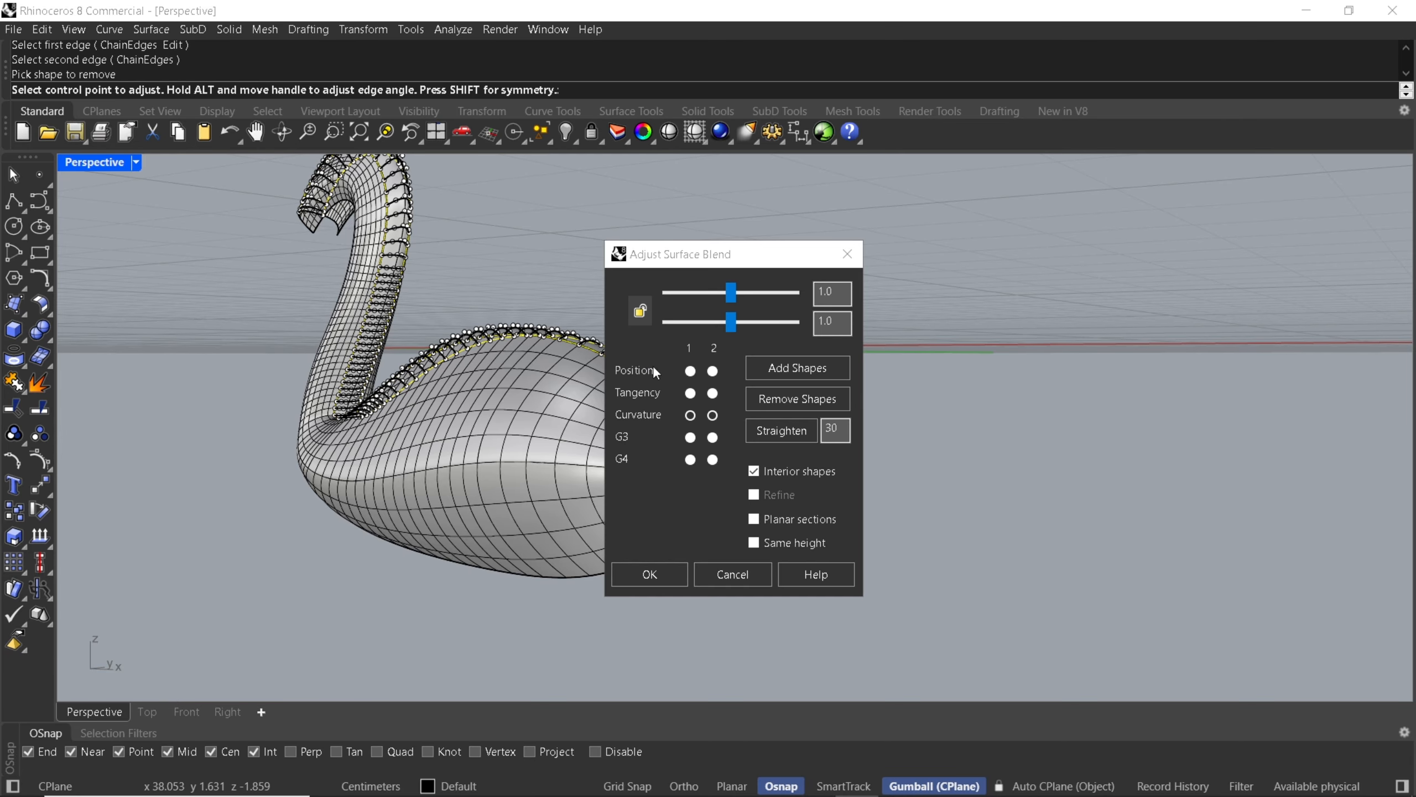
left_click_drag(708, 257, 948, 265)
right_click_drag(588, 289, 482, 369)
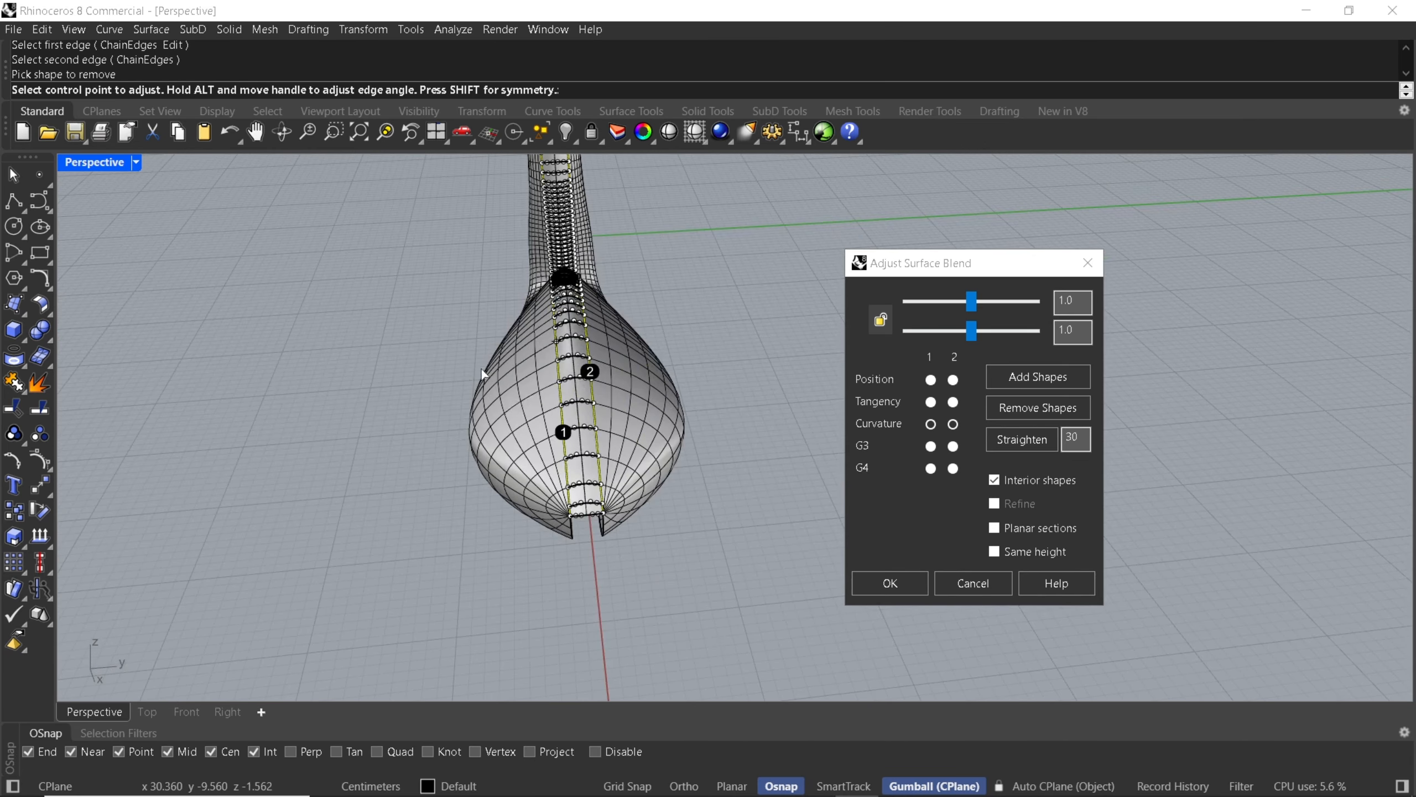
scroll(587, 432, "up", 7)
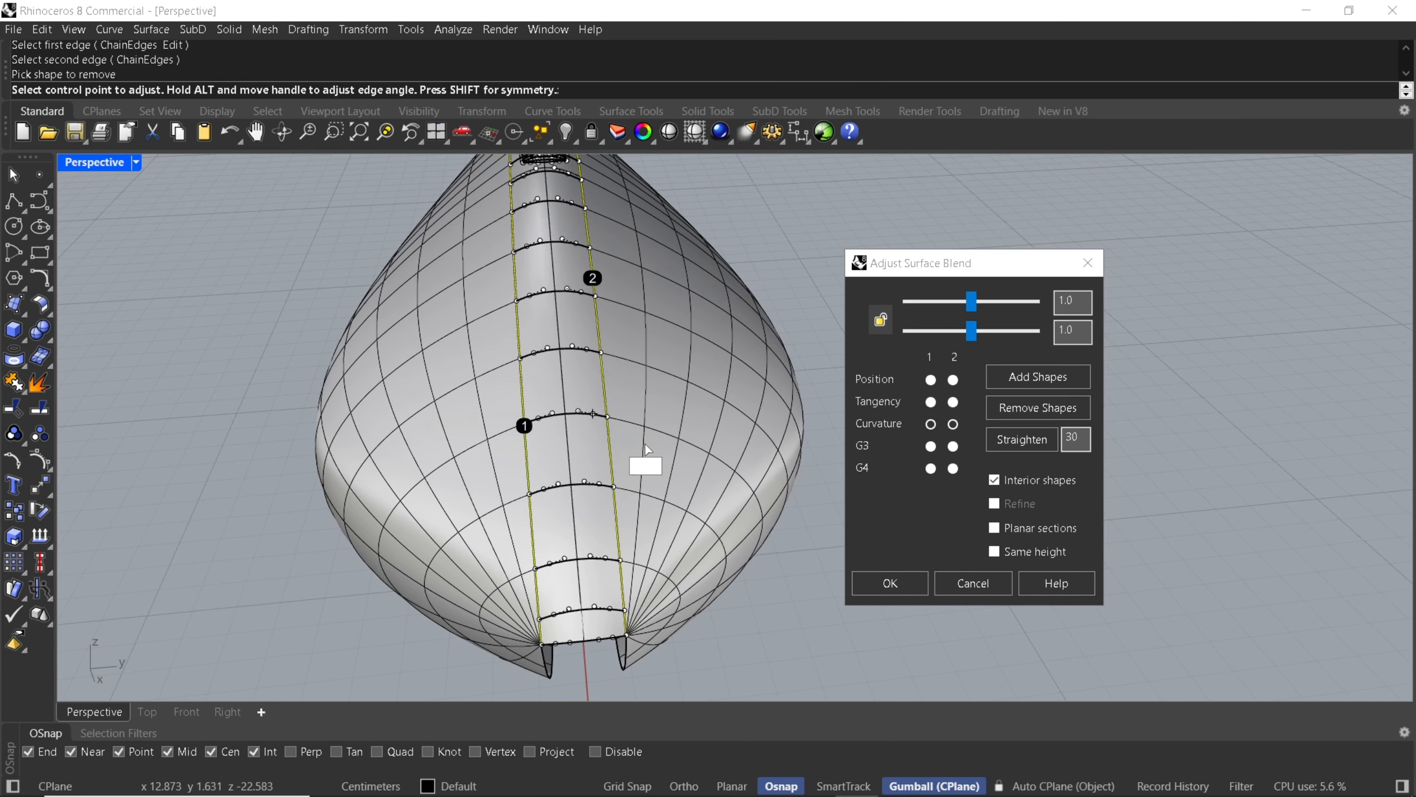
Try Position, Tangency and G3 continuity on both edges of the upper surface blend.
left_click(930, 381)
left_click(953, 380)
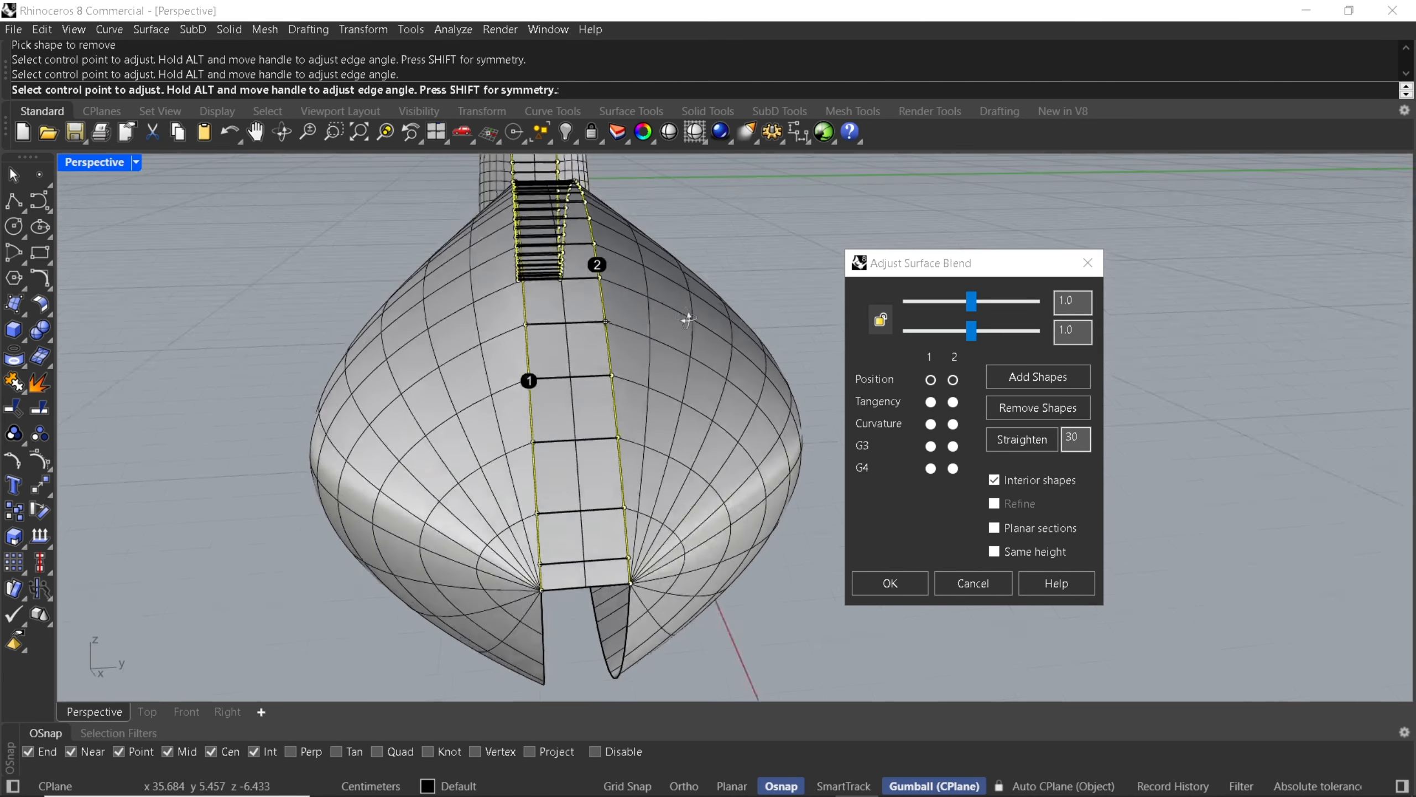
right_click_drag(688, 320, 692, 291)
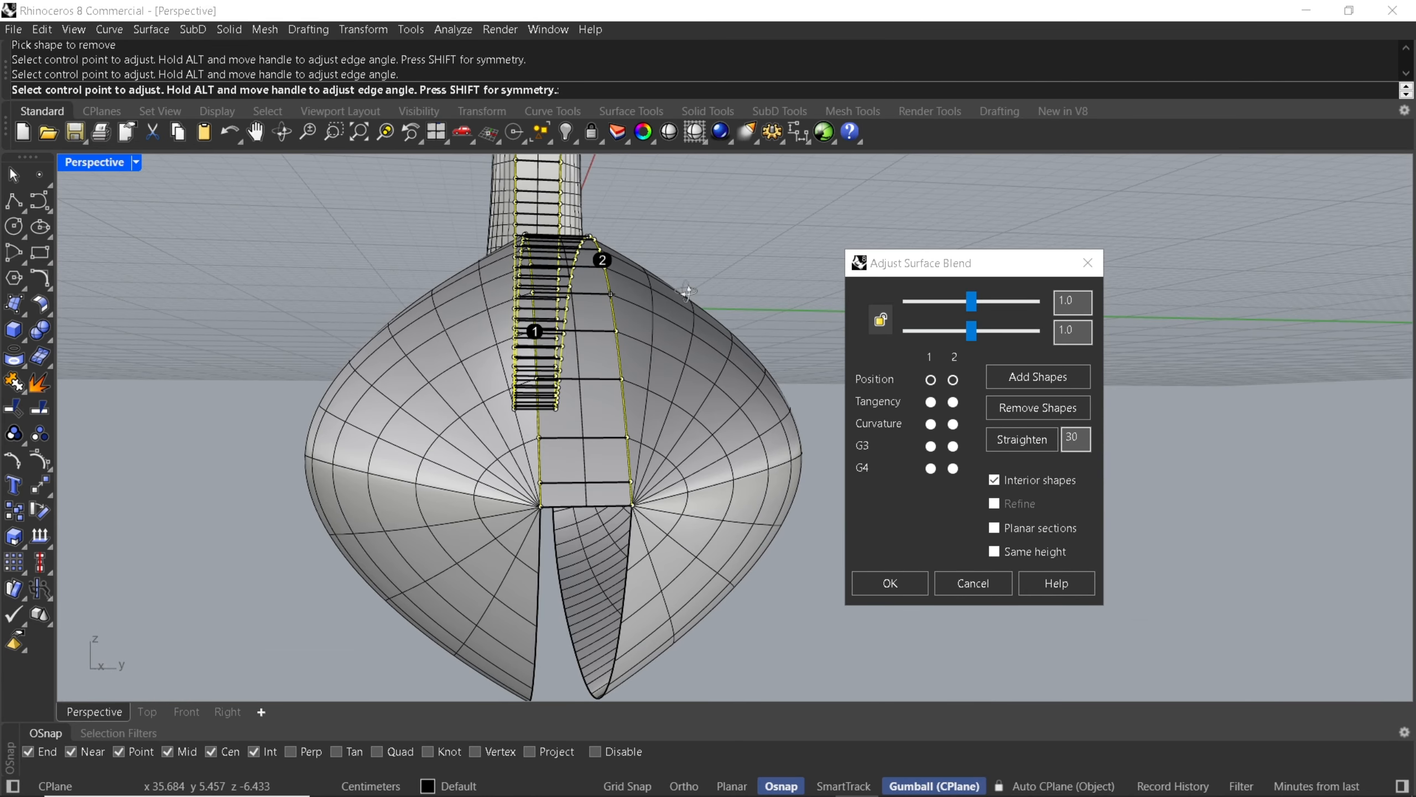
left_click(931, 403)
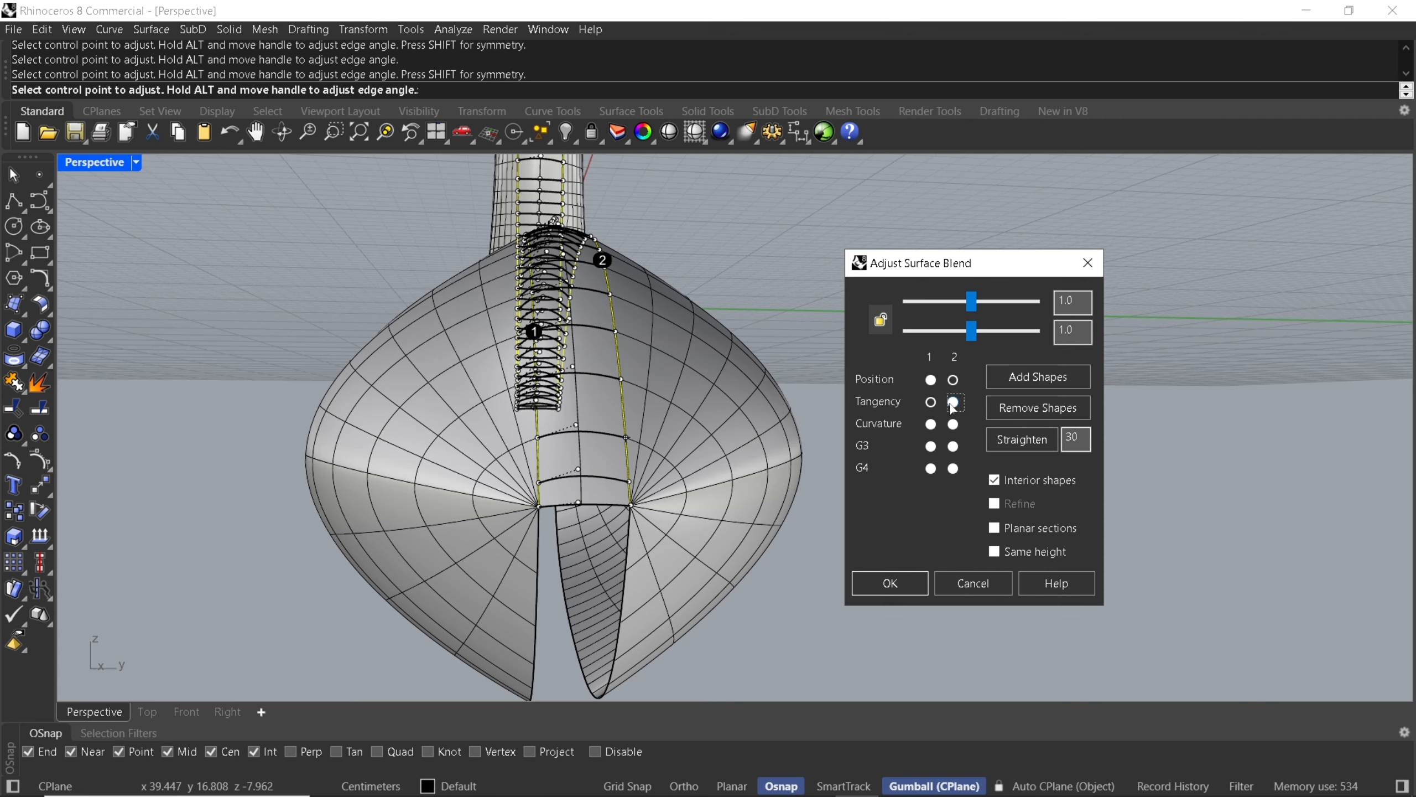
left_click(952, 402)
left_click(931, 446)
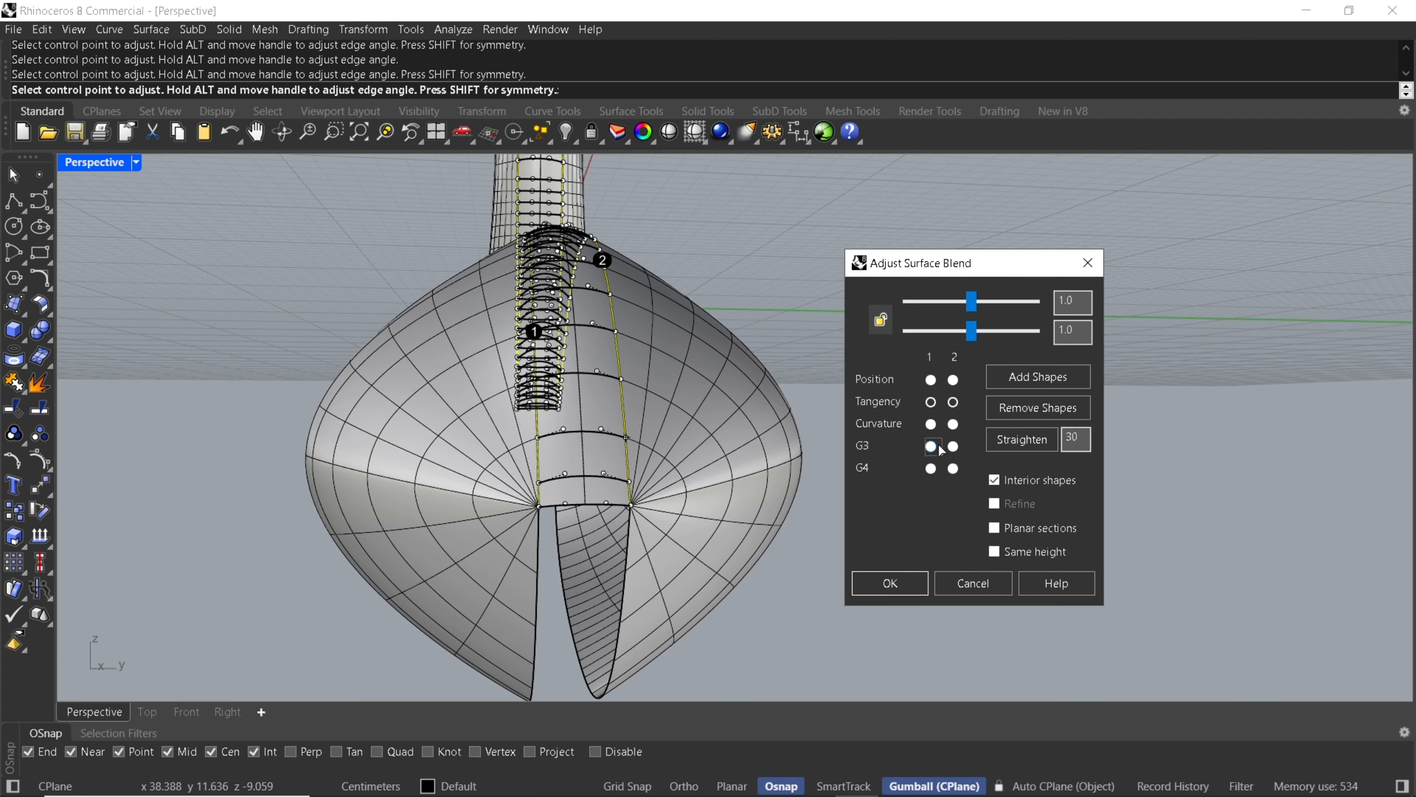
left_click(953, 446)
scroll(576, 476, "up", 8)
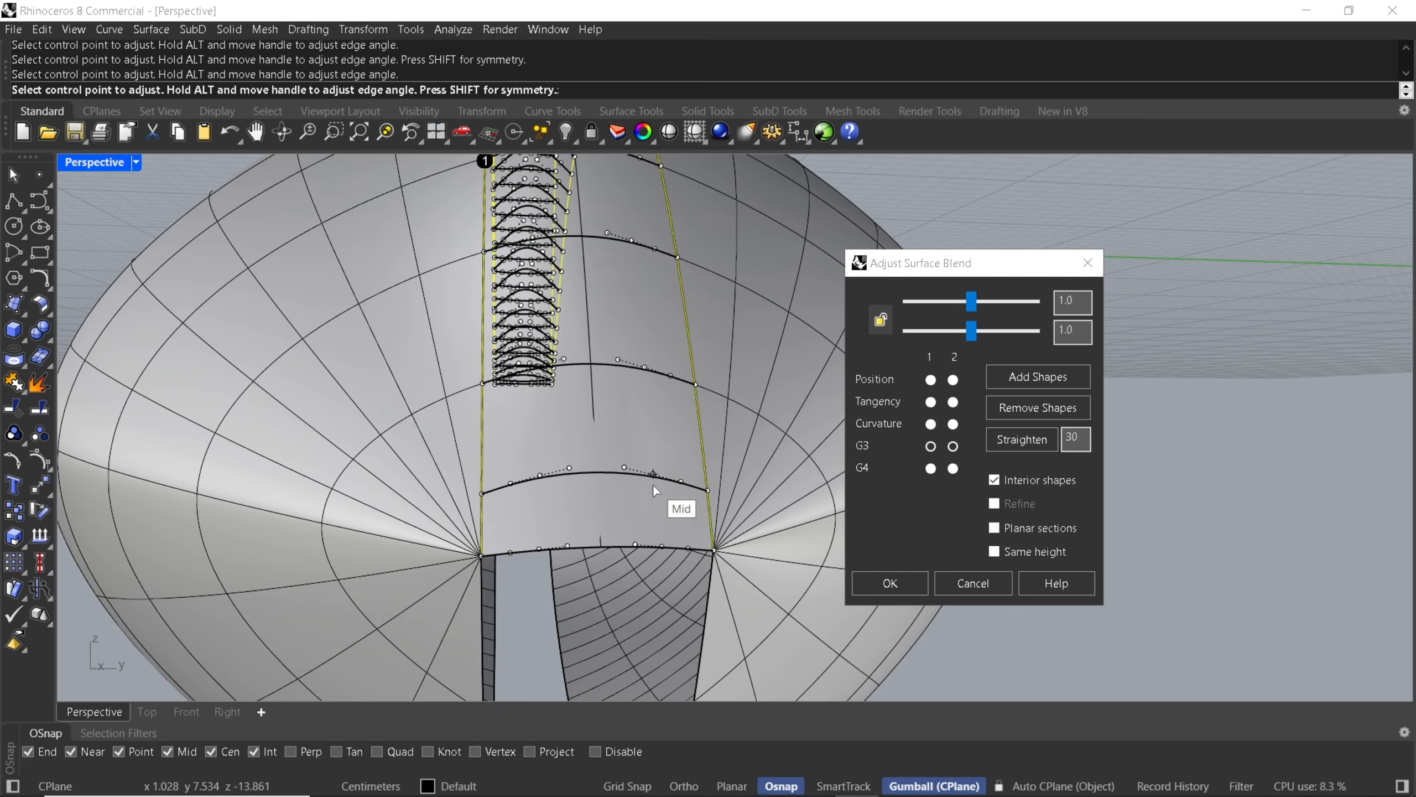
Set both edges of the upper blend to Tangency continuity and create the blend surface.
left_click(931, 402)
left_click(954, 403)
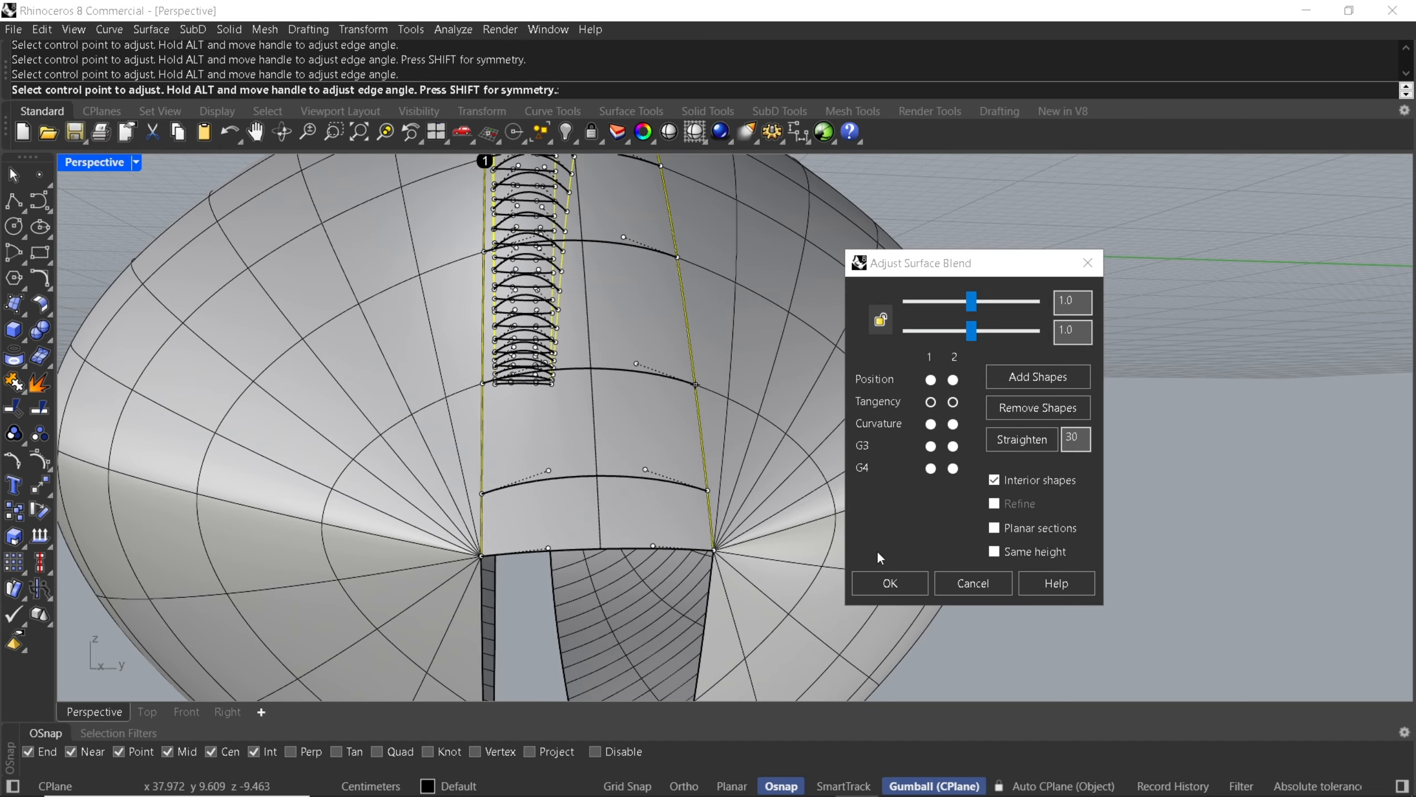
left_click(888, 581)
scroll(660, 365, "down", 11)
Create a tangent blend surface between the lower edges of the two swan halves.
right_click(681, 371)
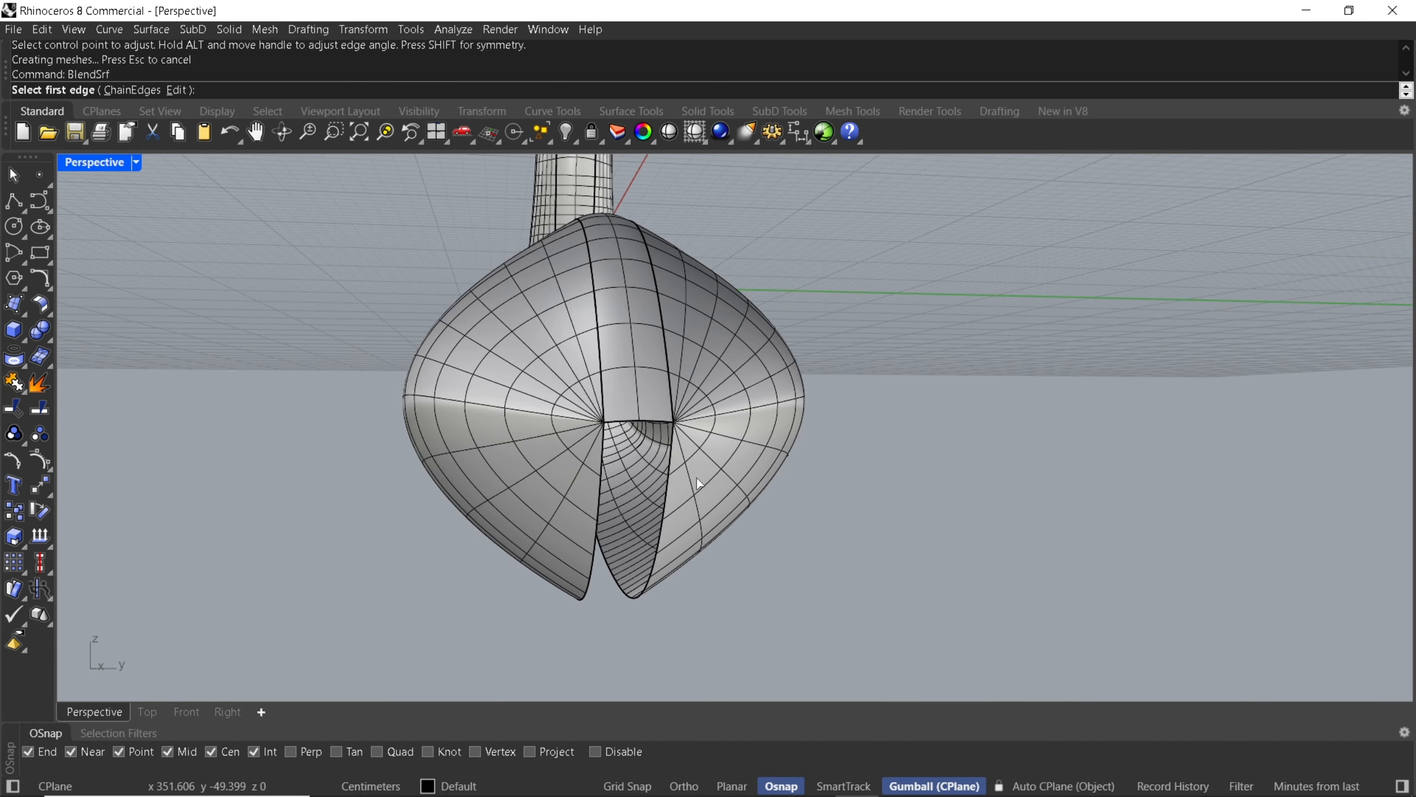
left_click(662, 511)
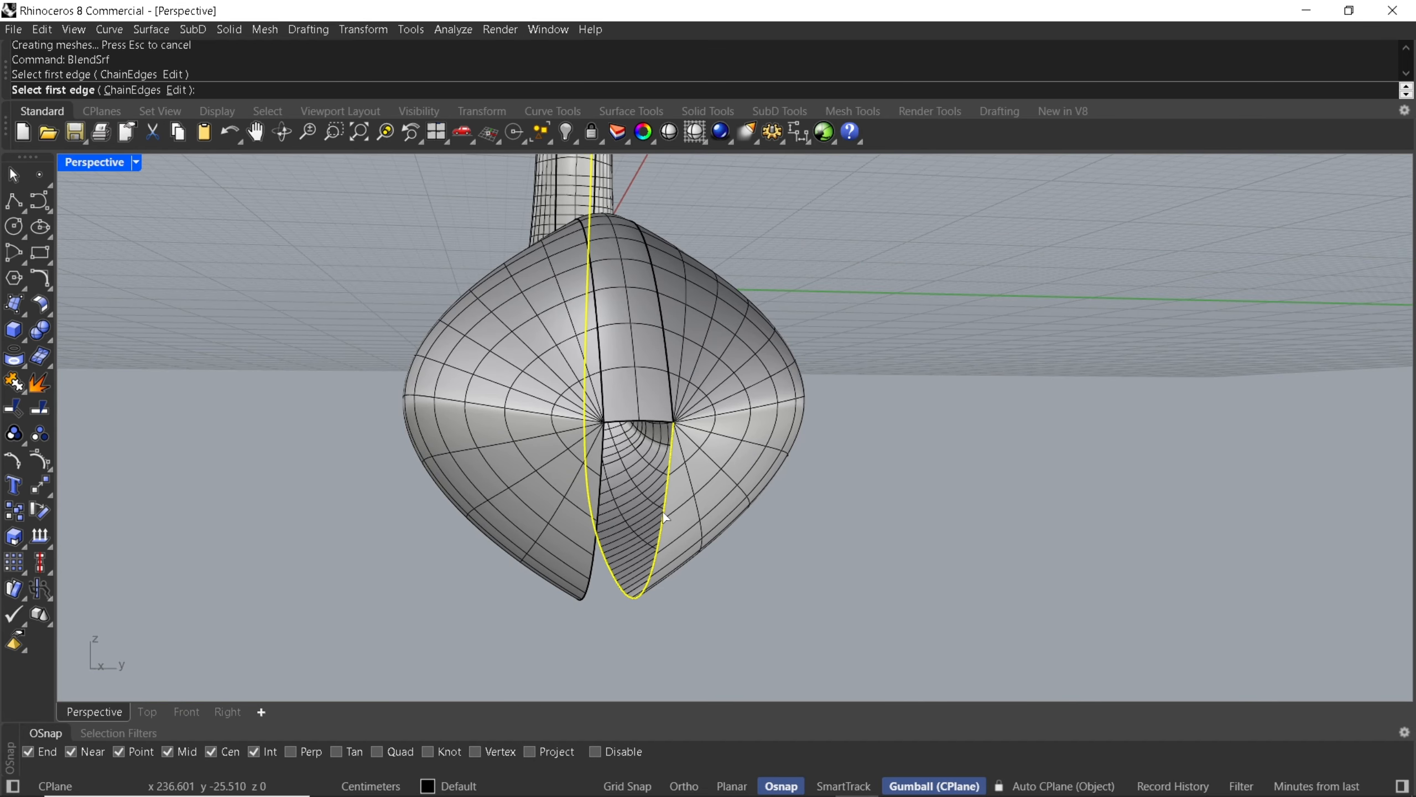
left_click(591, 578)
left_click(889, 582)
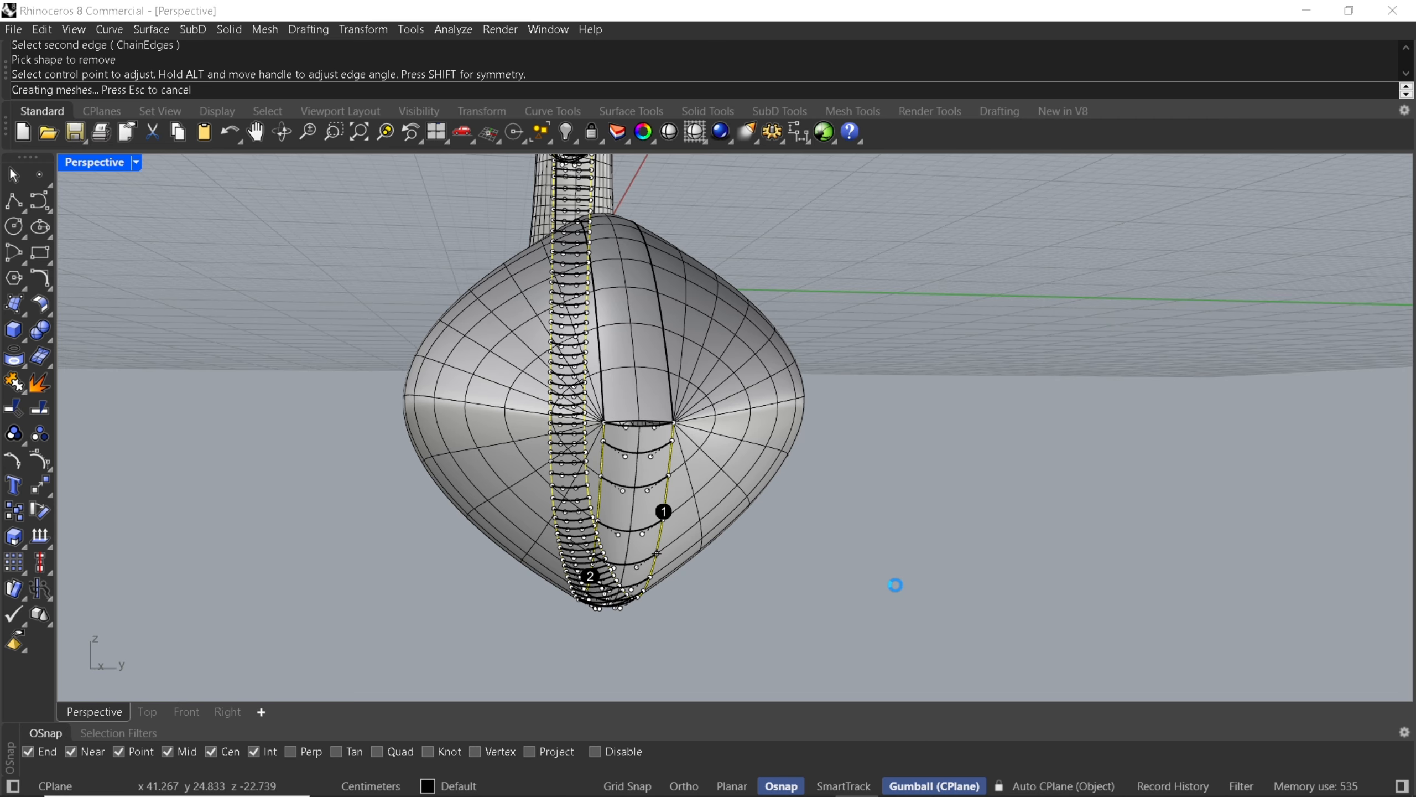
Close the small opening at the tail tip with a tangent blend between the ends of the upper and lower blends.
scroll(636, 421, "up", 5)
right_click(637, 422)
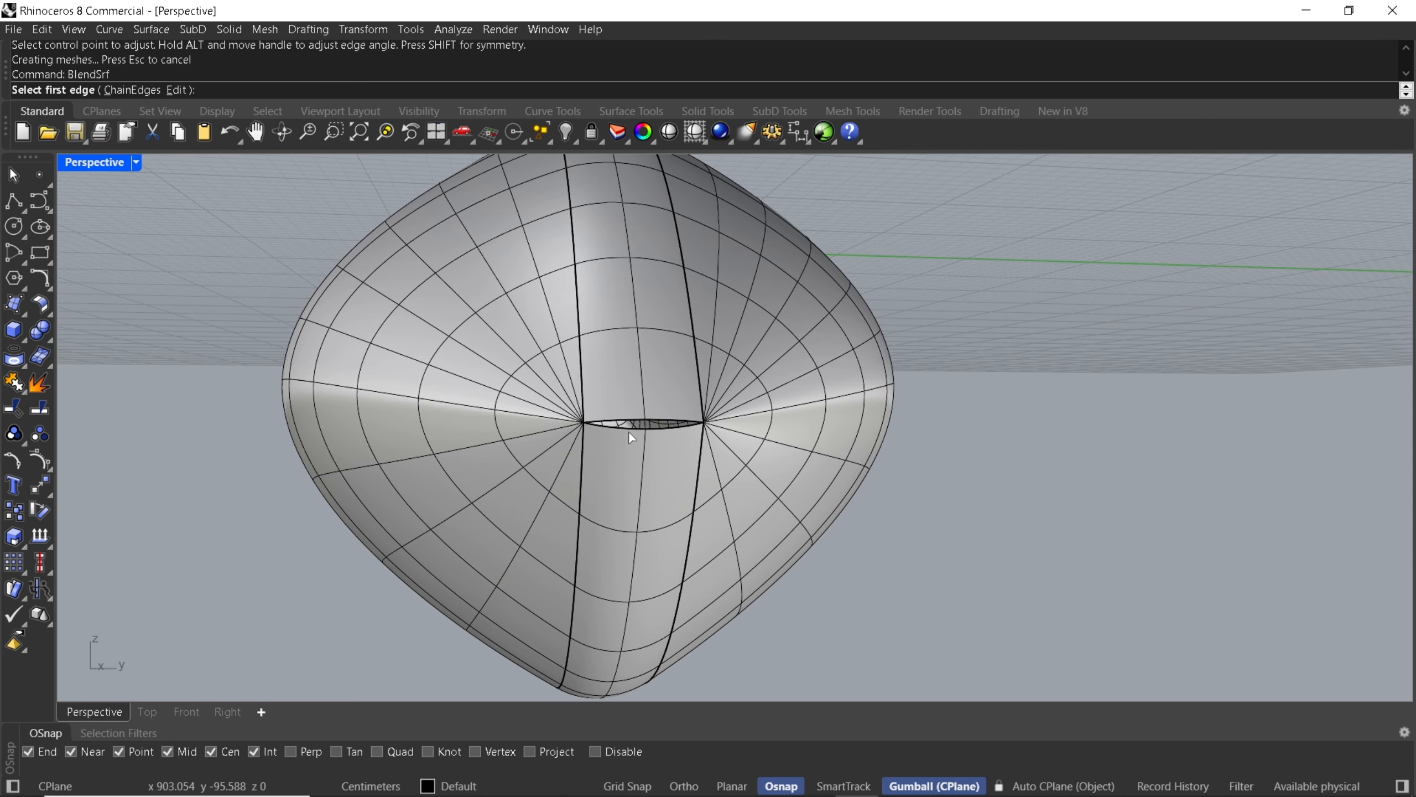
left_click(628, 430)
left_click(626, 421)
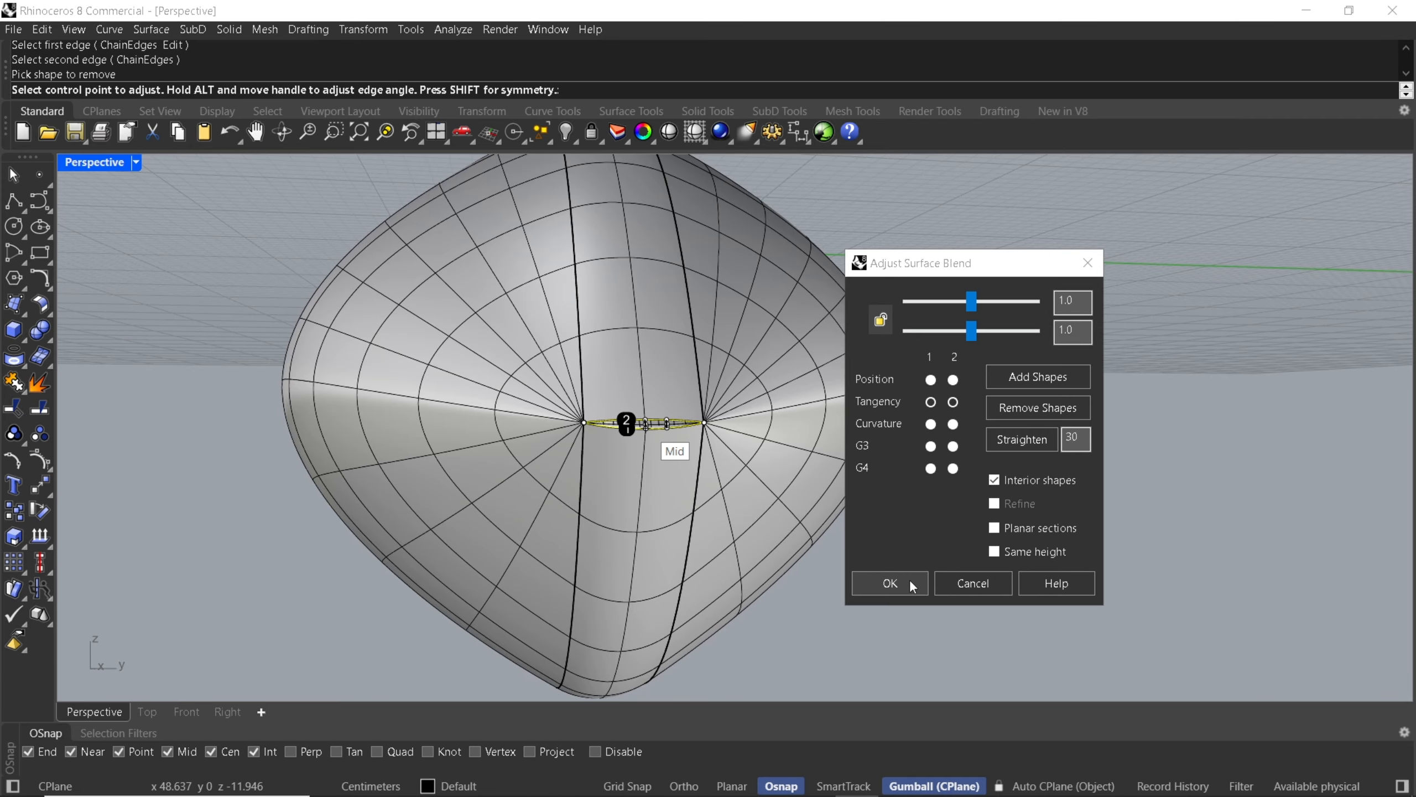
left_click(903, 578)
Examine the closed tail and the whole swan from several sides, also in Rendered display mode.
scroll(947, 456, "down", 3)
right_click_drag(947, 455, 1054, 467)
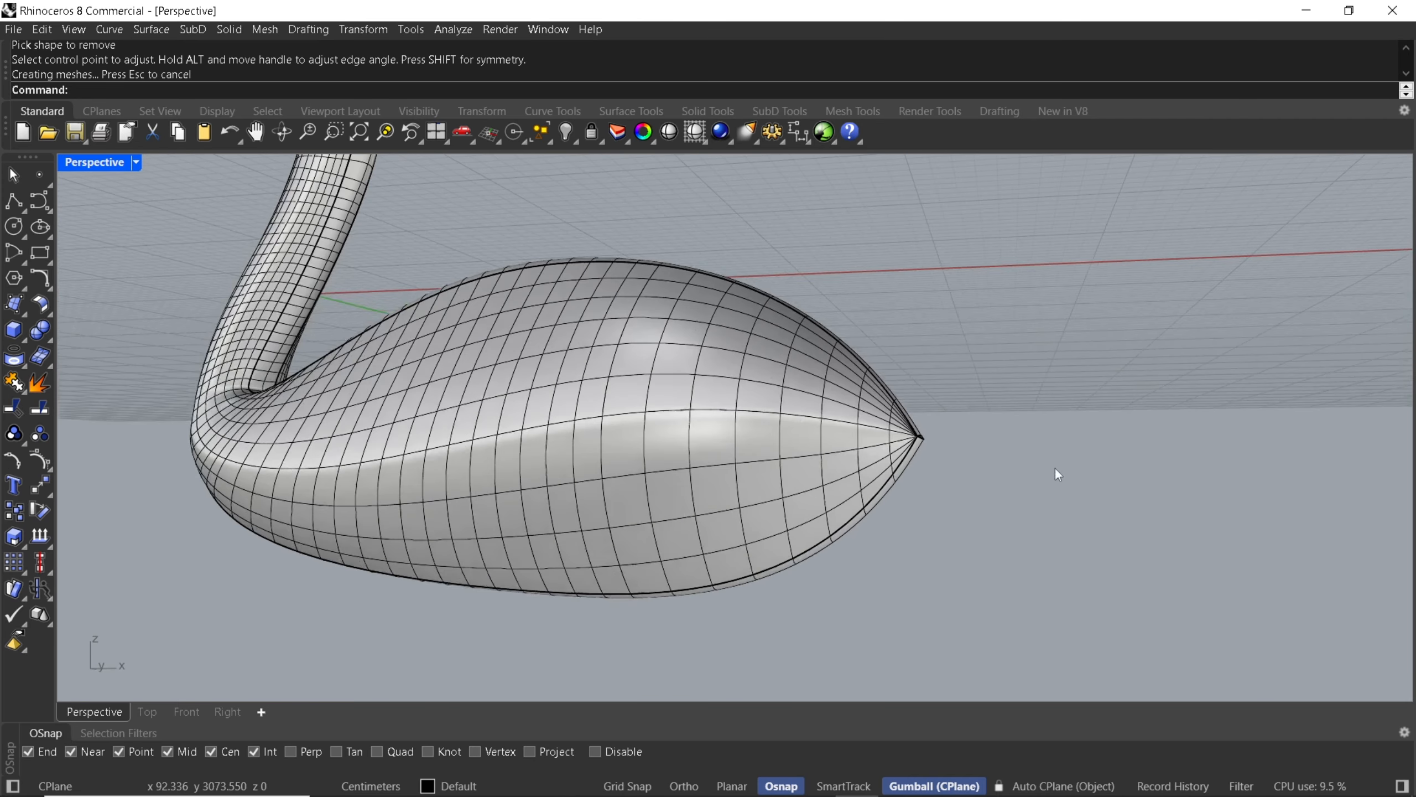
scroll(760, 441, "up", 5)
scroll(766, 429, "down", 3)
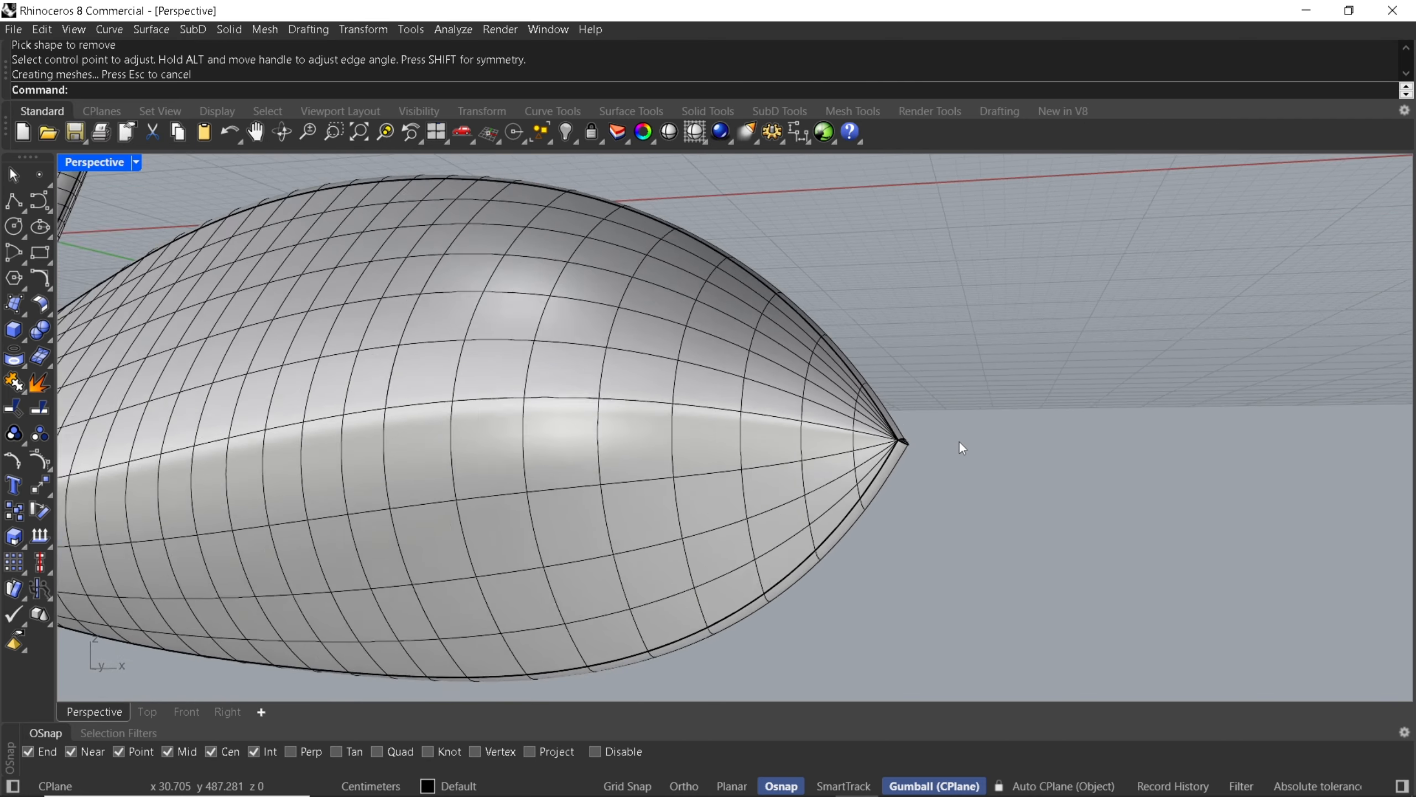
scroll(962, 447, "down", 5)
right_click_drag(747, 394, 701, 436)
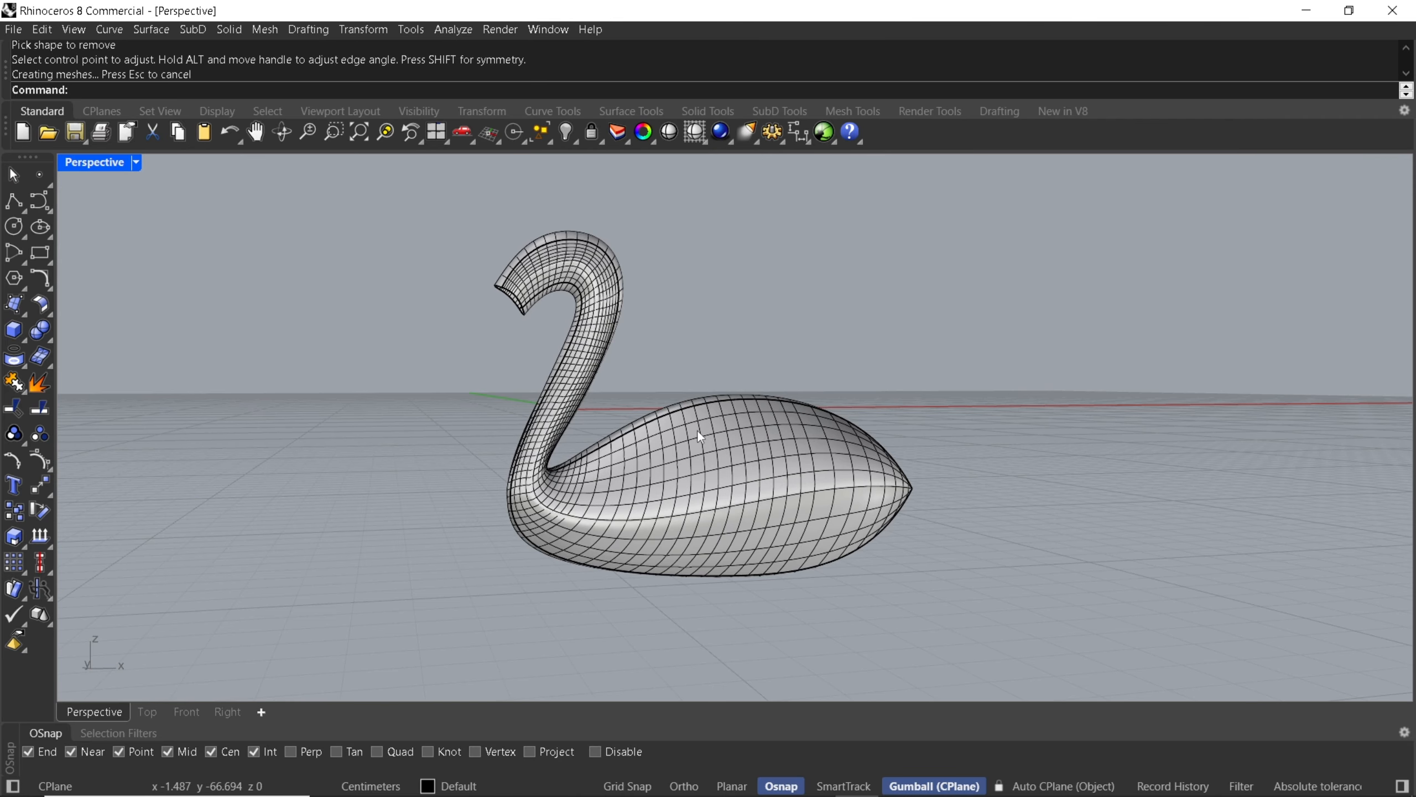
middle_click(699, 425)
left_click(691, 414)
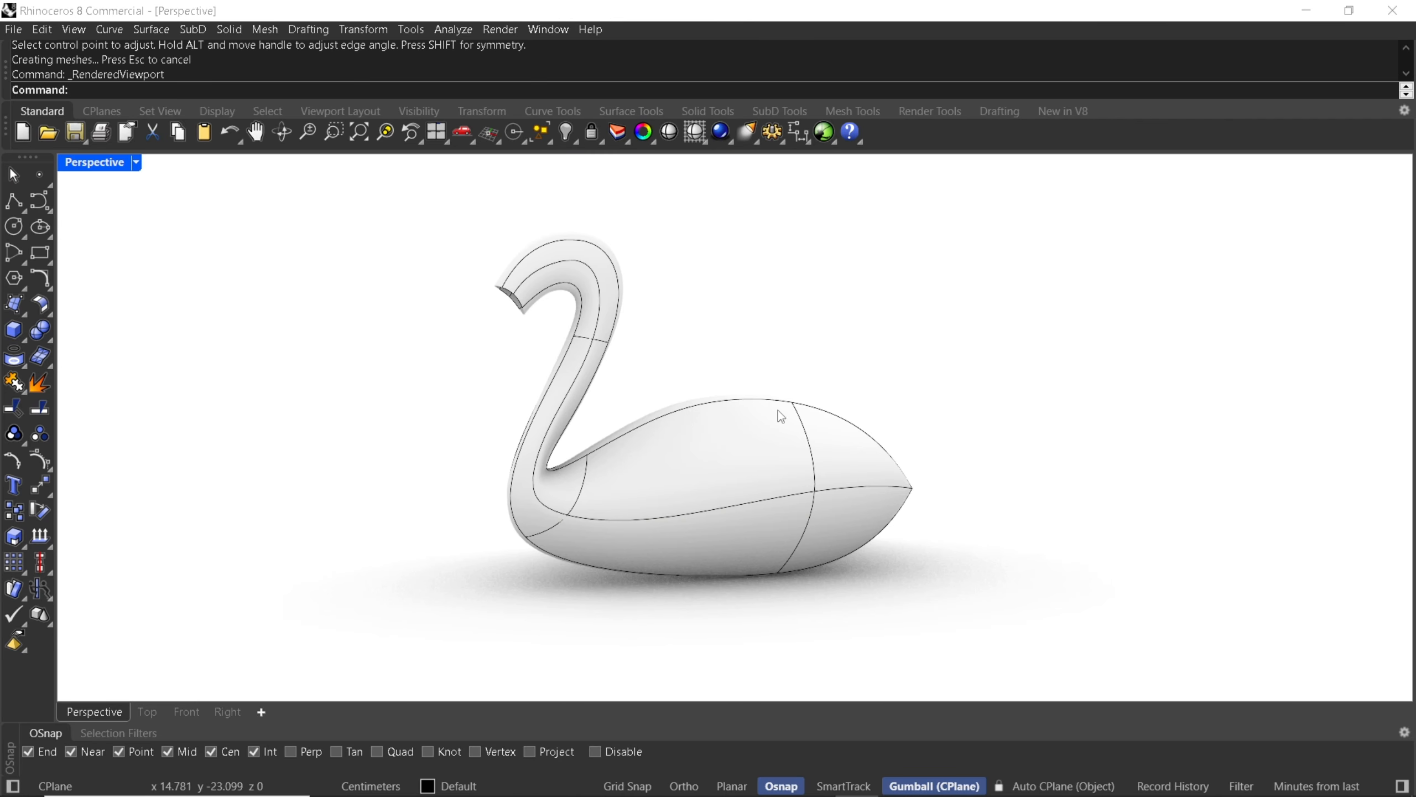
right_click_drag(789, 393, 1030, 458)
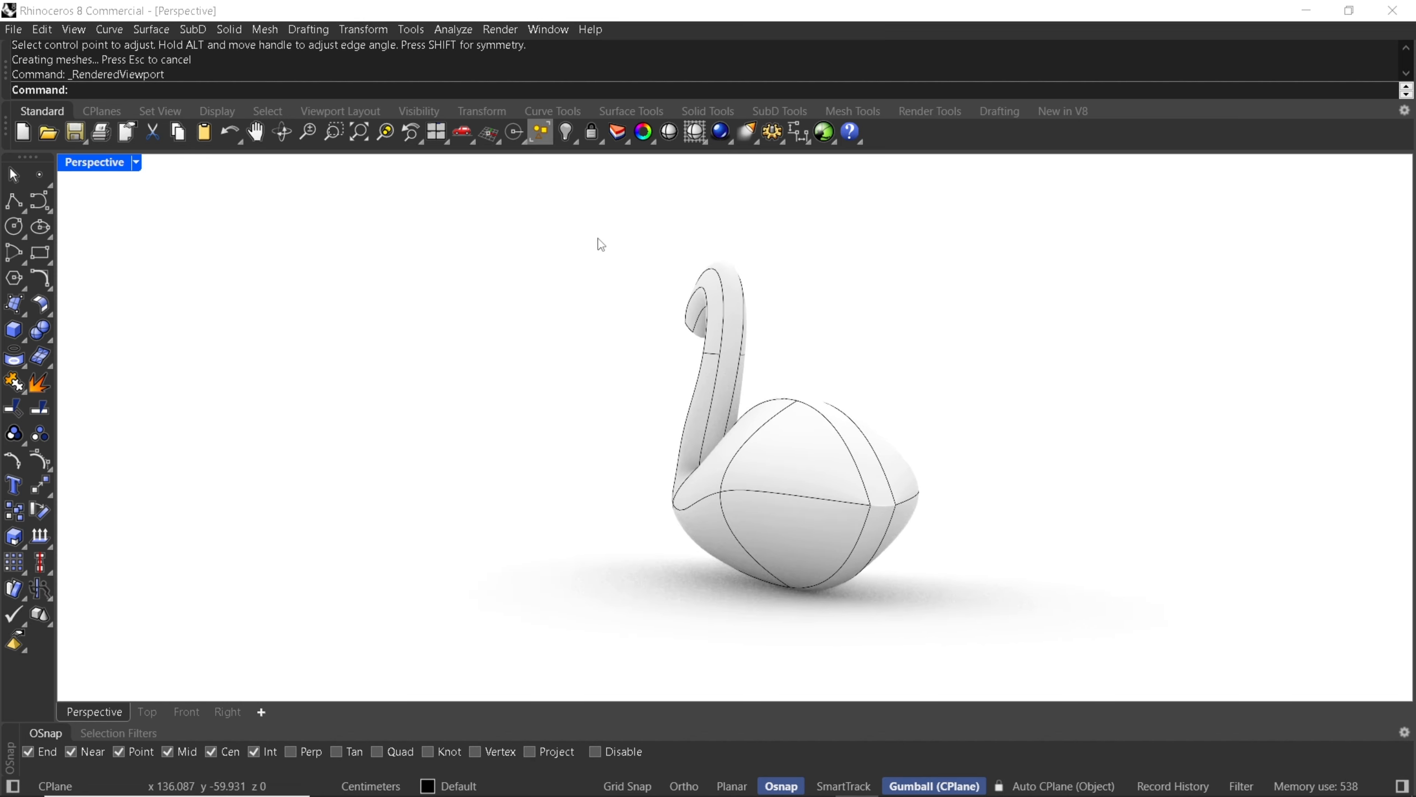
Select all curves in the model and hide them.
left_click(548, 140)
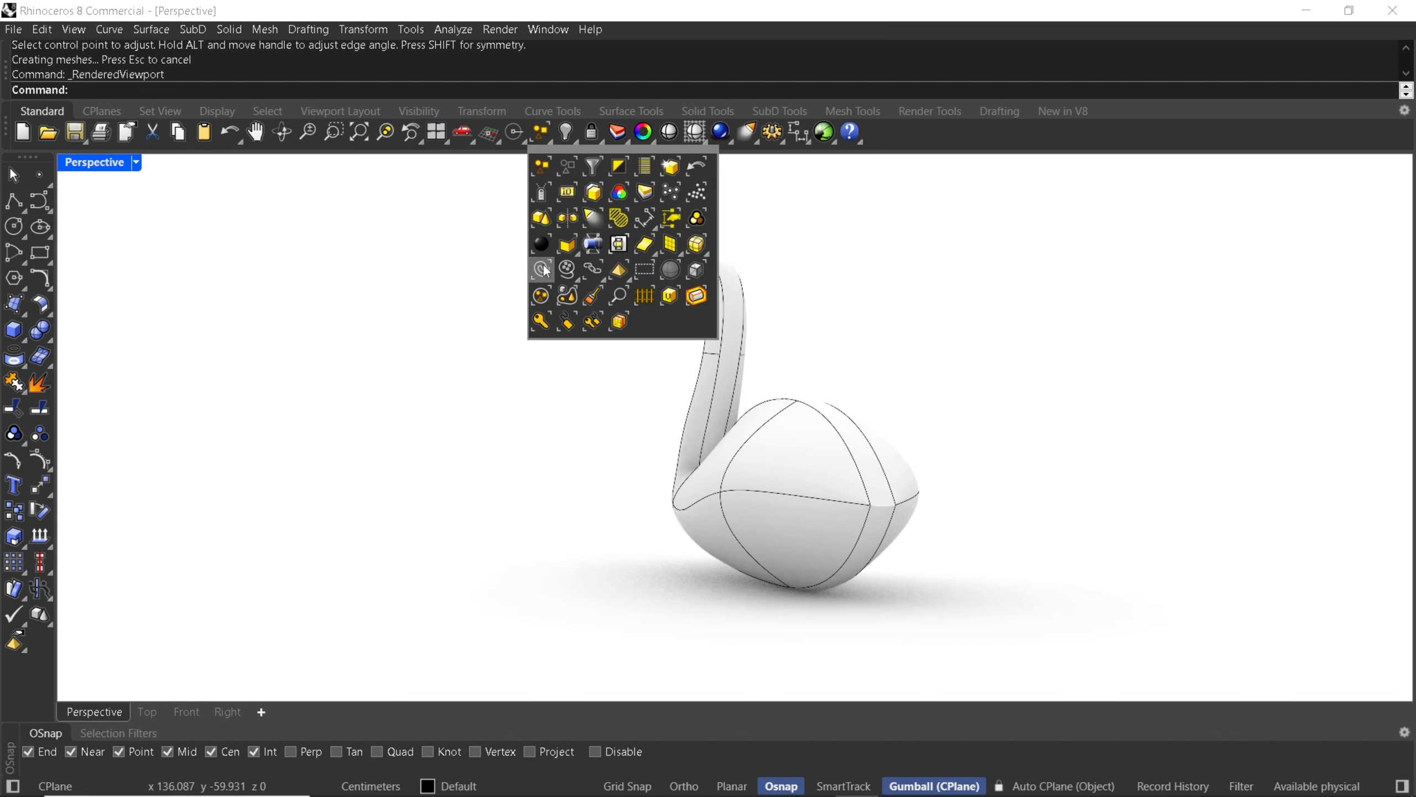
left_click(546, 269)
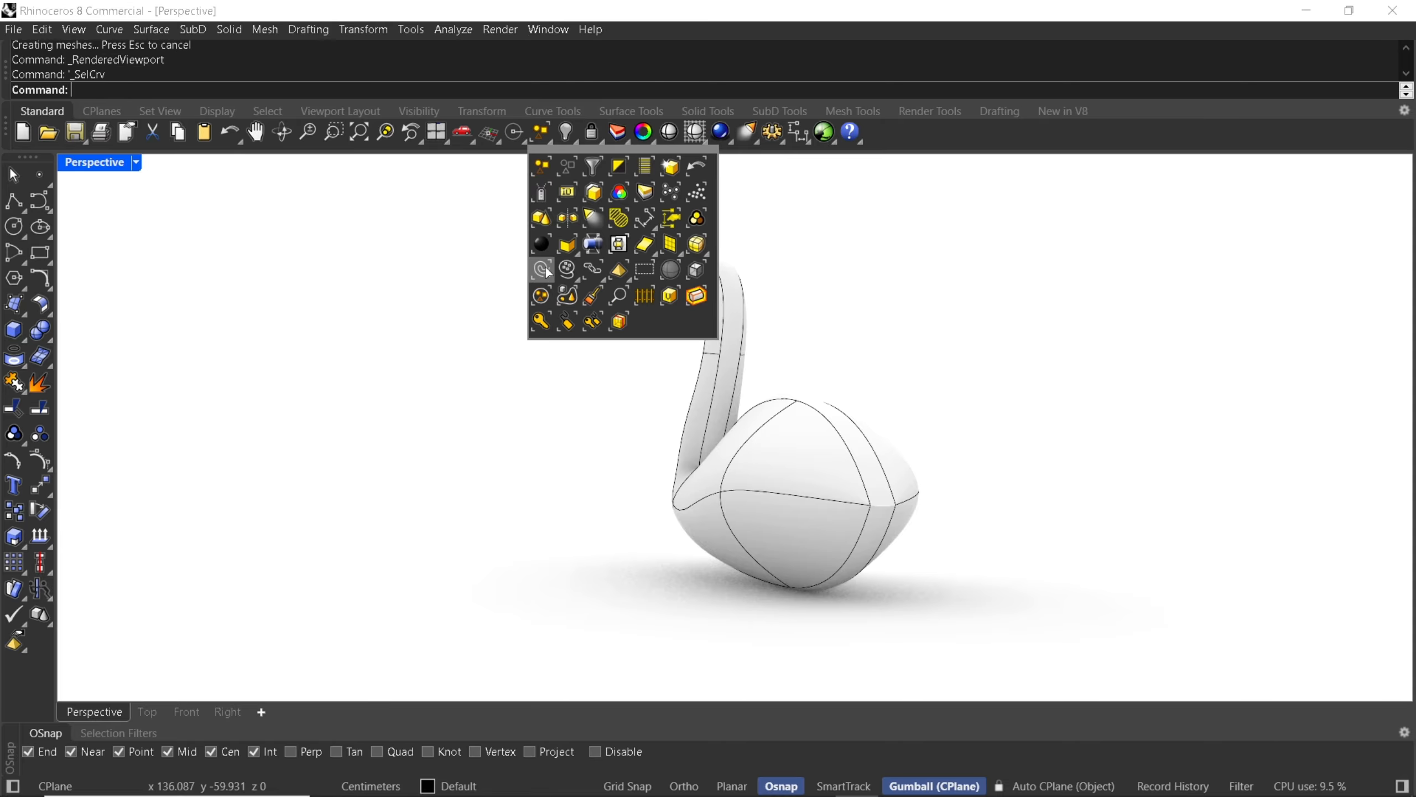
left_click(569, 134)
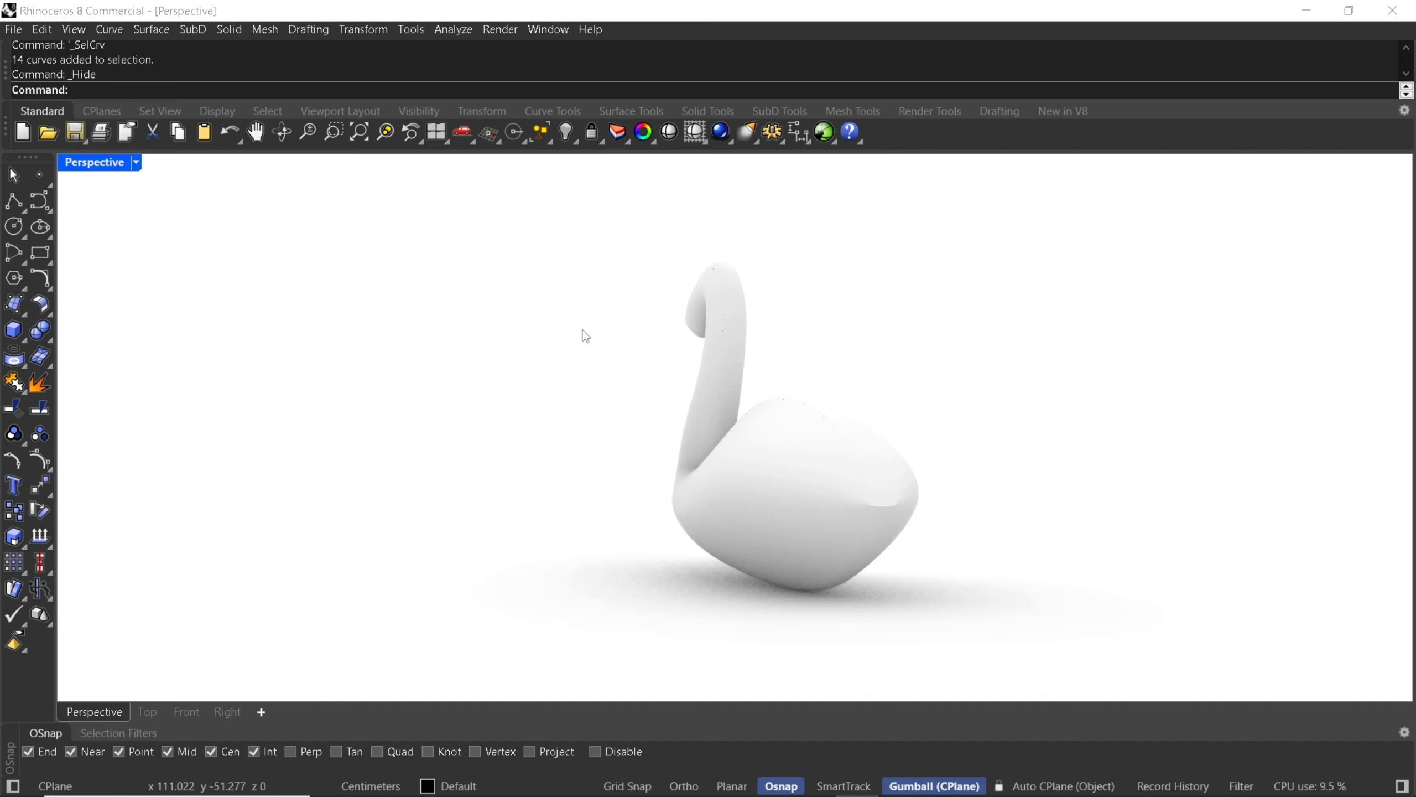
Inspect the rendered swan from the side and return the Perspective view to Shaded display mode.
right_click_drag(581, 332, 642, 398)
middle_click(667, 394)
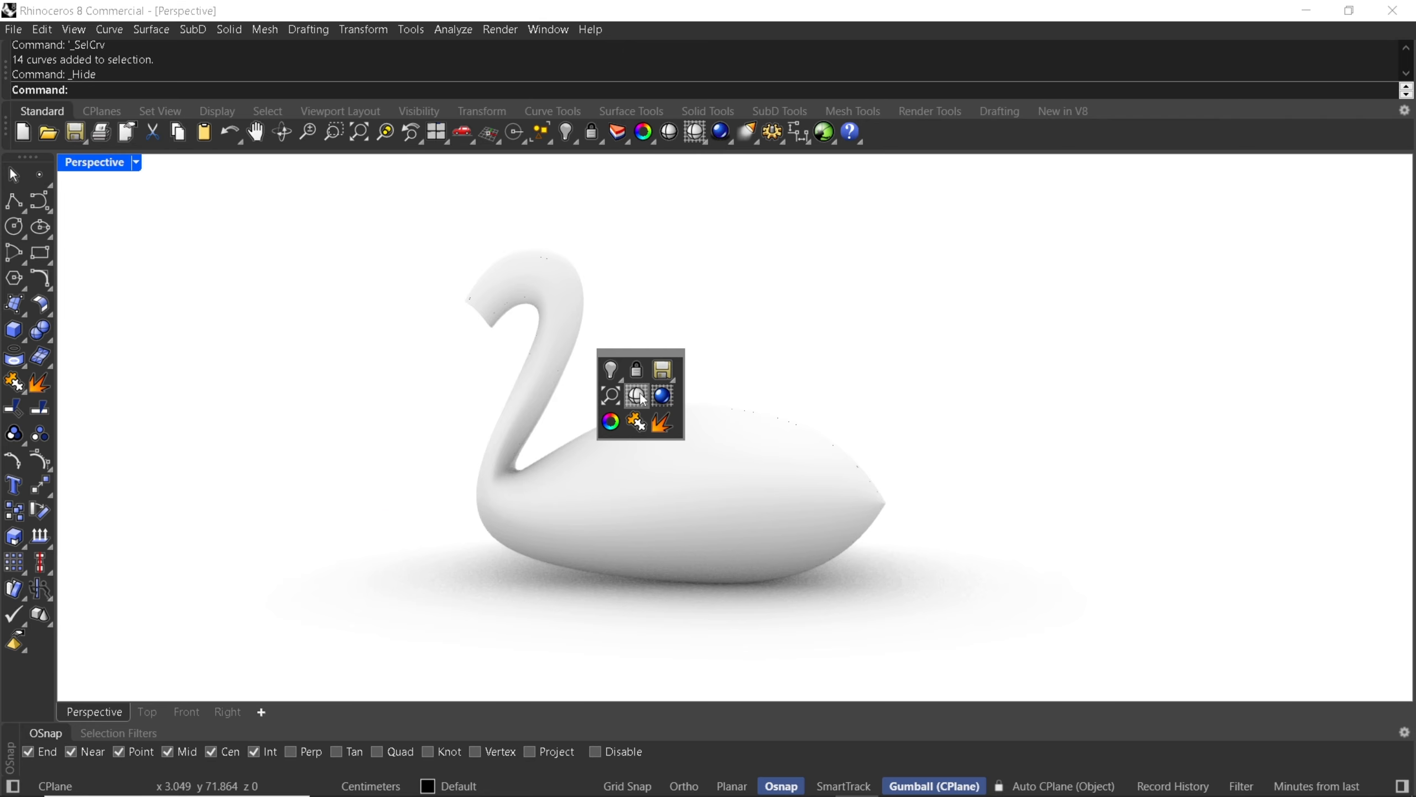
left_click(645, 400)
mouse_move(754, 390)
right_mouse_down()
mouse_move(596, 410)
mouse_move(718, 390)
right_mouse_up()
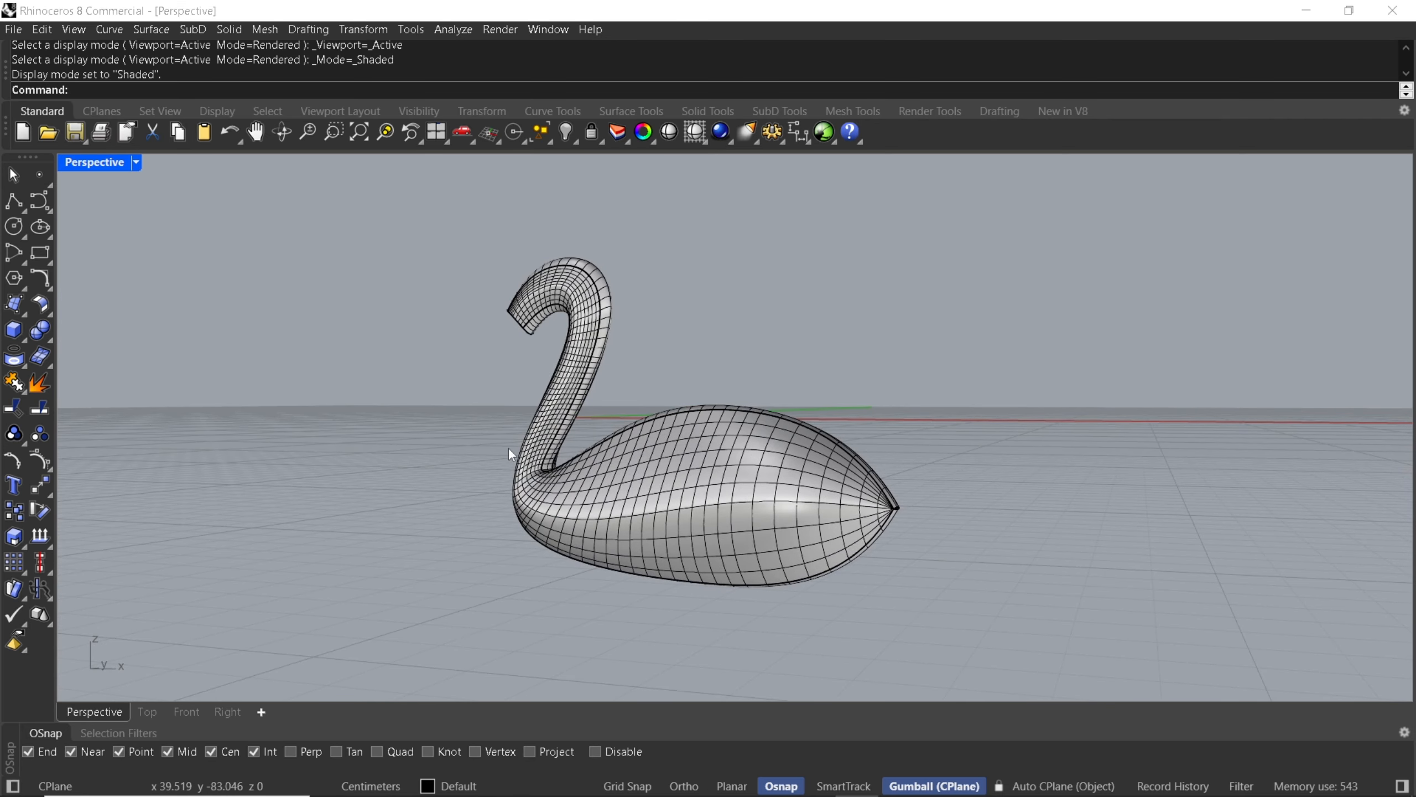
Set the Front view to Shaded display mode and return to the Perspective view.
left_click(184, 712)
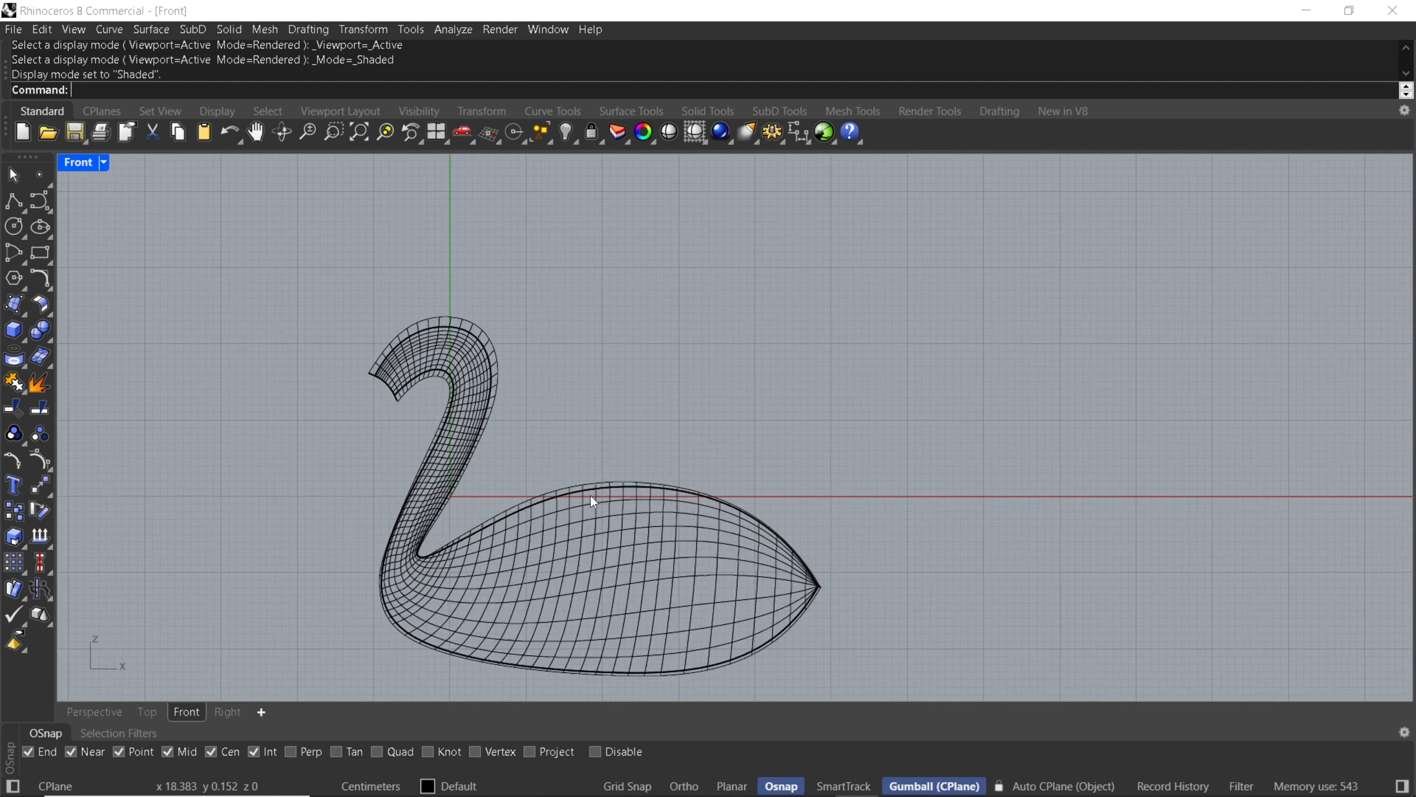
middle_click(618, 450)
left_click(587, 459)
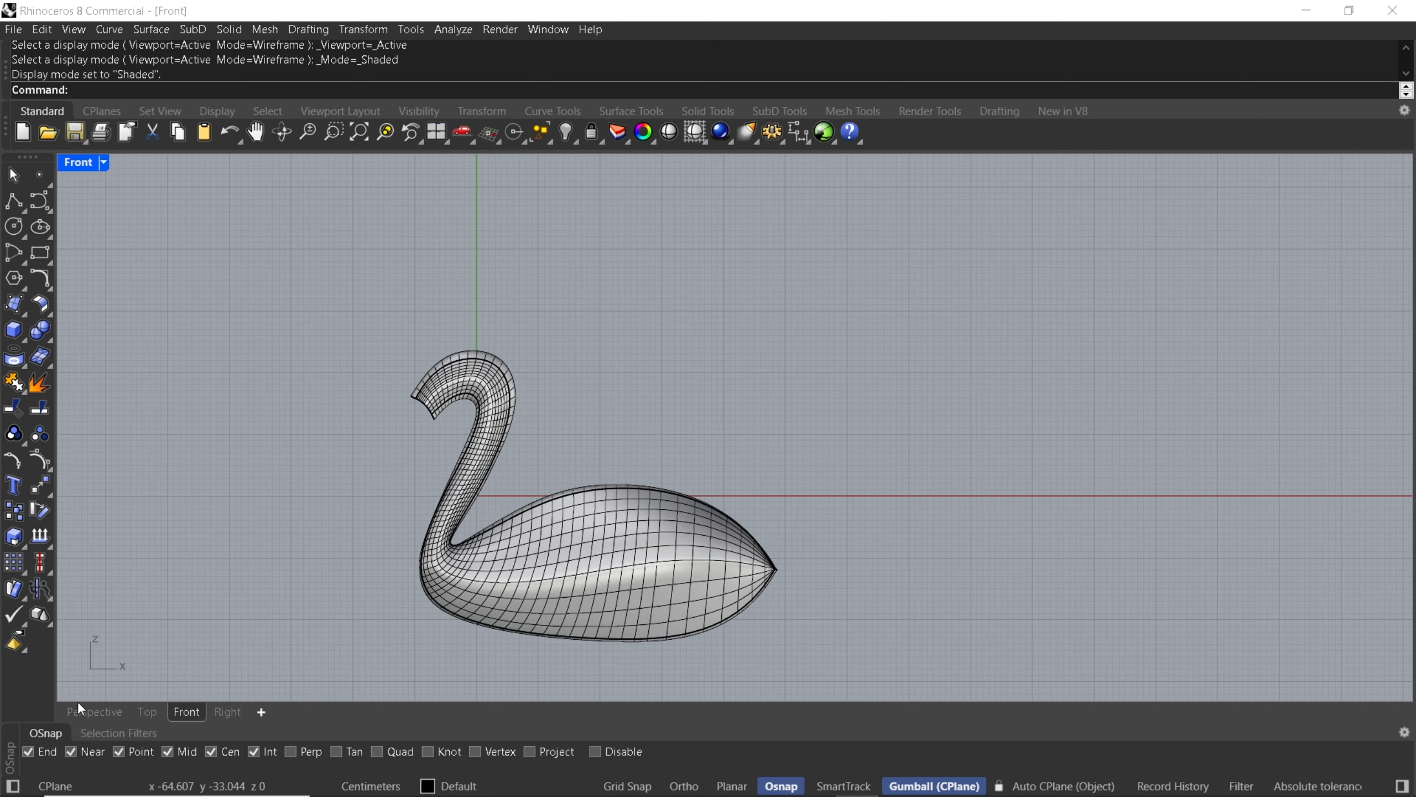
left_click(84, 724)
left_click(80, 718)
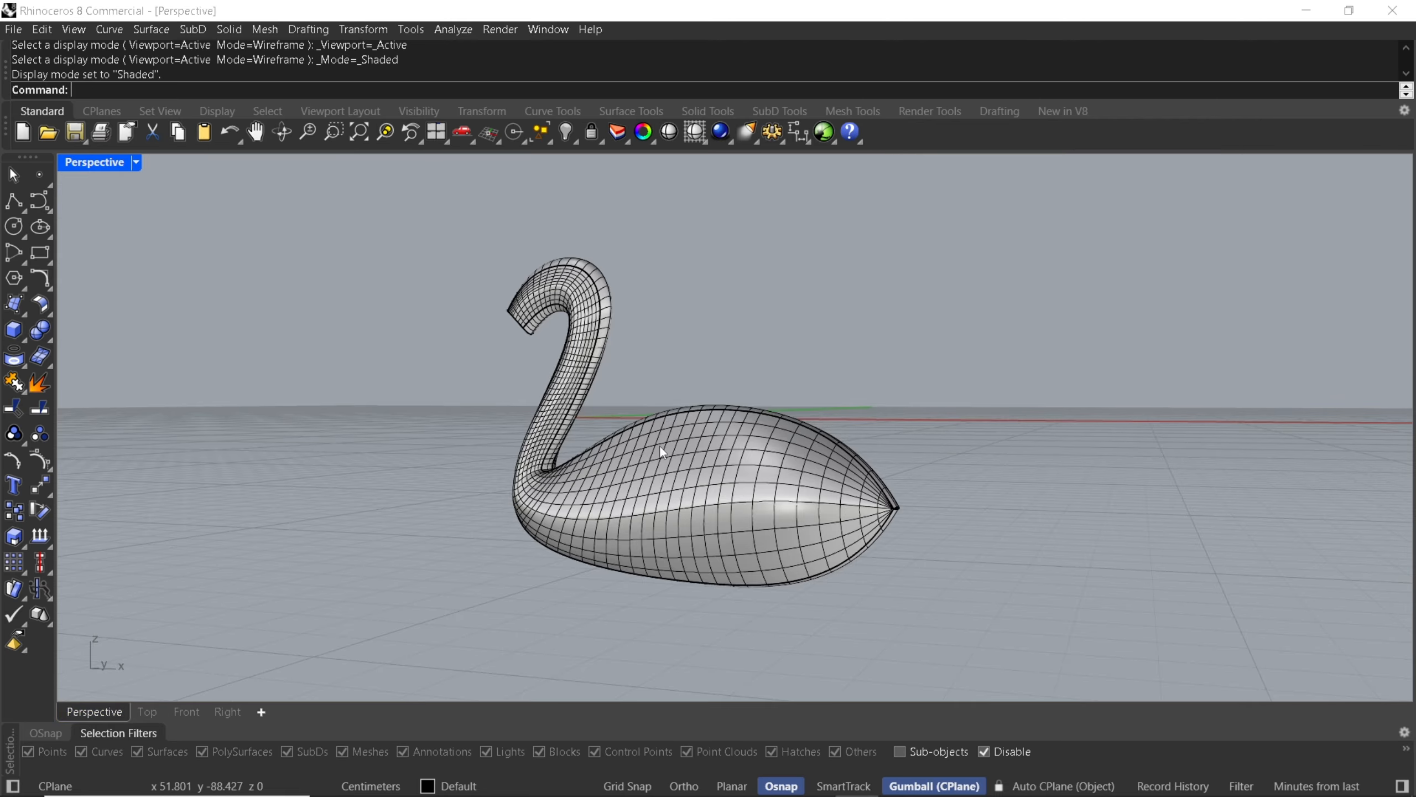
right_click_drag(660, 445, 630, 468)
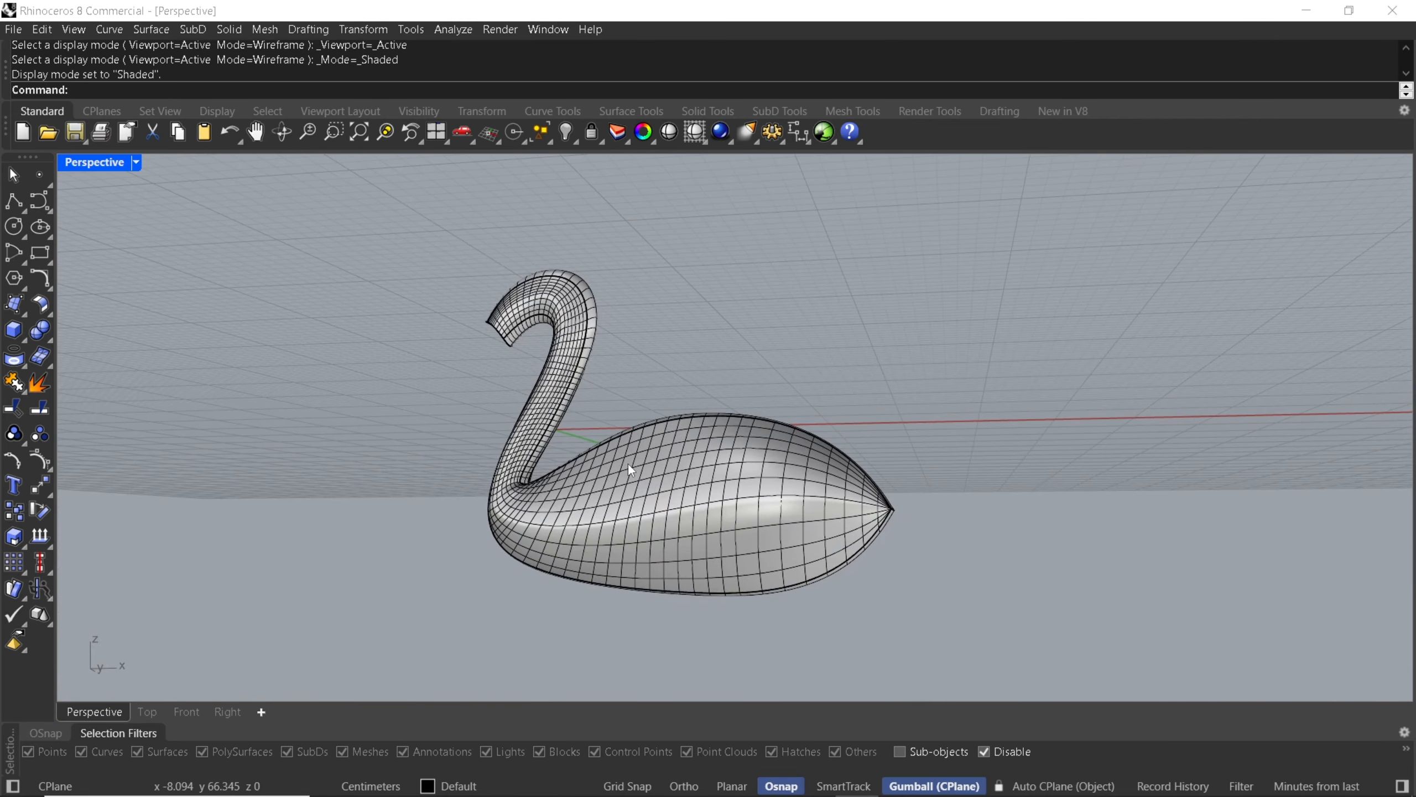